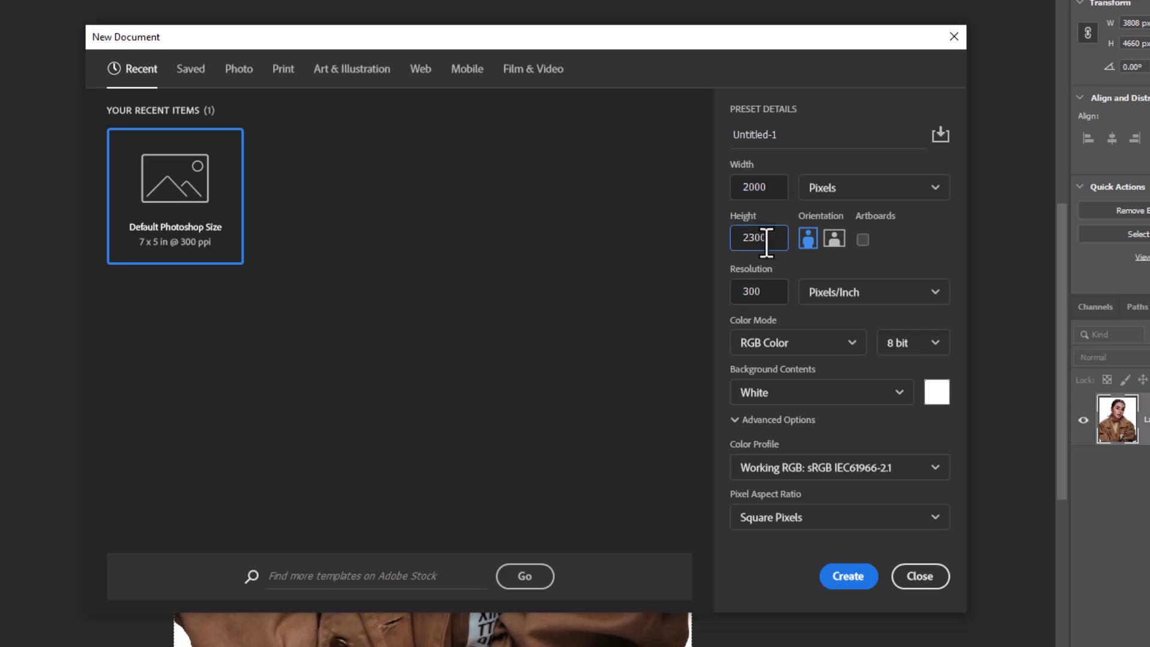
Step: Create a new RGB document 2000 pixels wide and 2300 pixels high at 300 pixels/inch with a white background
click(759, 292)
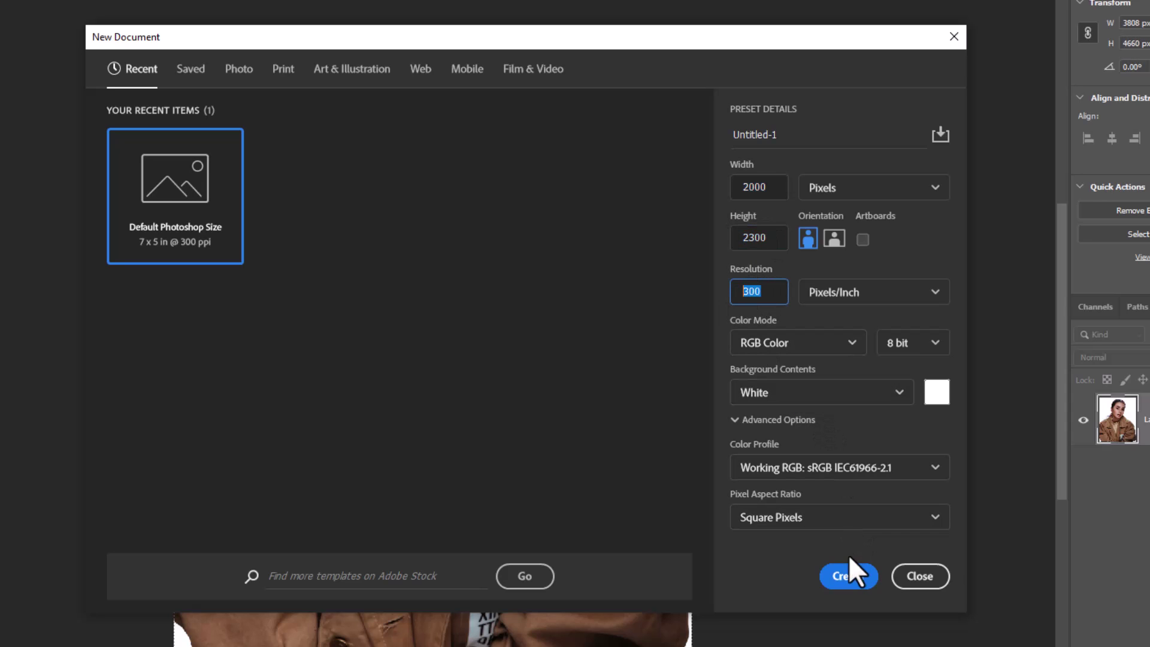
click(848, 576)
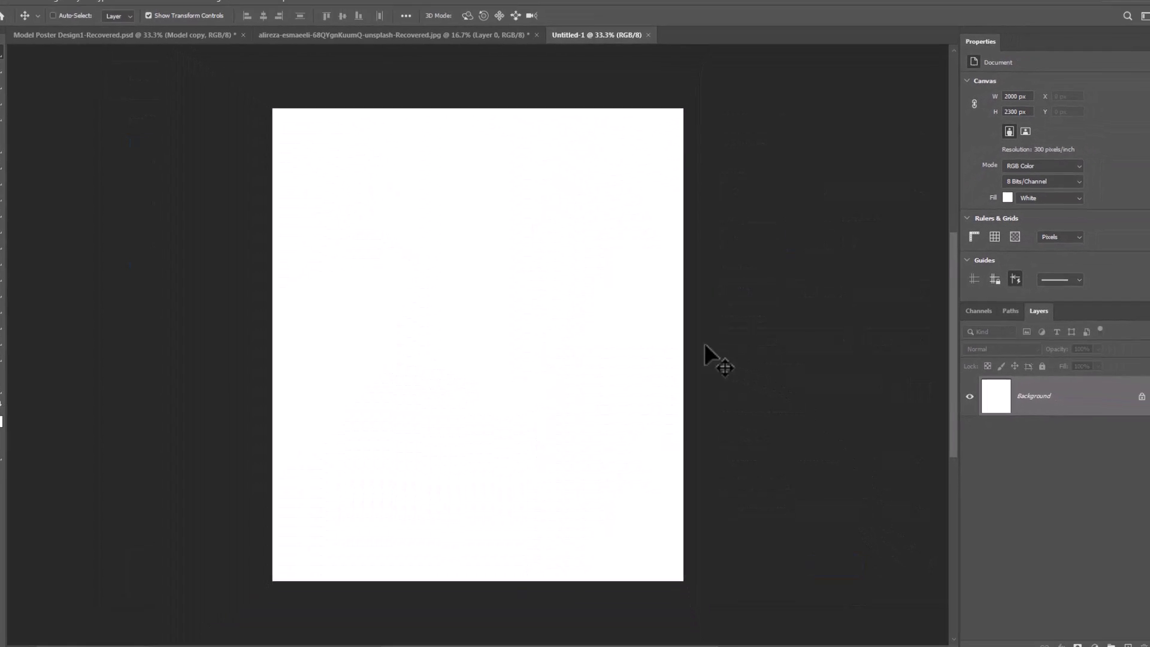
Step: Add a Solid Color fill layer in light grey (#d7d7d7) above the Background
scroll(644, 344, up, 2)
drag(619, 434, 657, 418)
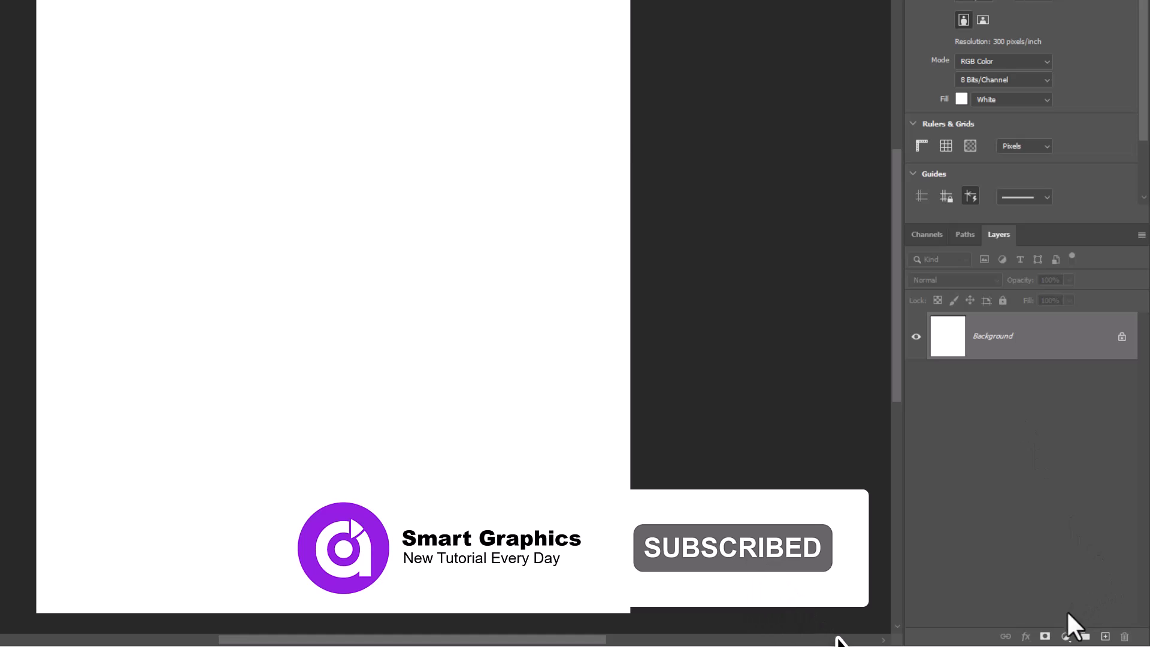
click(1065, 636)
click(1047, 373)
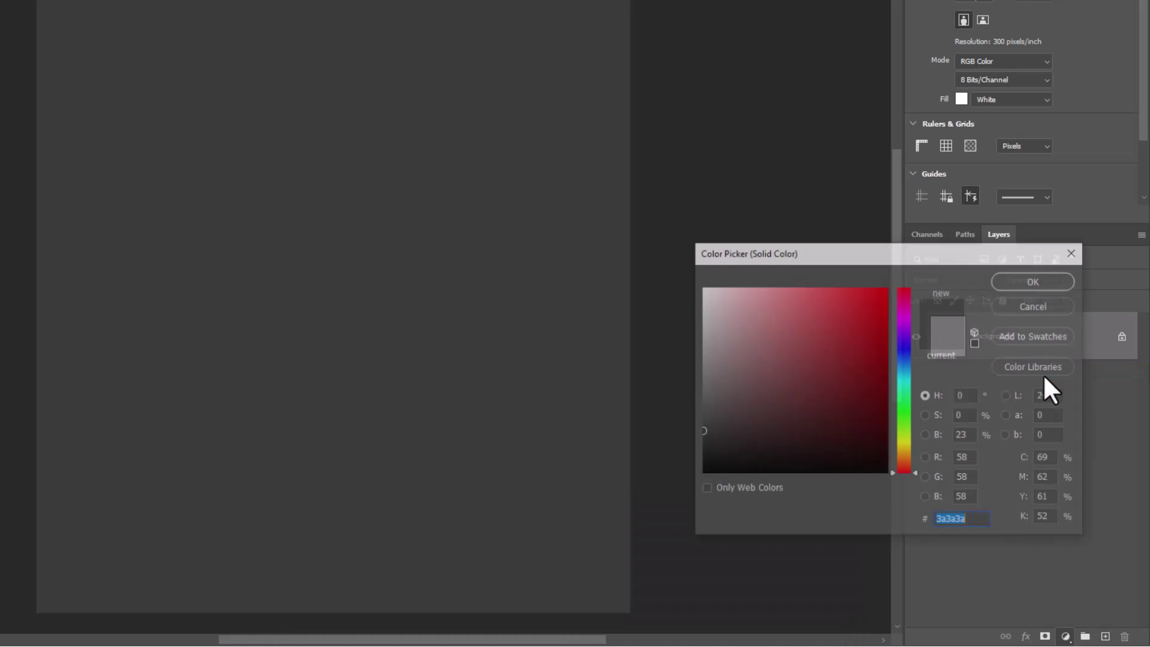
mouse_move(702, 303)
mouse_down()
mouse_move(689, 317)
mouse_move(701, 316)
mouse_up()
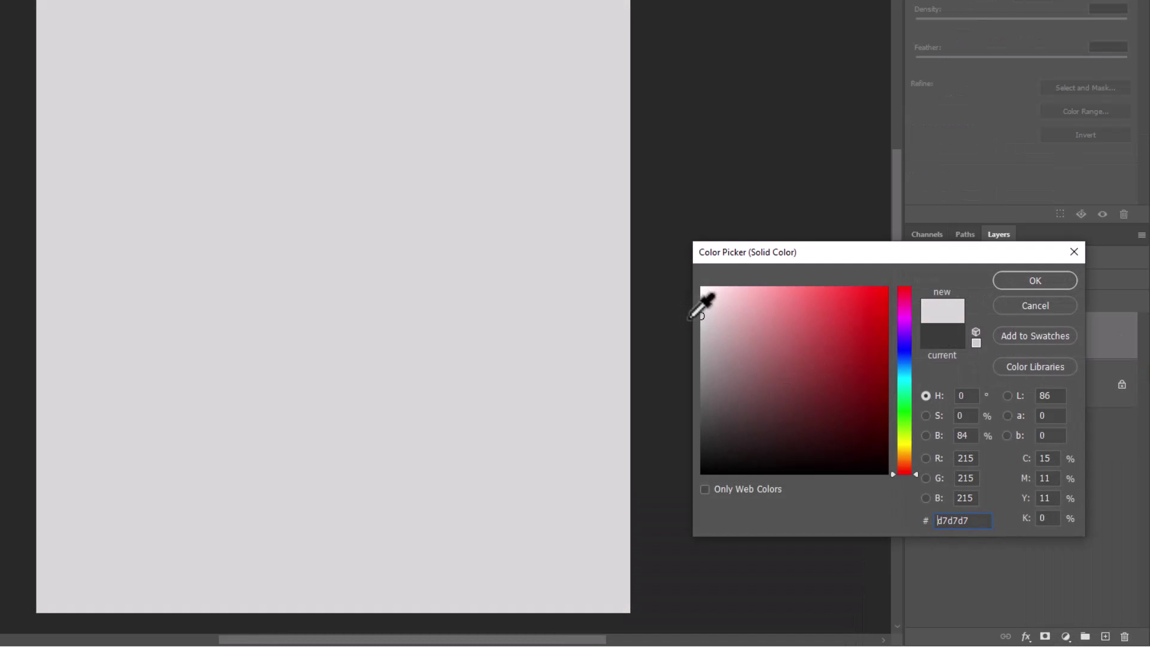
click(1014, 283)
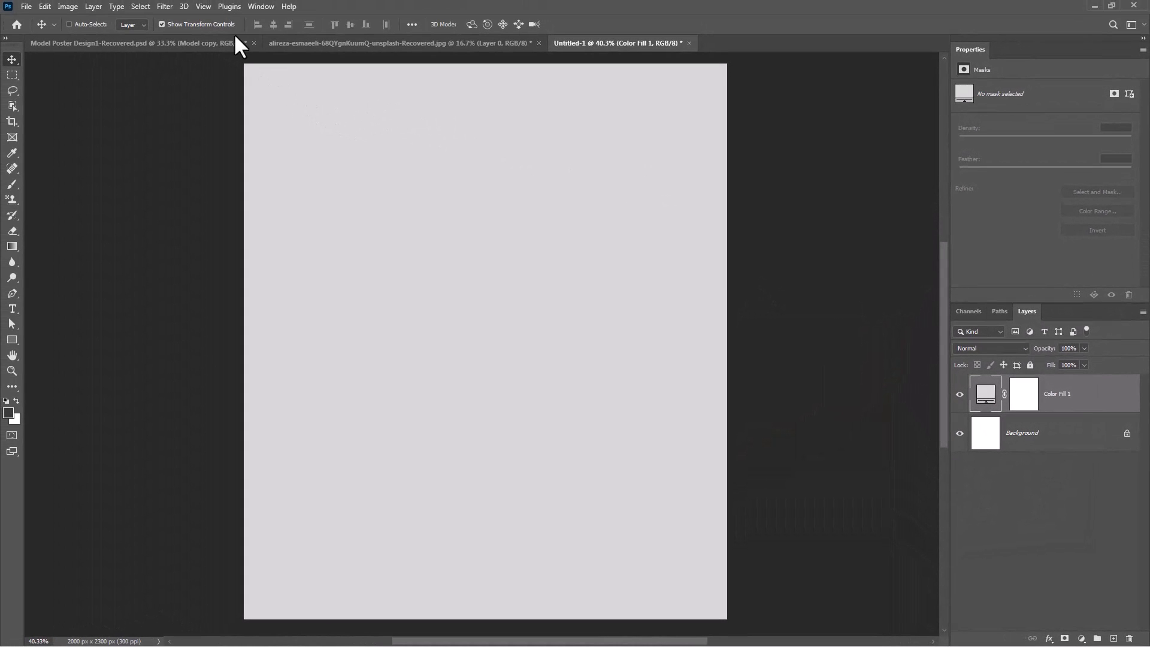
Step: Convert the colour fill layer to a smart object and apply Add Noise at about 15% with Gaussian distribution
click(159, 5)
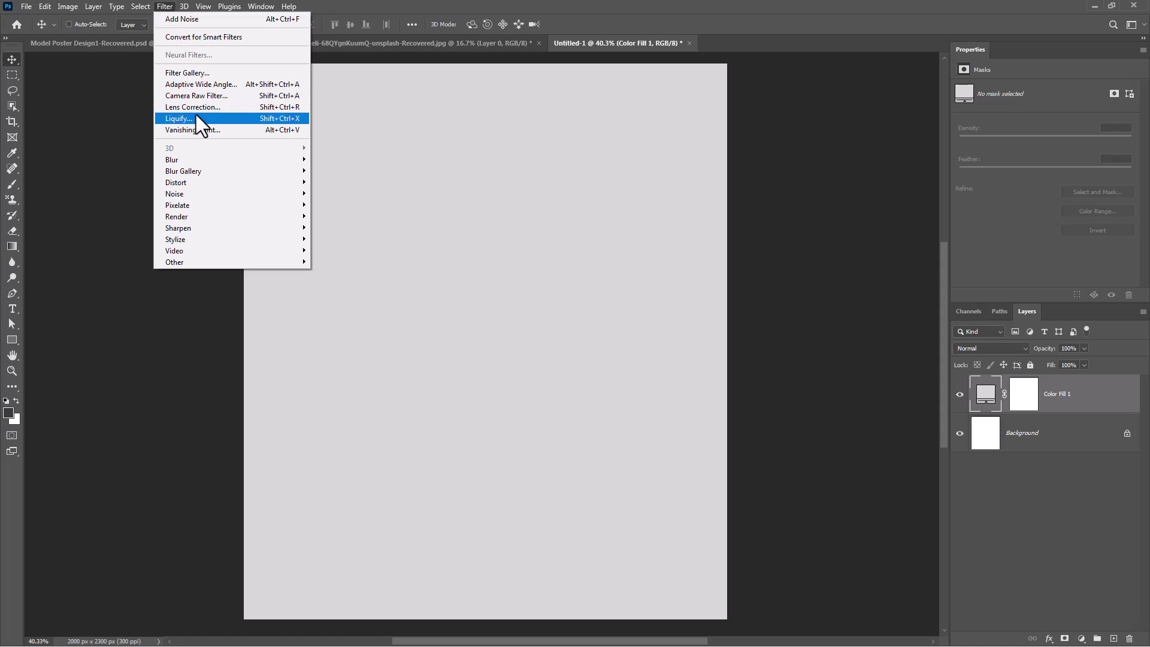
mouse_move(278, 193)
click(341, 193)
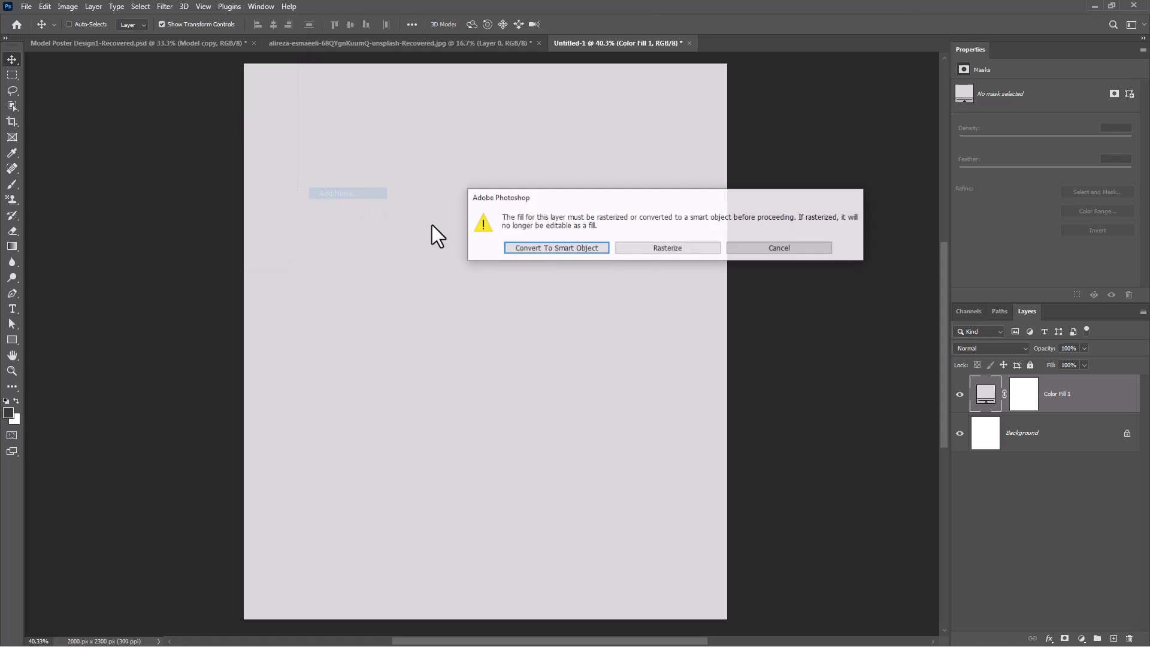
click(579, 248)
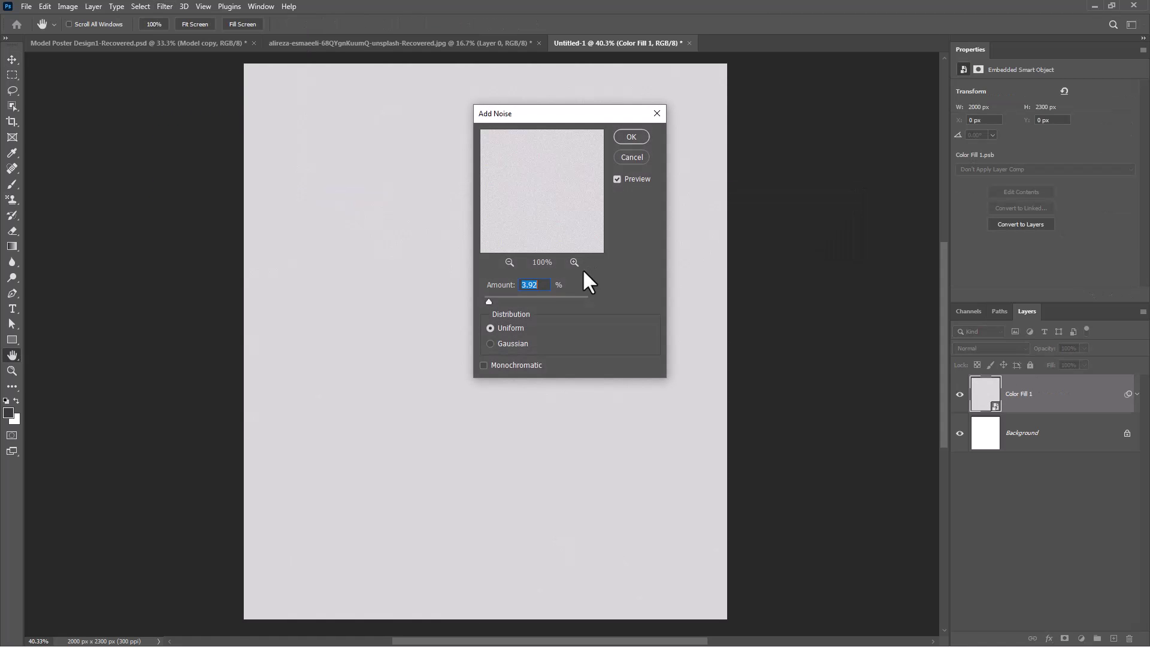
click(518, 296)
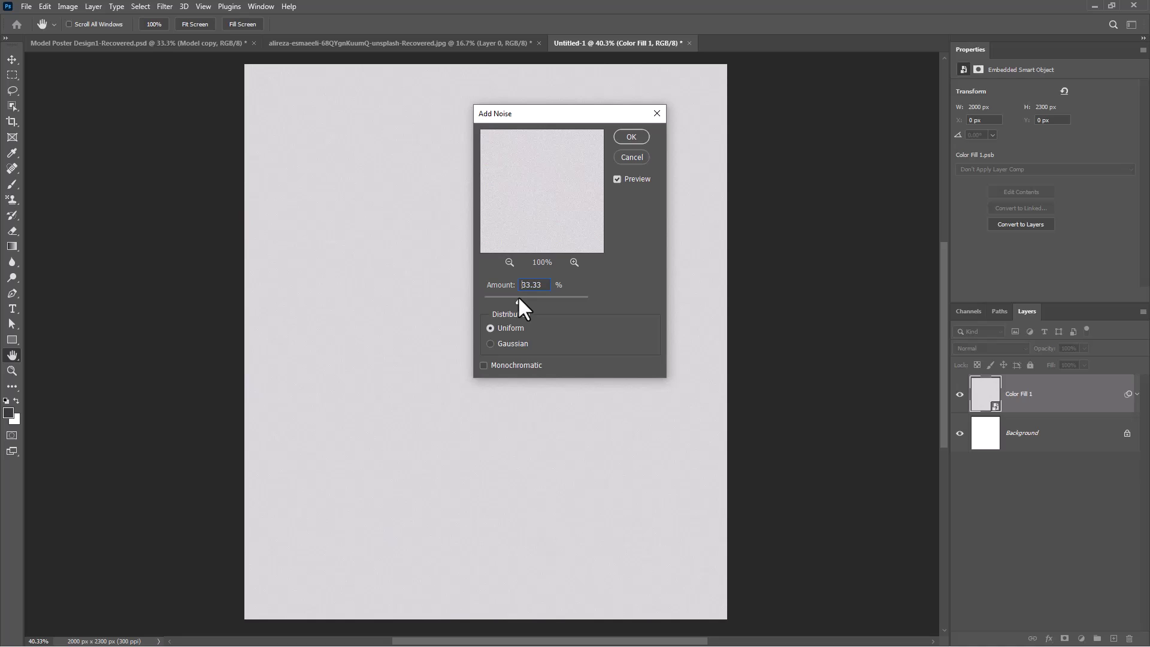
click(506, 341)
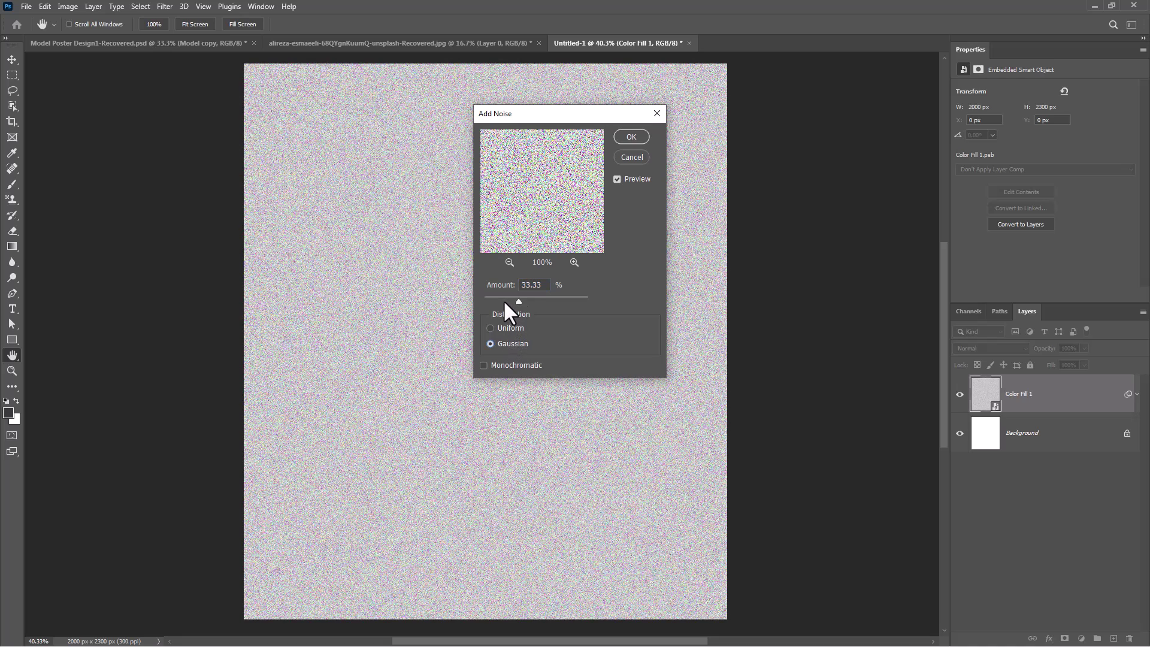
click(504, 298)
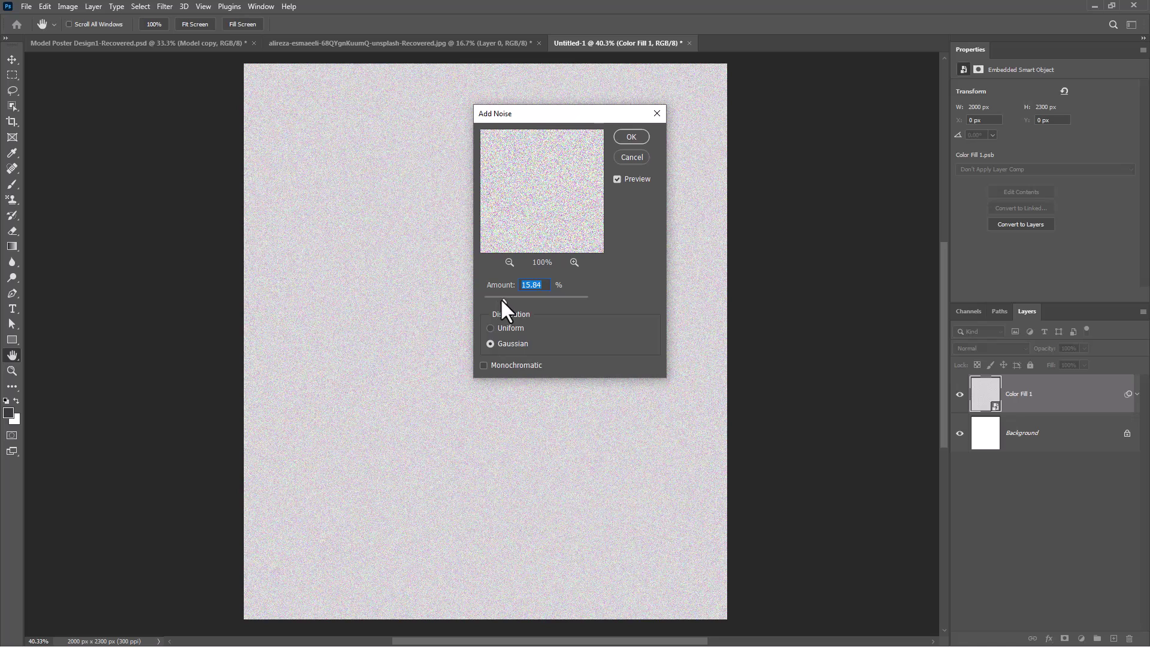
click(502, 297)
click(629, 136)
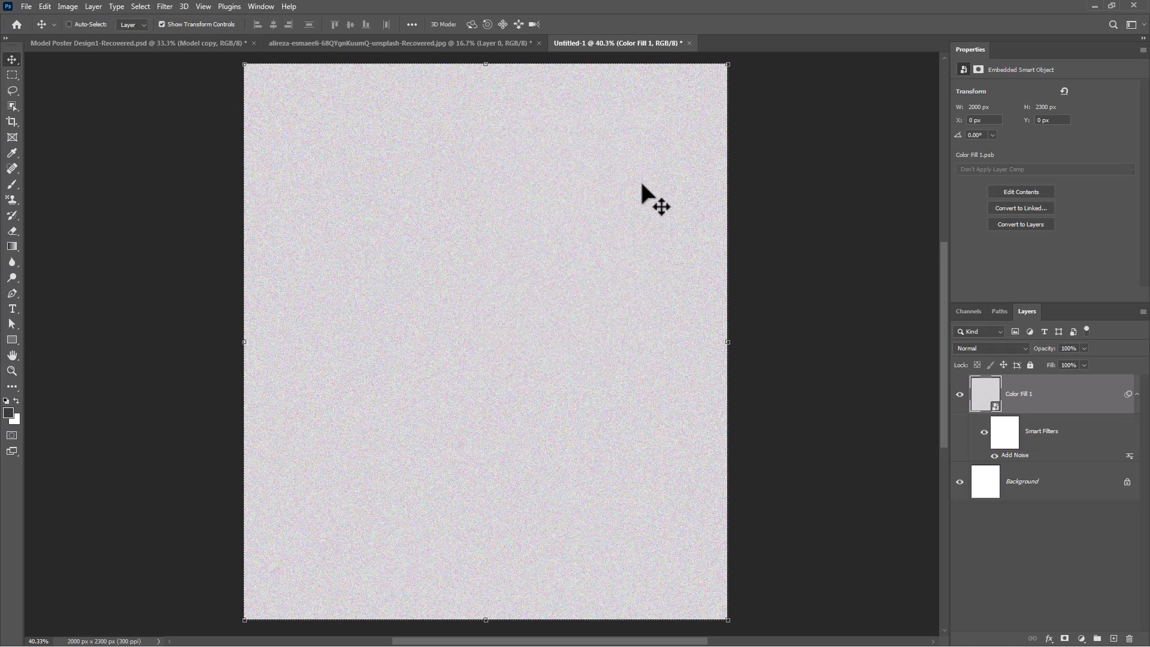
Step: Apply a light Gaussian Blur to the noisy fill layer and collapse its smart filter list
click(166, 7)
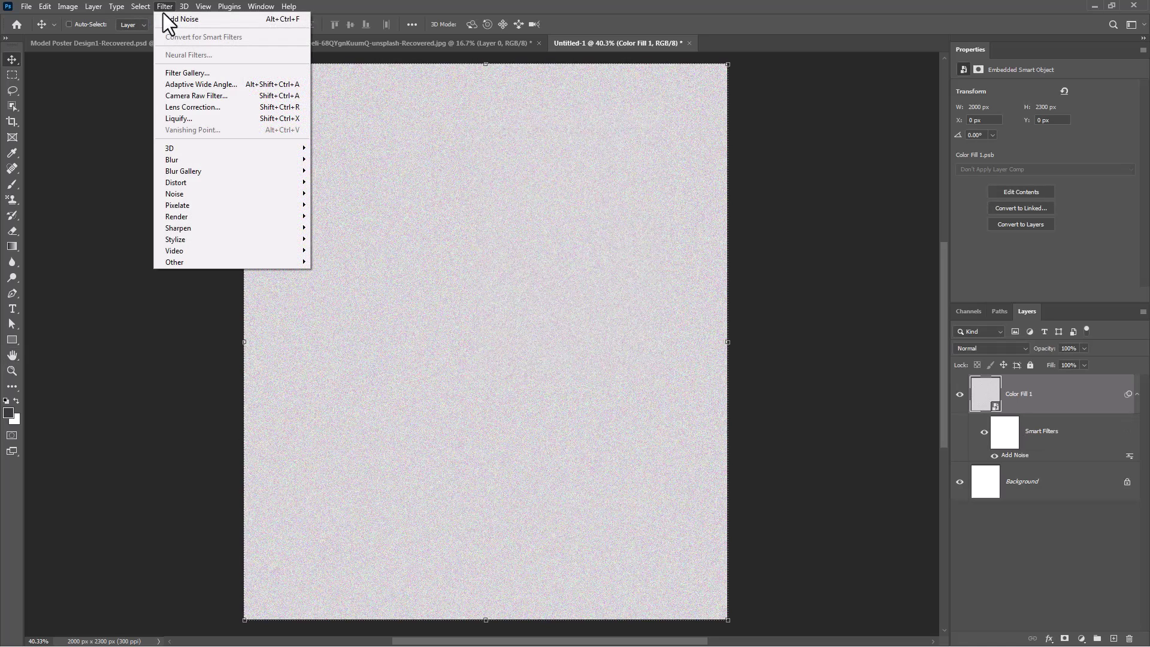
mouse_move(218, 157)
click(344, 204)
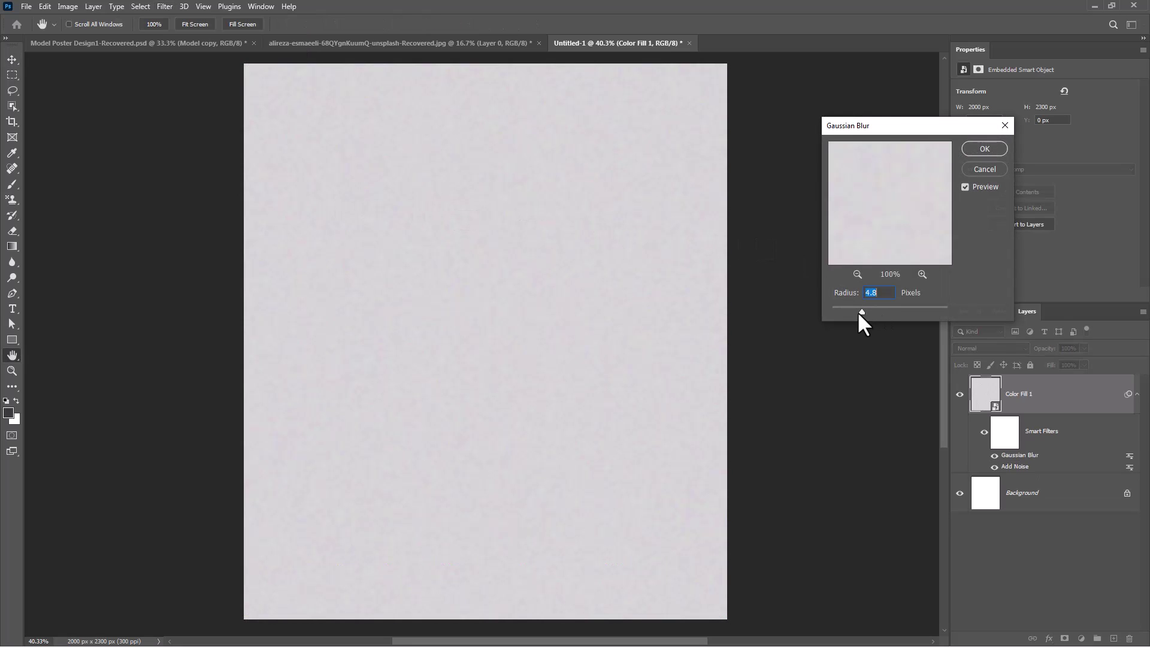
drag(857, 311, 845, 313)
click(986, 149)
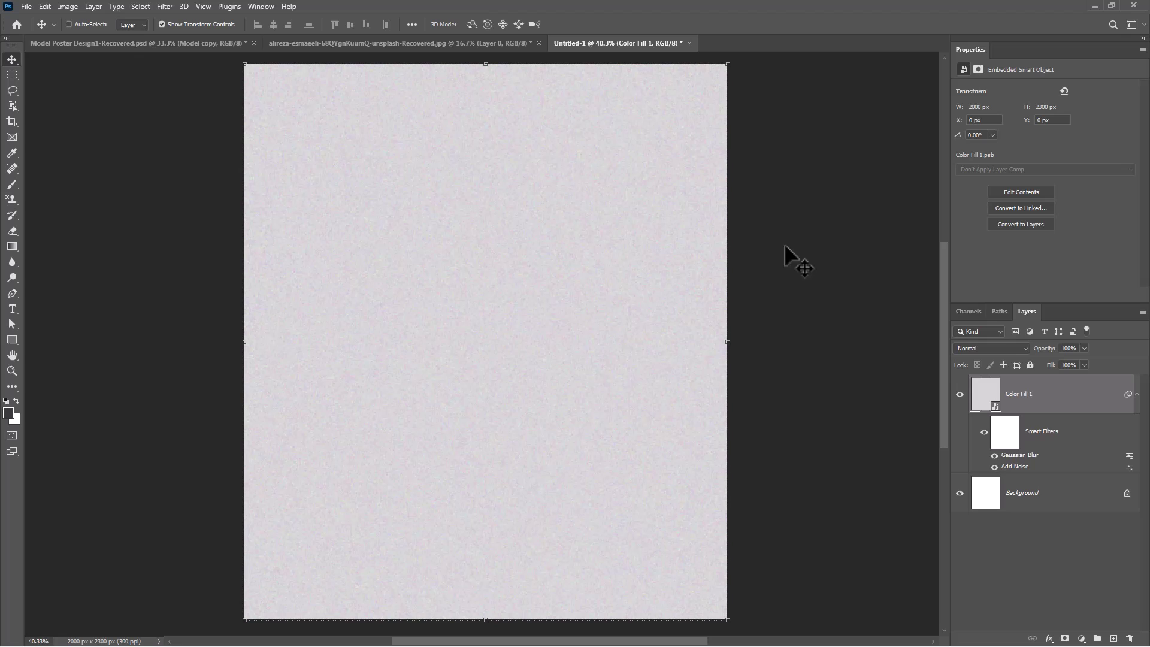
click(1138, 394)
Step: Switch to the portrait photo document and select the woman with the automatic Subject selection
click(407, 43)
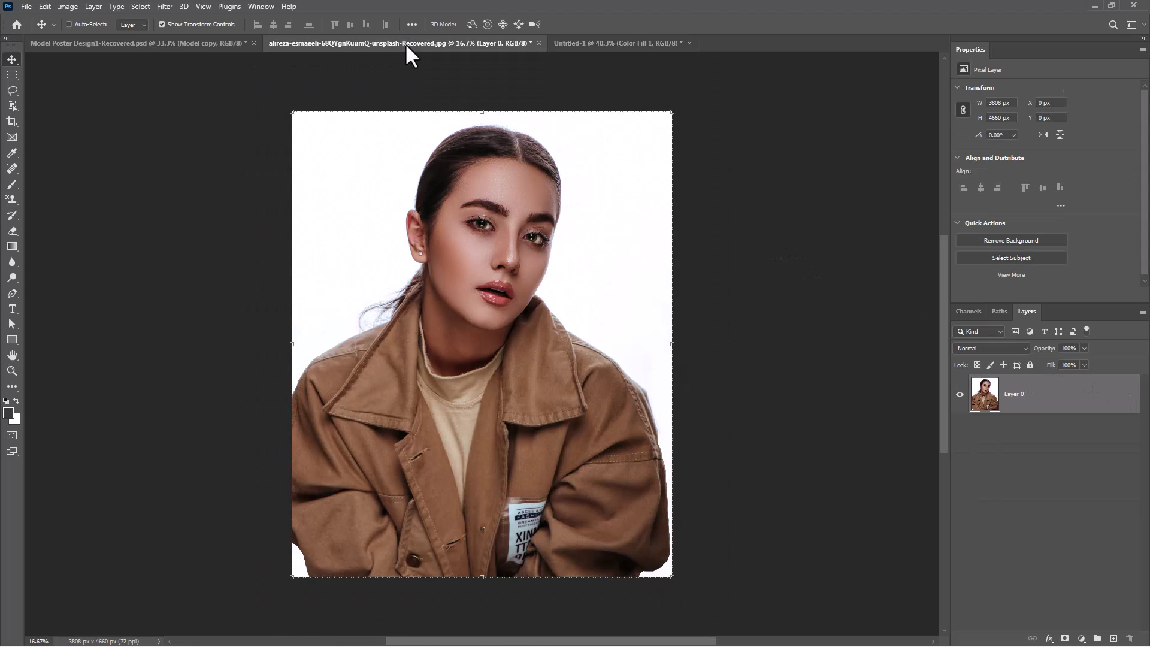
click(140, 6)
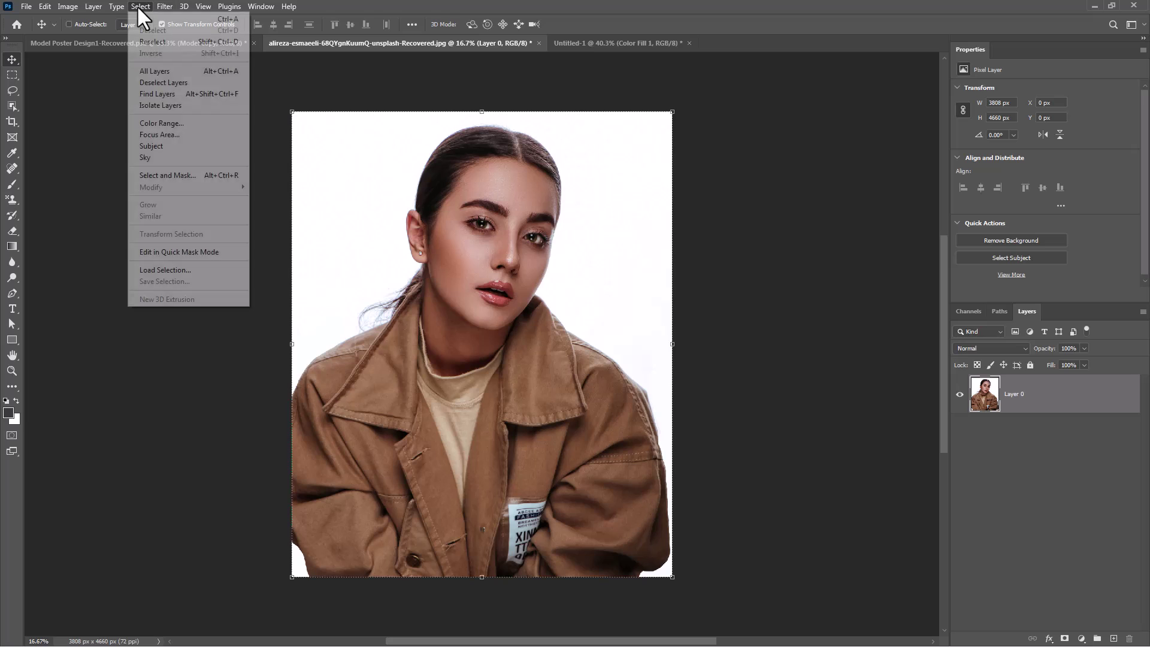
click(168, 147)
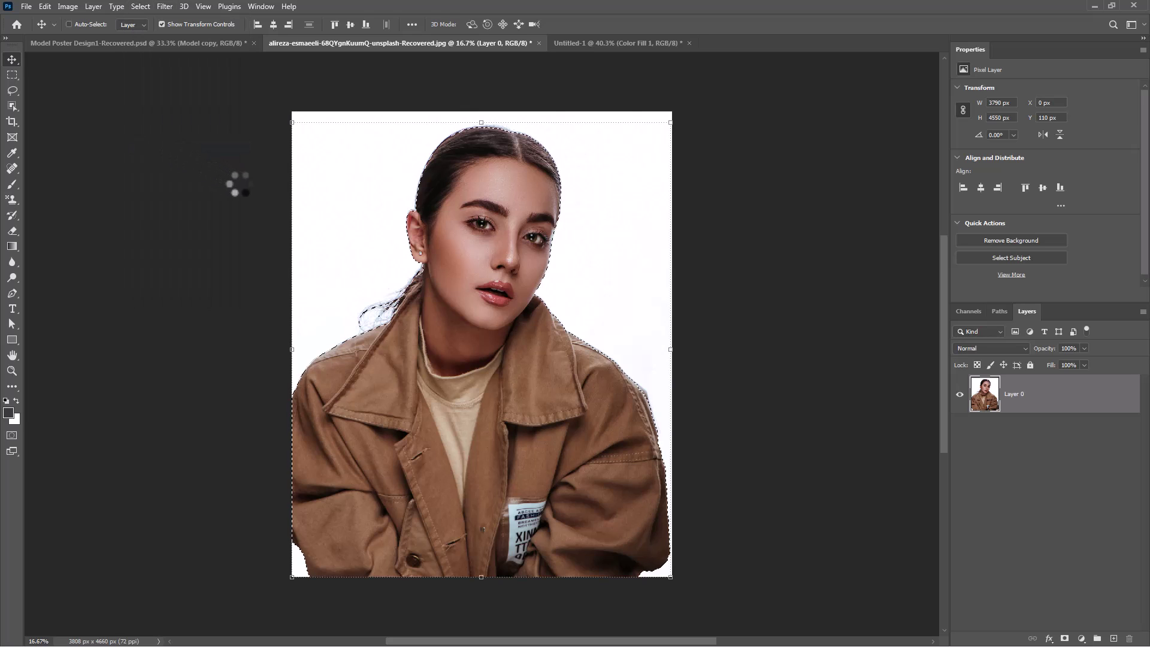
Step: Subtract the jacket outside the collar and lapels from the selection with the Polygonal Lasso, ending the lapels in a point
right_click(12, 90)
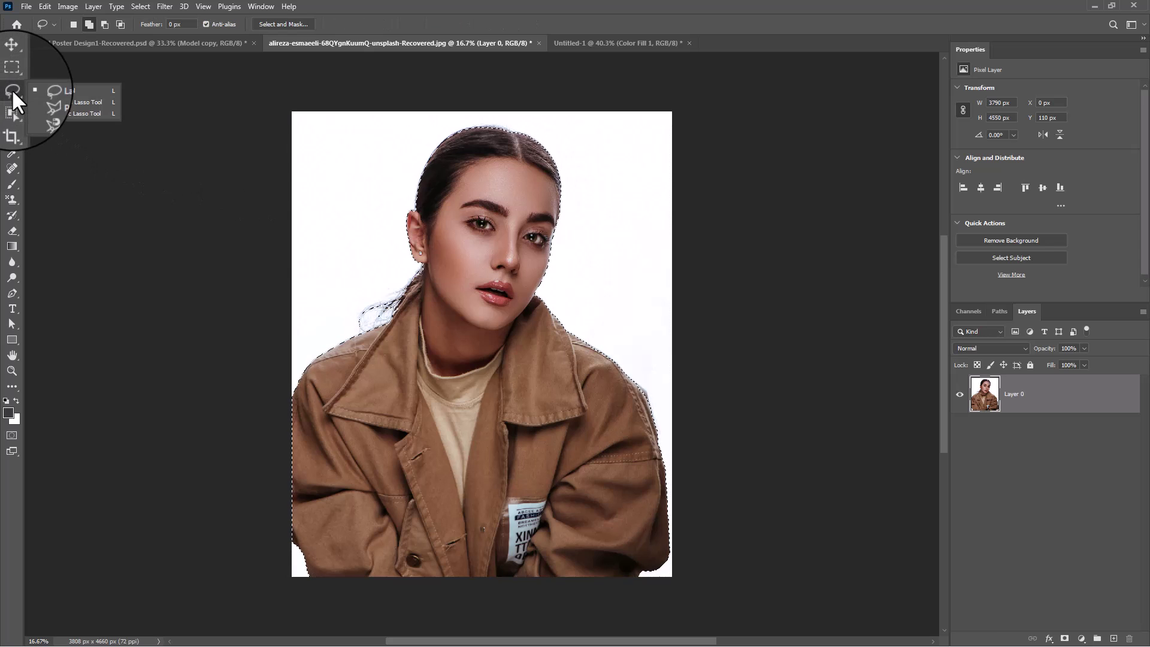
click(69, 100)
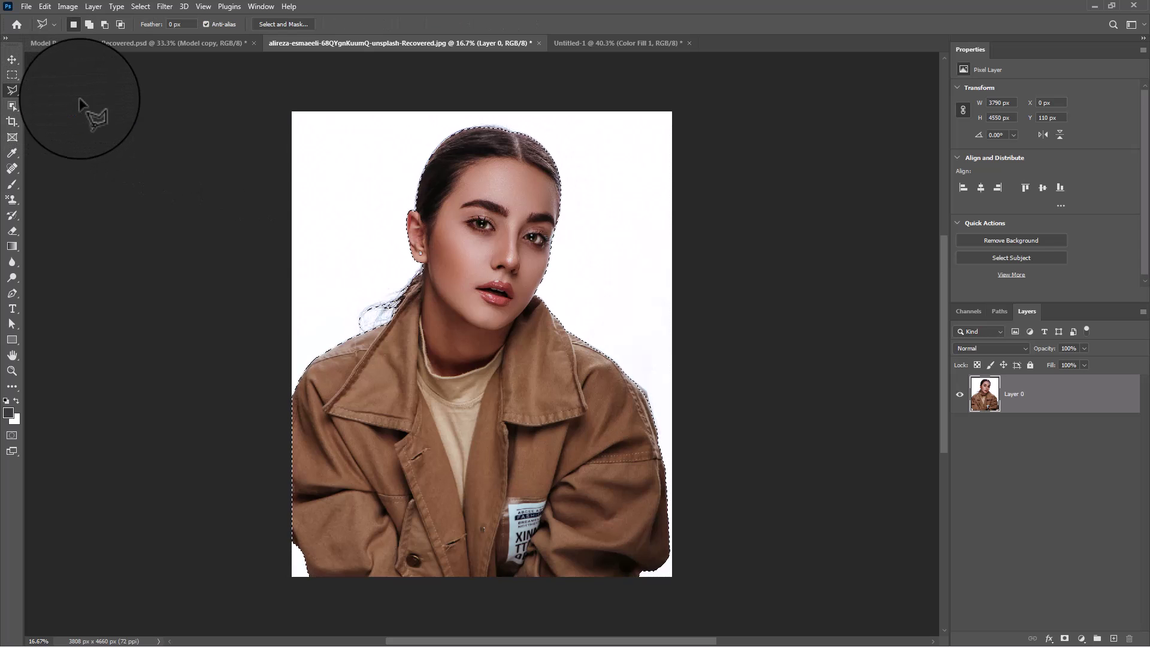
click(104, 24)
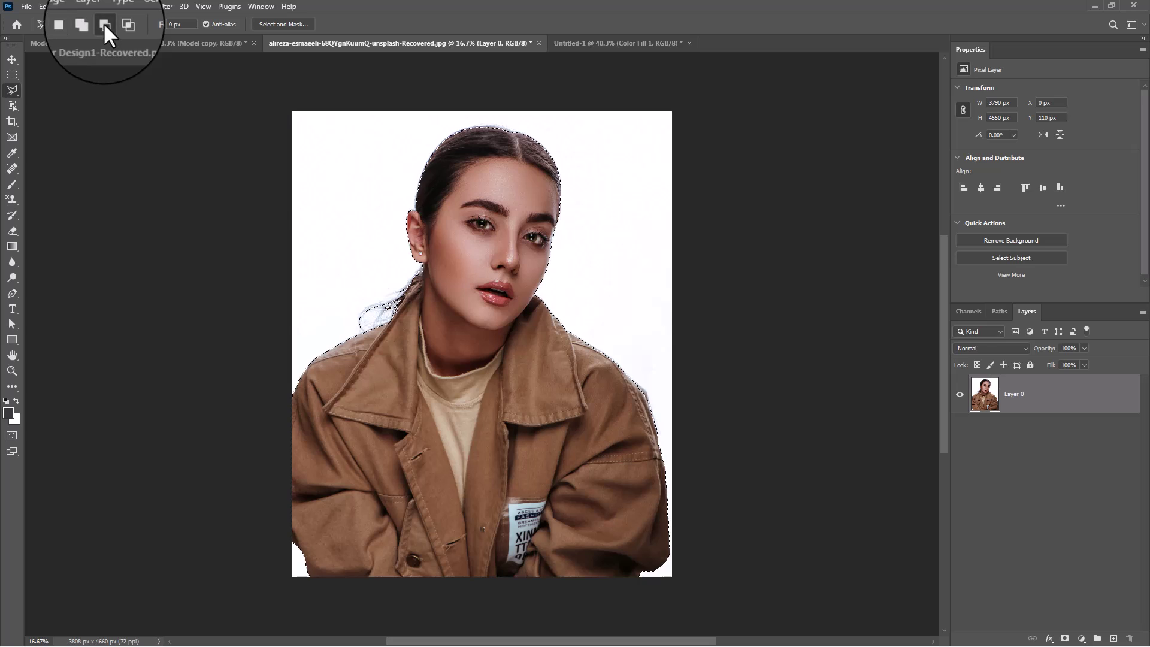
click(567, 330)
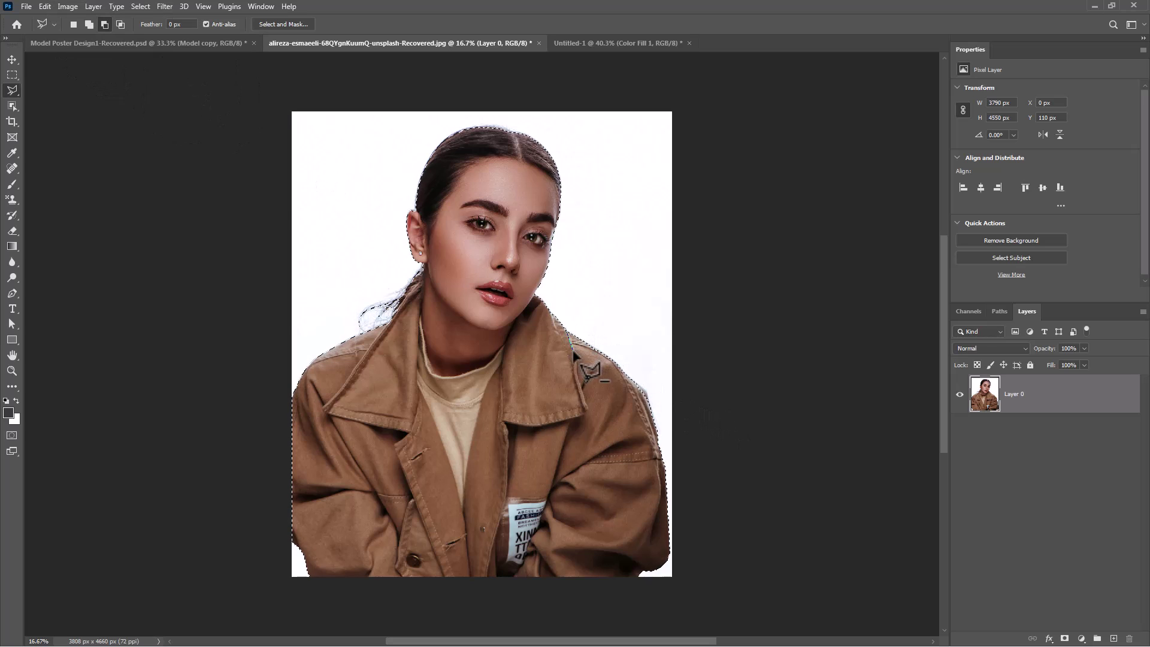
click(587, 412)
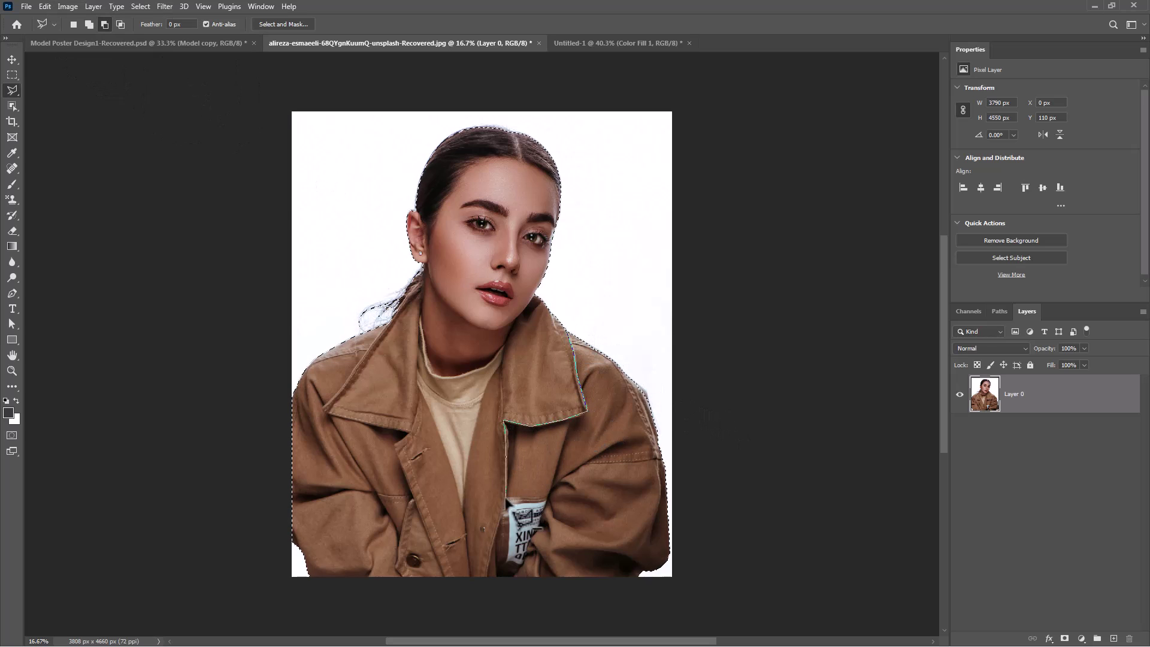
click(507, 498)
click(467, 537)
click(410, 433)
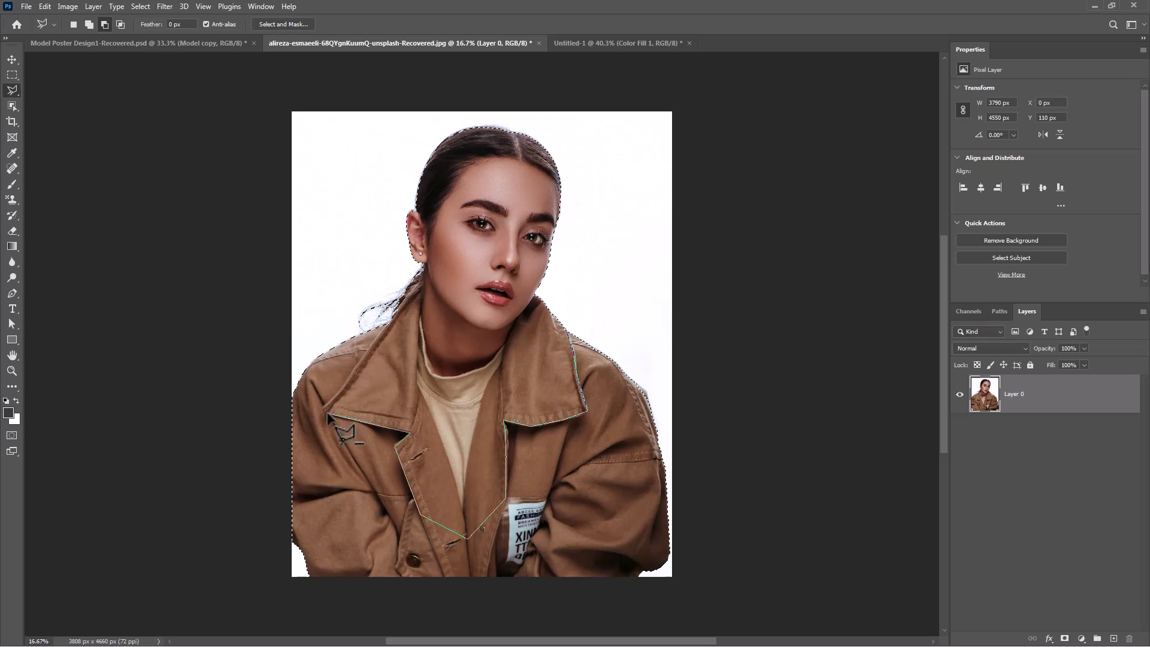
click(265, 363)
click(244, 602)
click(762, 588)
double_click(738, 412)
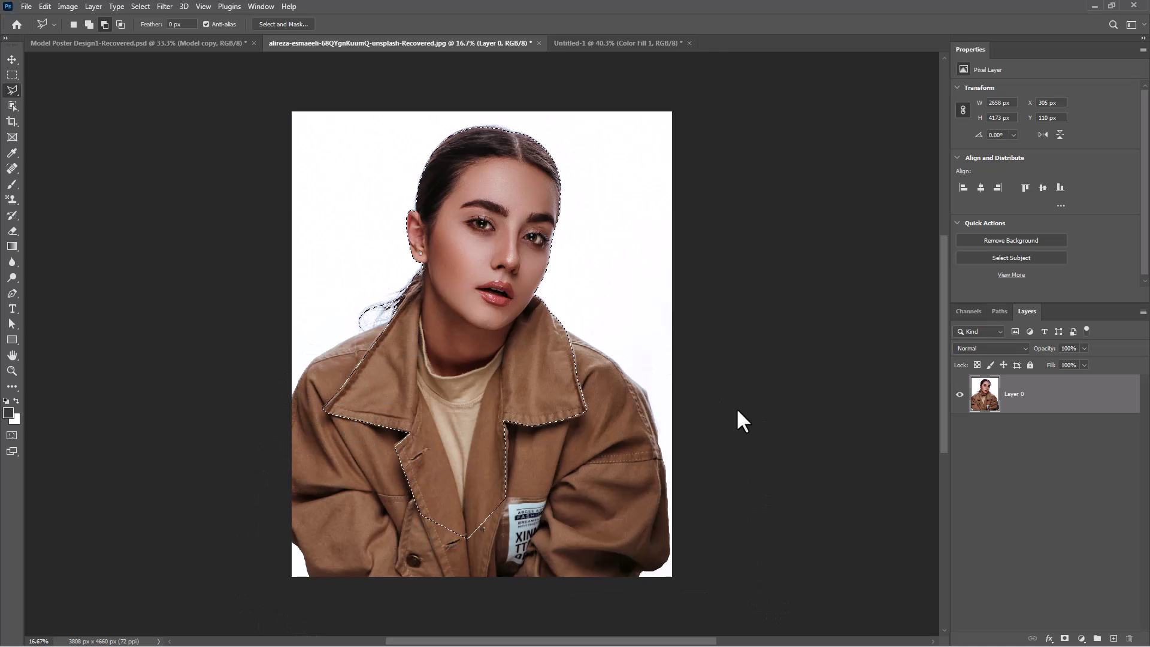
Step: Mask the portrait layer with the selection and move the cutout into the Untitled-1 document
click(1065, 639)
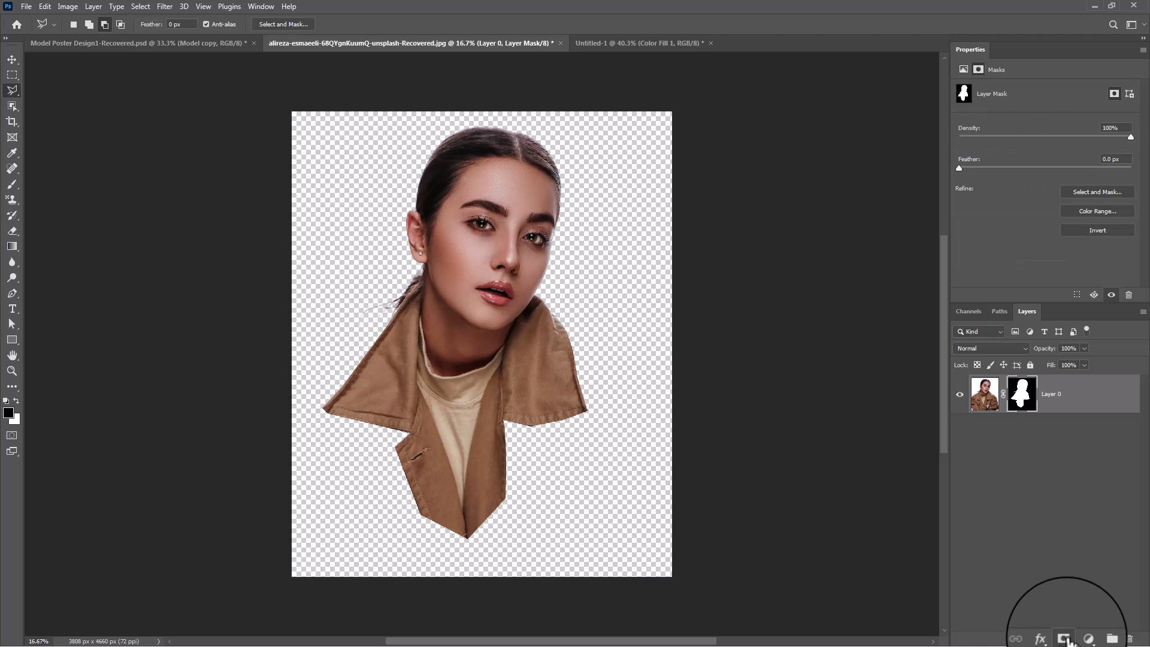
click(11, 60)
drag(508, 234, 513, 347)
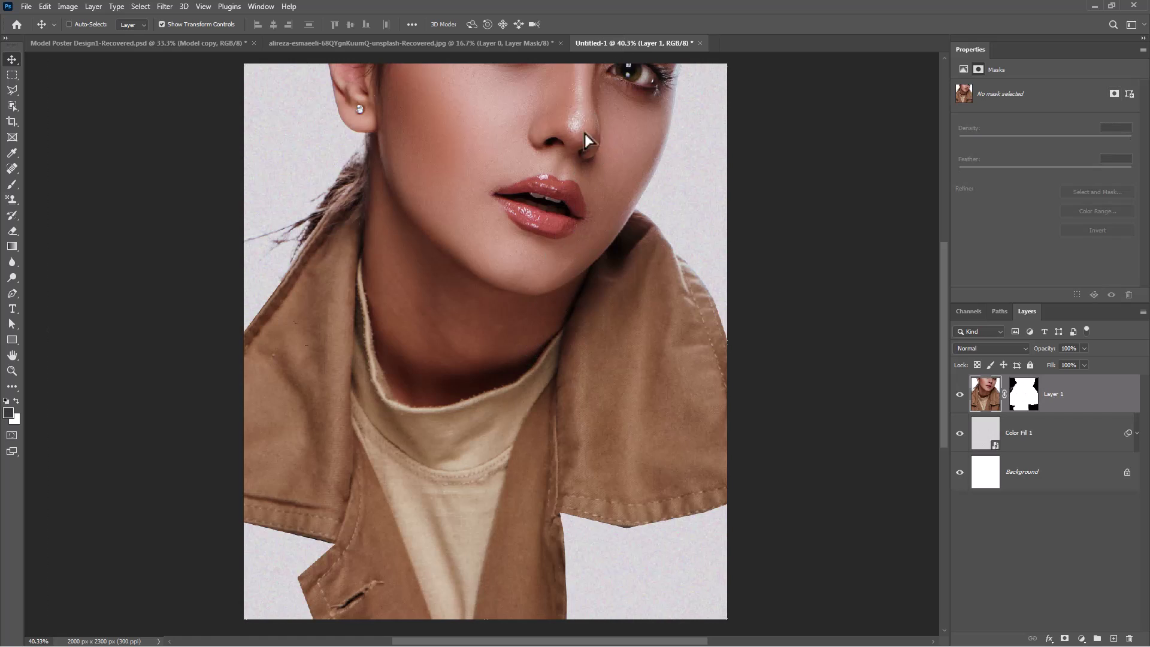
Step: Scale the portrait cutout proportionally to 49.05% and position it roughly centred on the canvas
drag(585, 140, 390, 449)
key(ctrl+t)
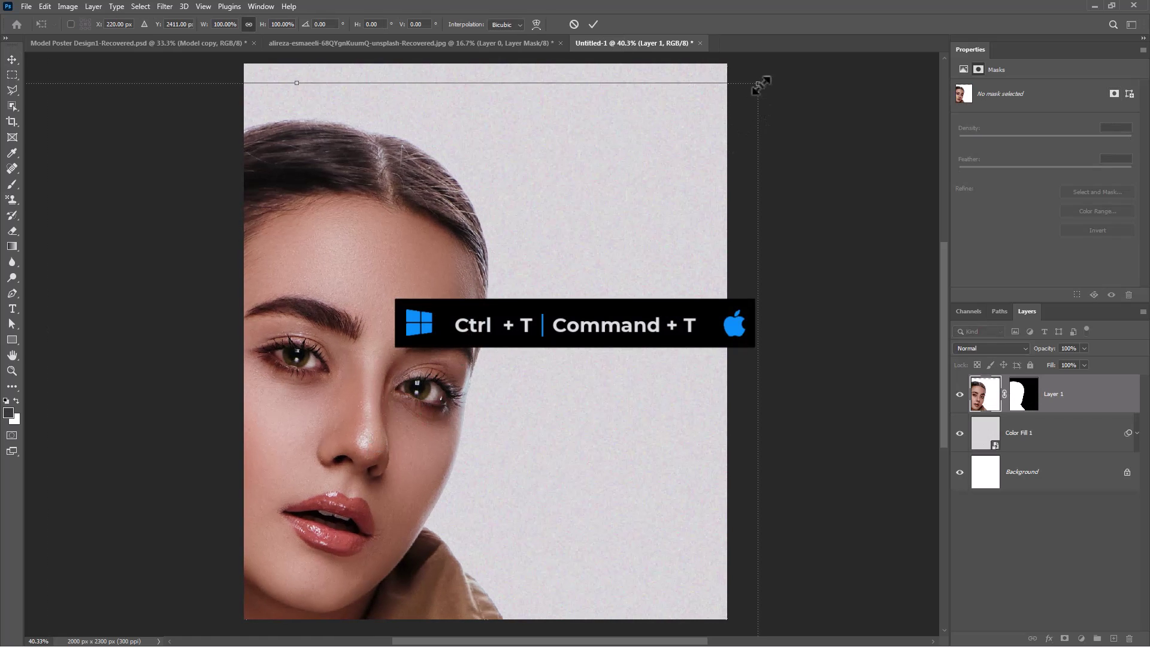
drag(761, 85, 476, 443)
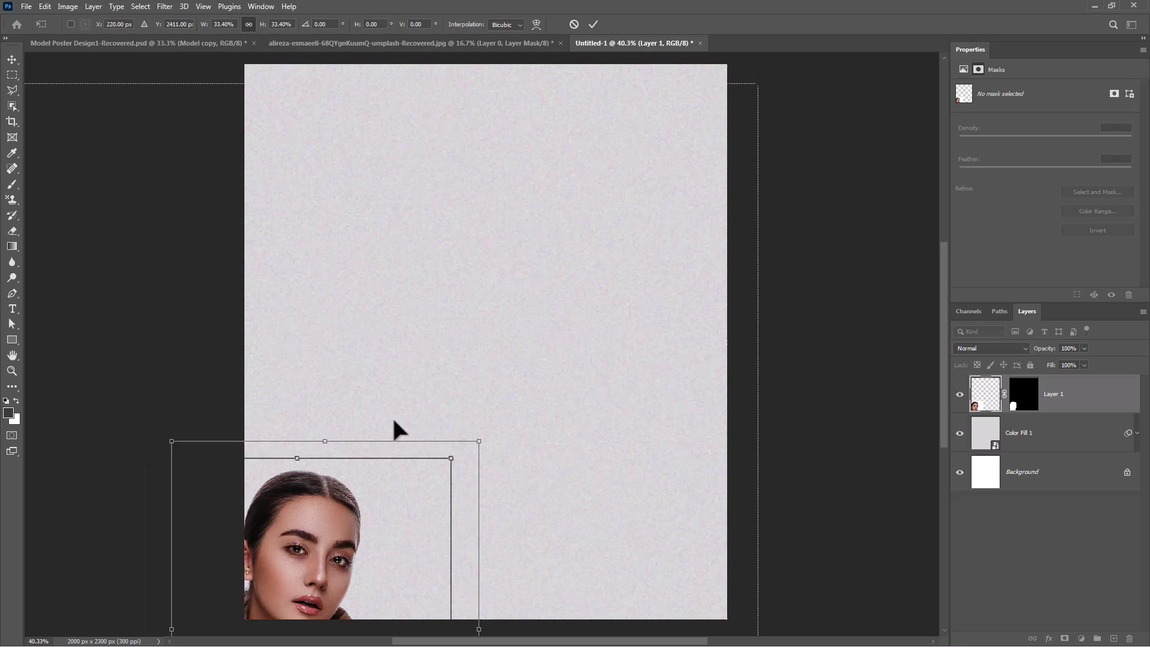
drag(395, 428, 476, 146)
drag(616, 465, 726, 641)
drag(590, 385, 561, 374)
key(space)
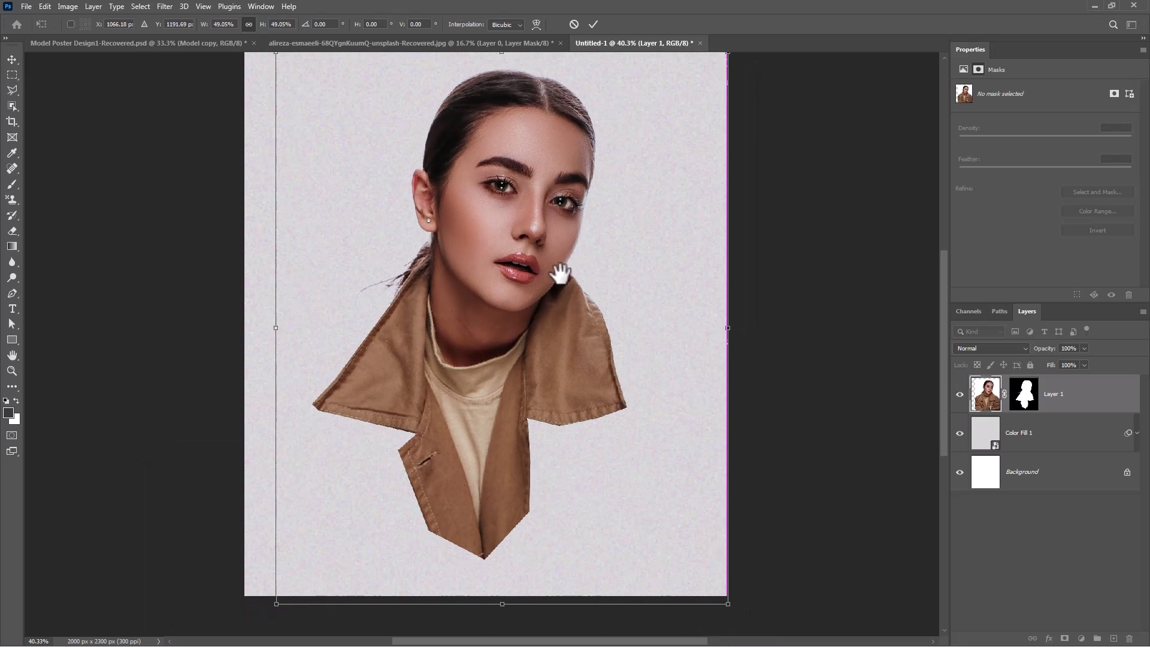
drag(560, 272, 567, 327)
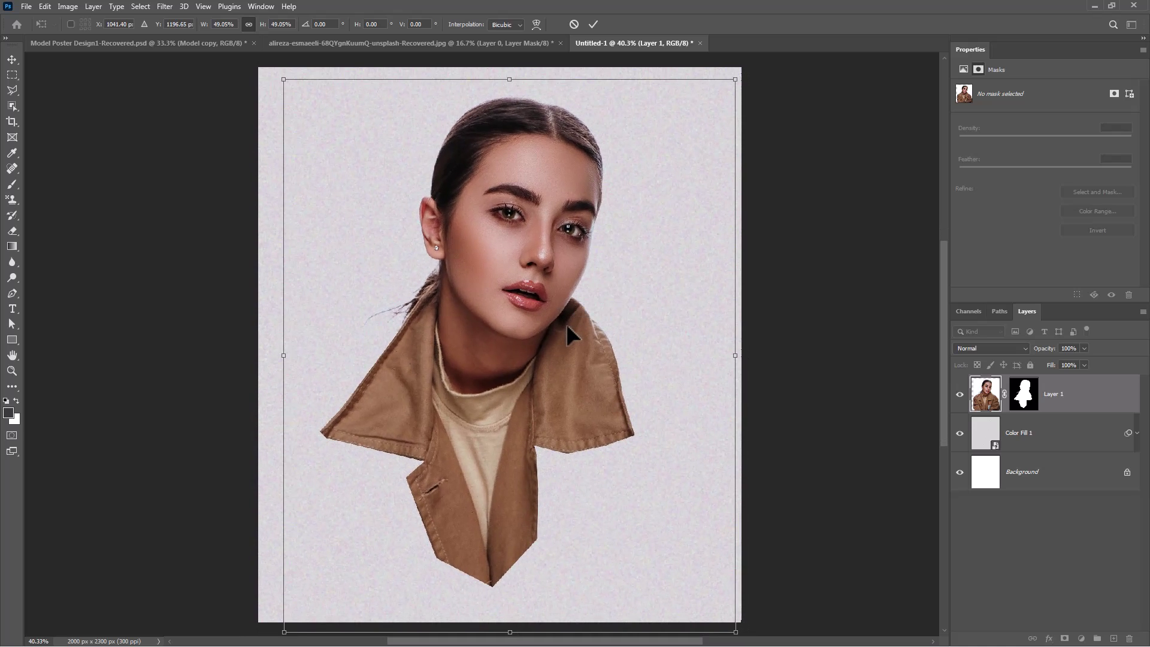
key(Return)
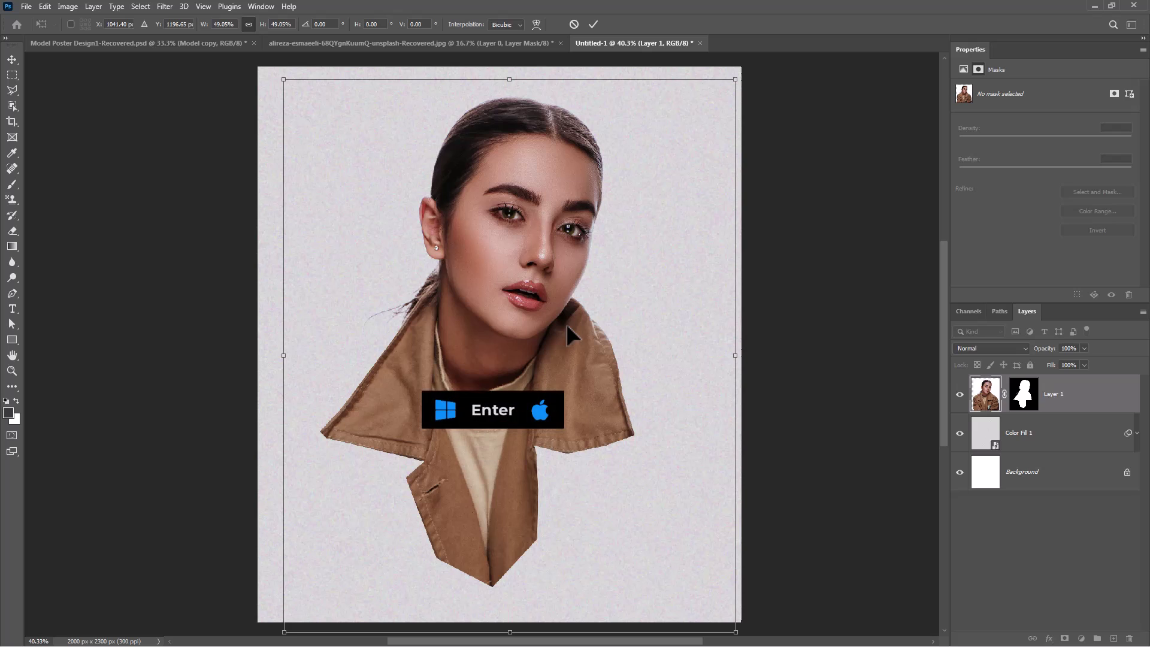
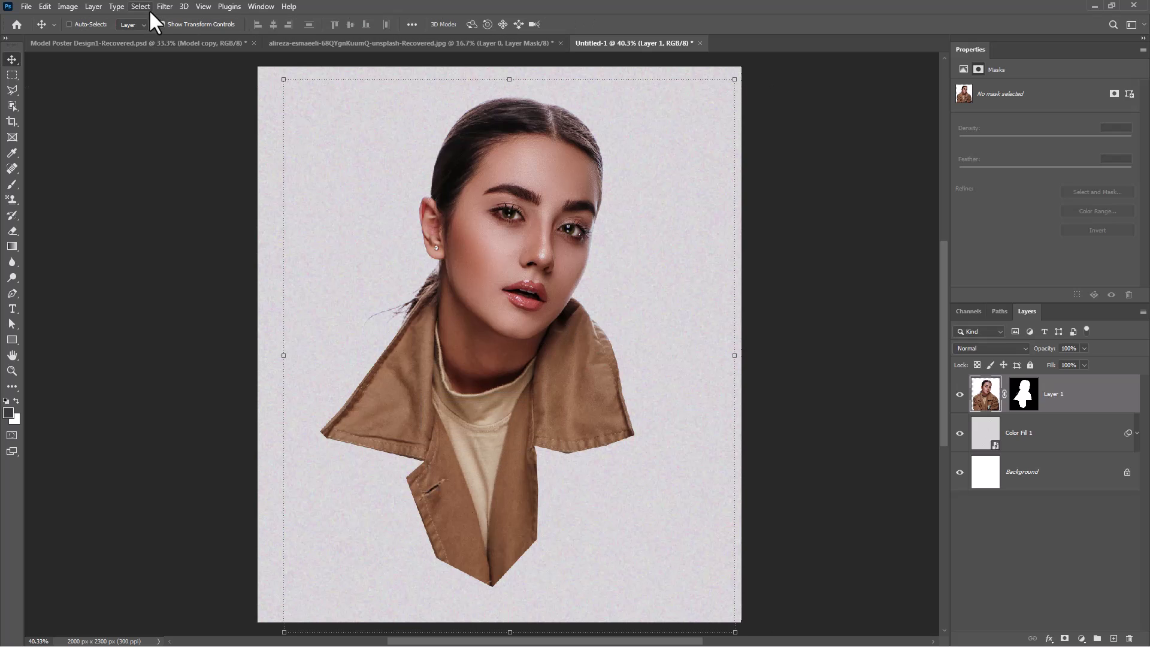
Step: Apply the Paint Daubs filter to the portrait layer with brush size 5, sharpness 15 and brush type Simple
click(188, 73)
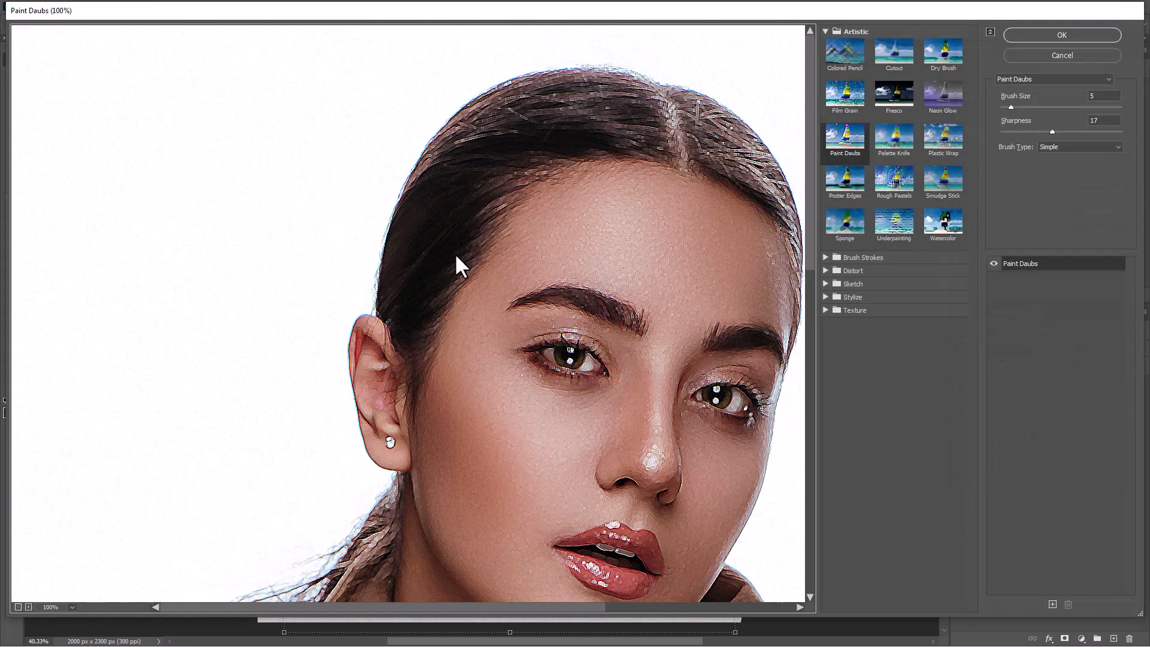
click(899, 226)
click(849, 140)
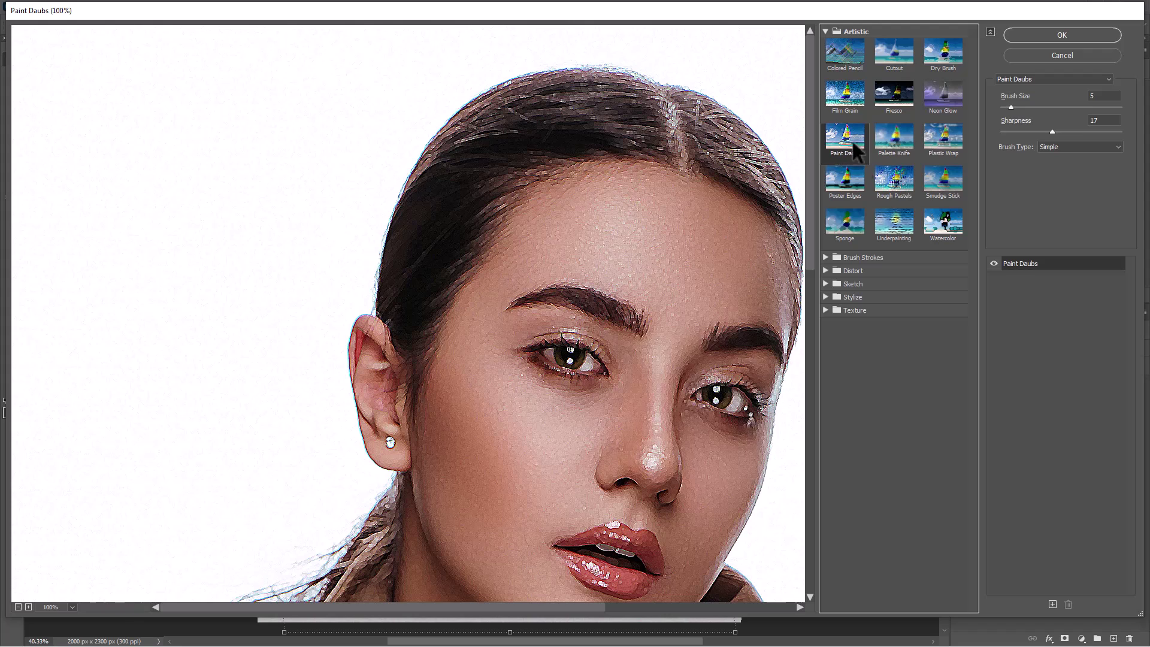
click(1042, 132)
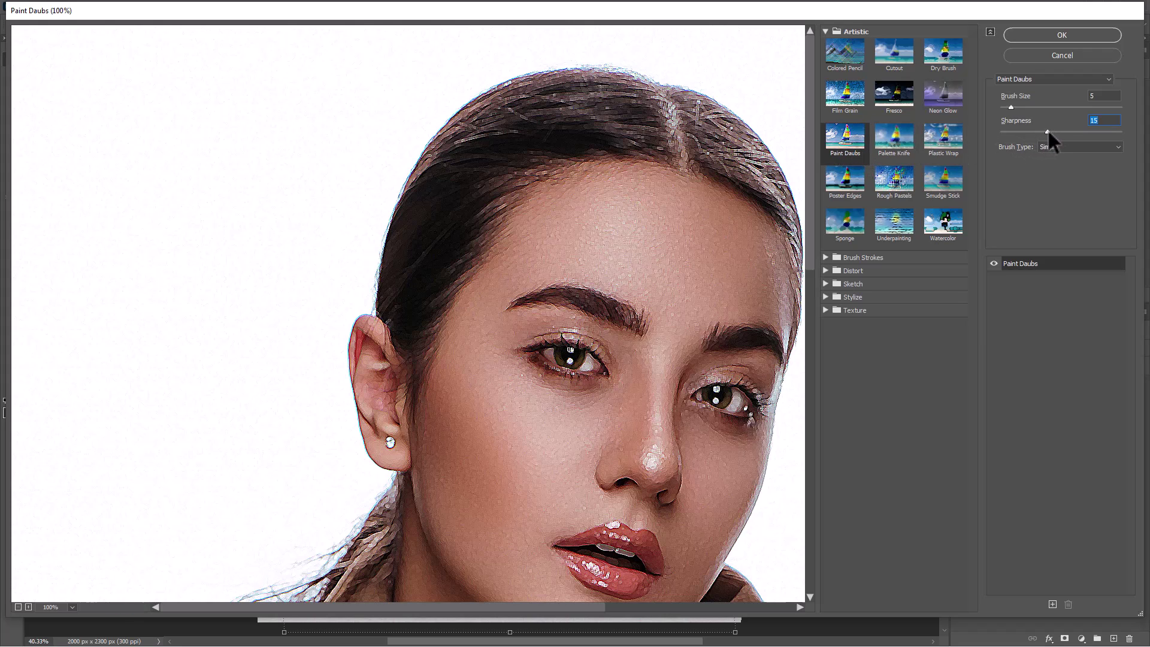
click(1050, 35)
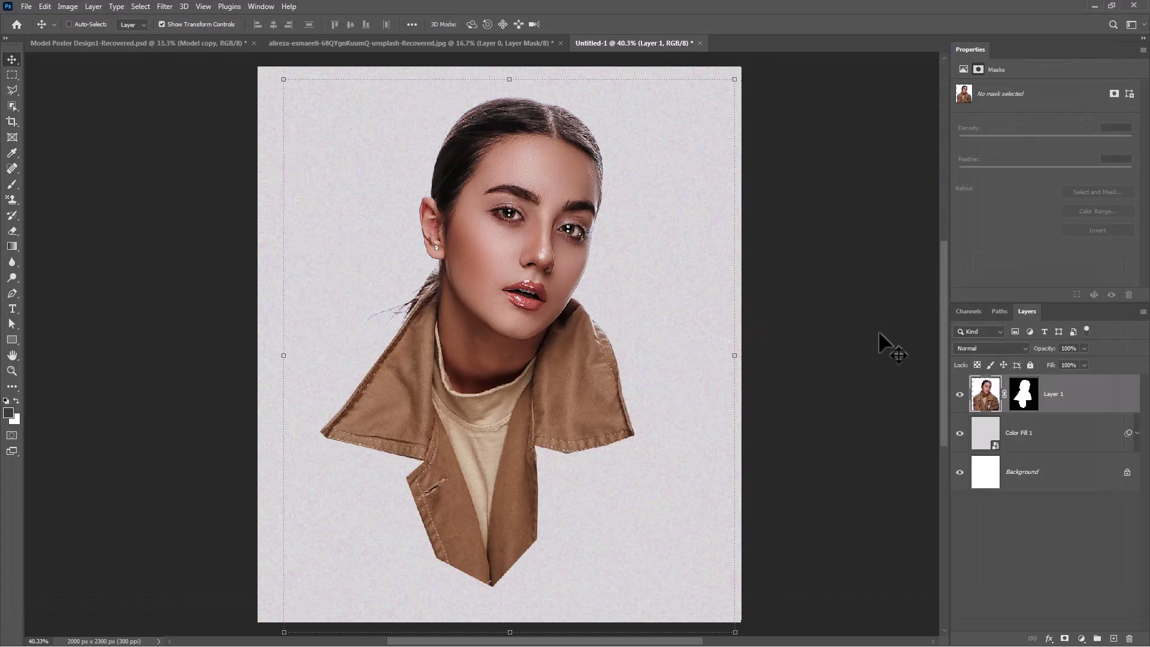
Step: Add a Black & White adjustment clipped to the portrait layer and set its Reds to -12
click(1081, 638)
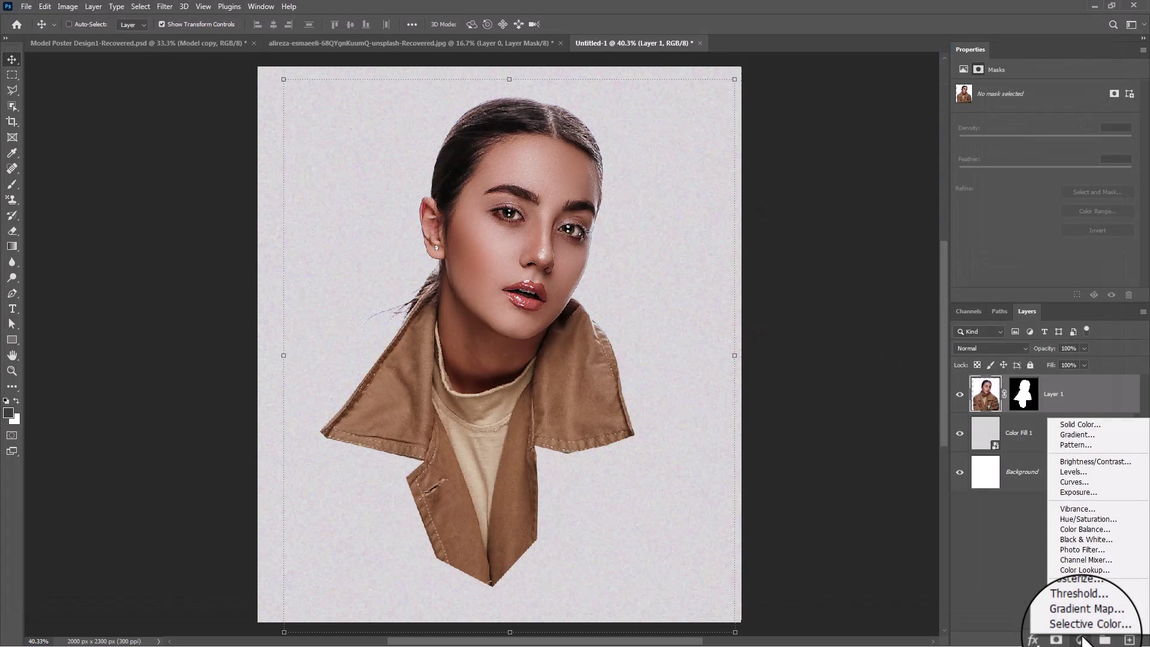
click(1083, 541)
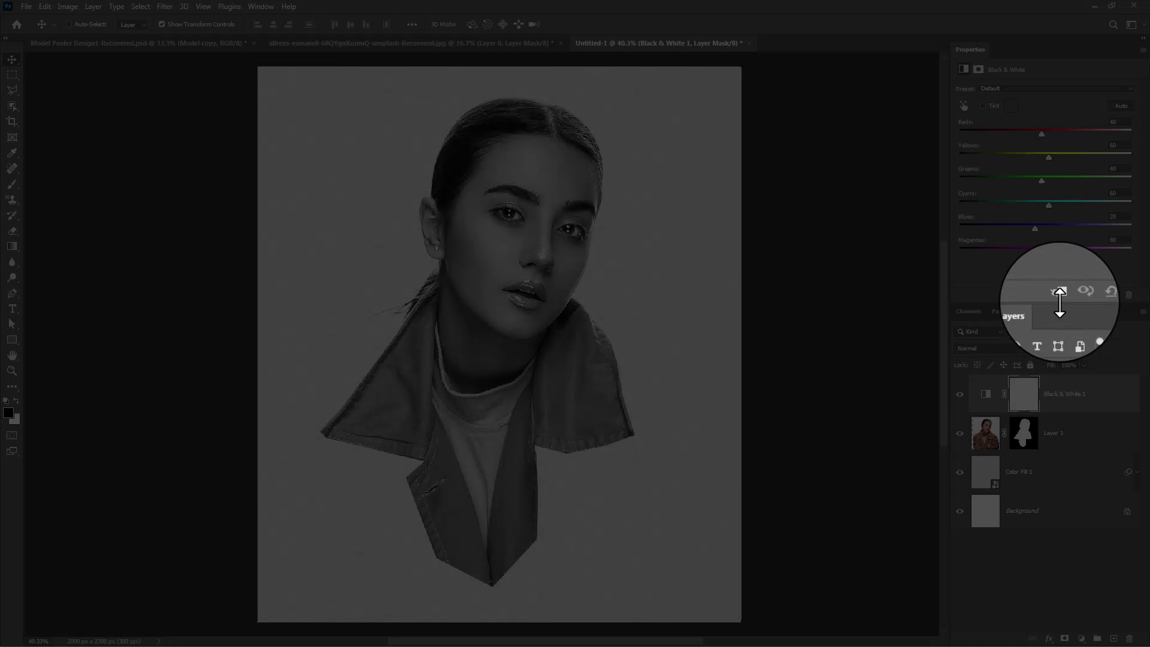
click(1059, 296)
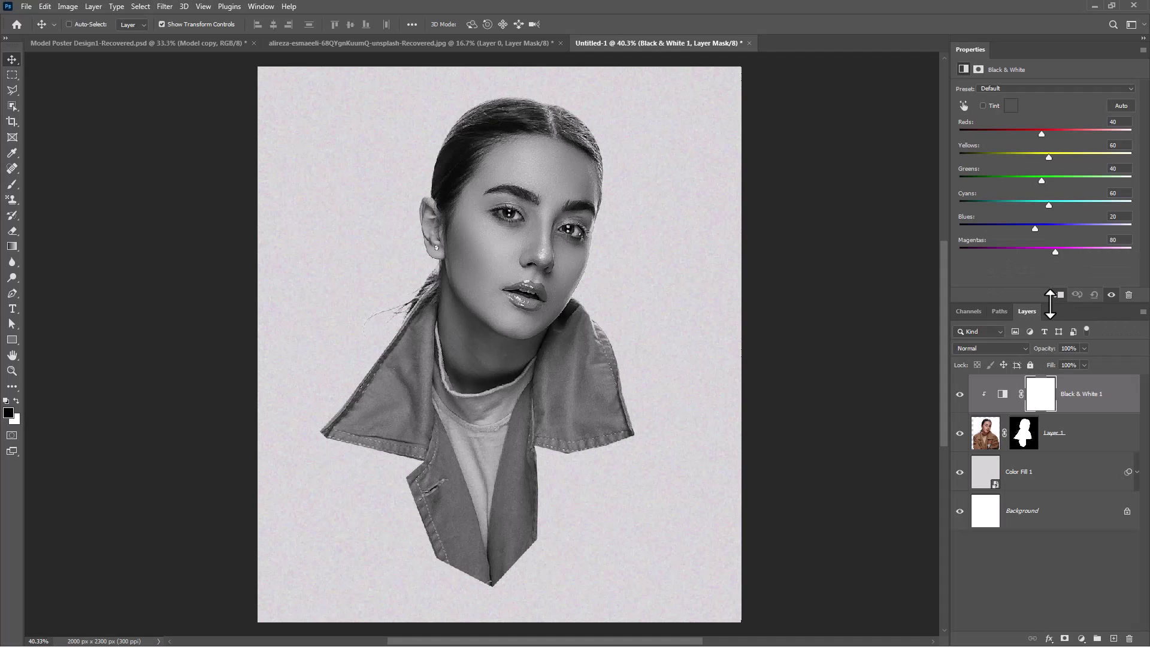
drag(1039, 133, 1024, 135)
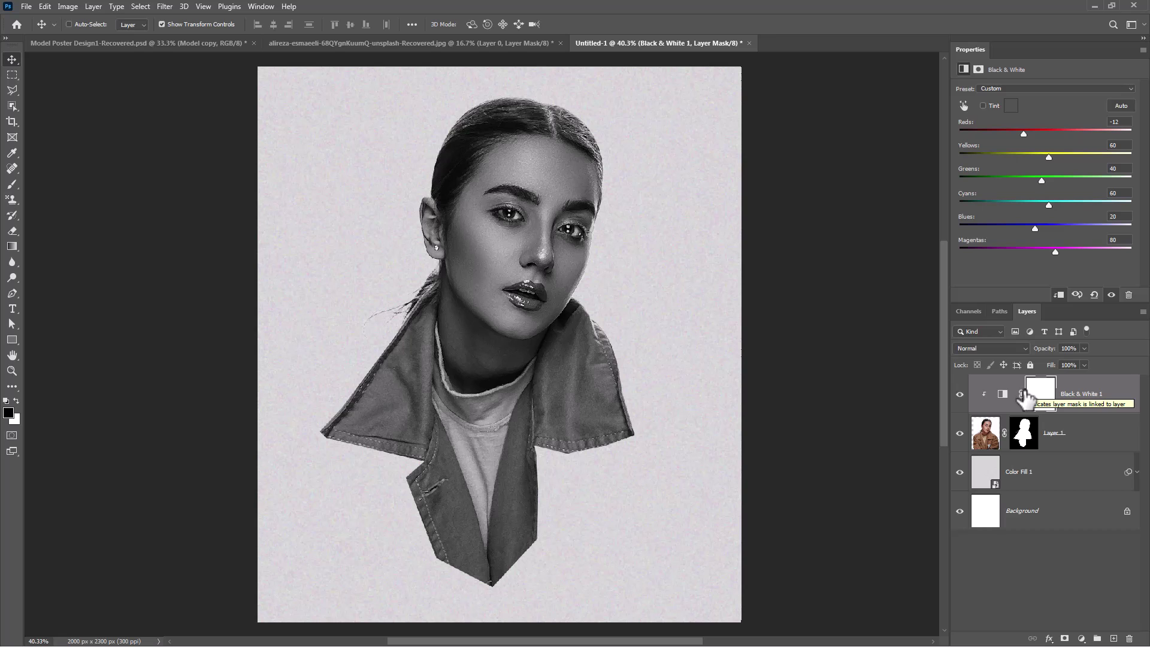
Step: Group the portrait layer with its adjustment under the name Model and convert the group to a smart object
shift+click(1095, 451)
key(ctrl+g)
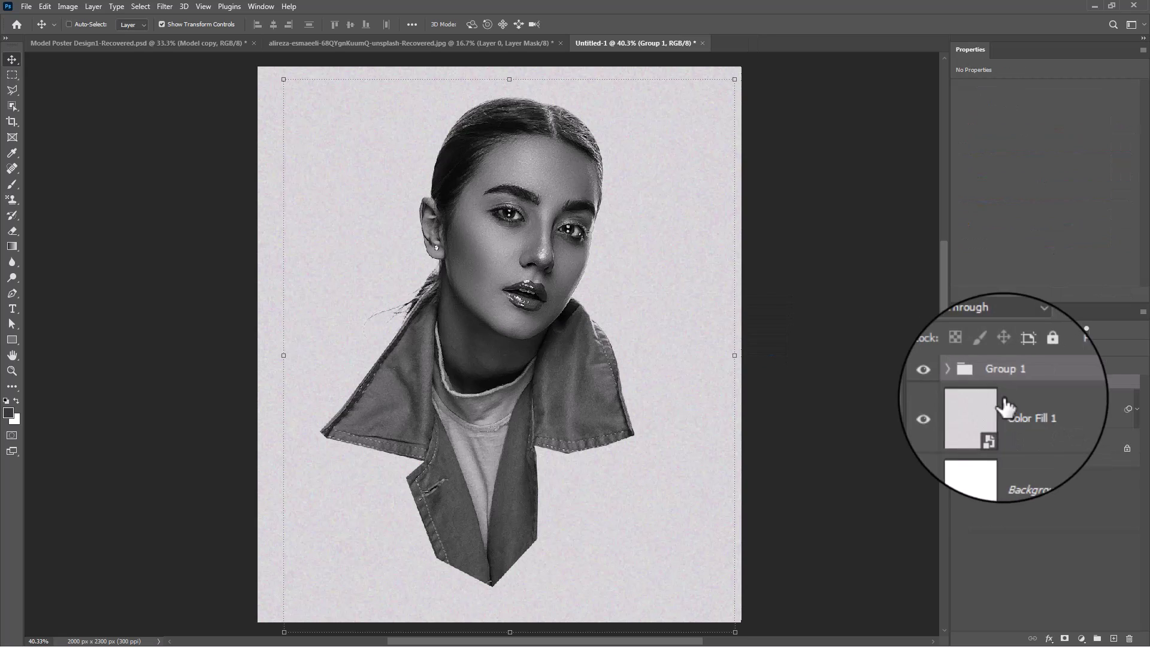
double_click(1006, 382)
text(Model)
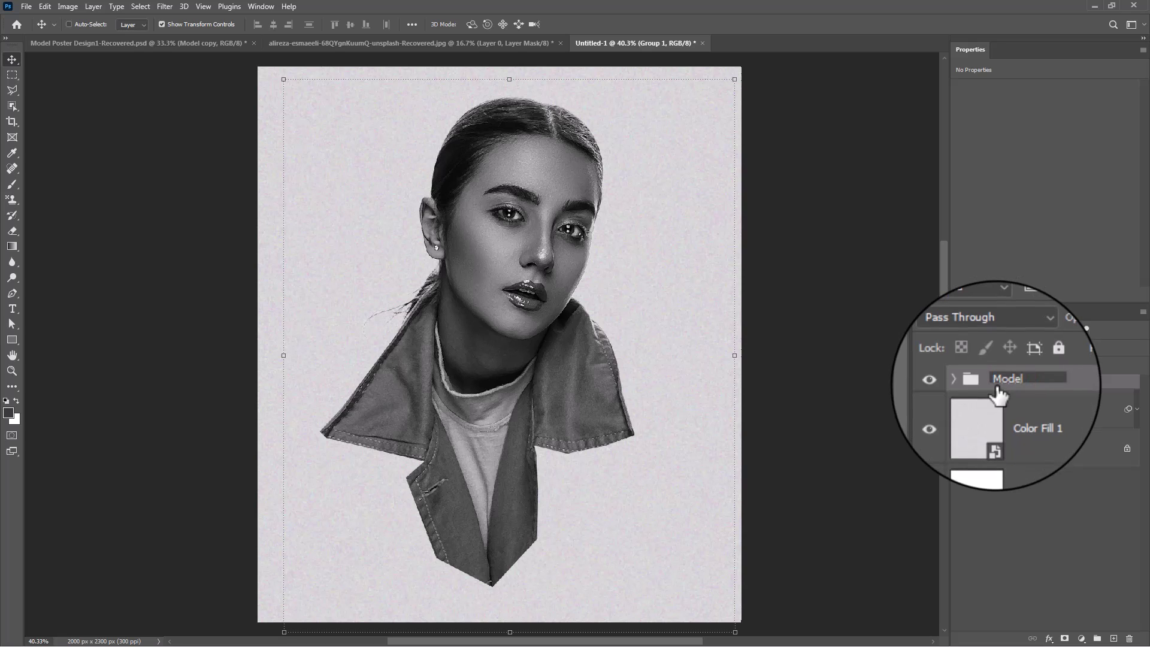
key(Return)
right_click(1018, 388)
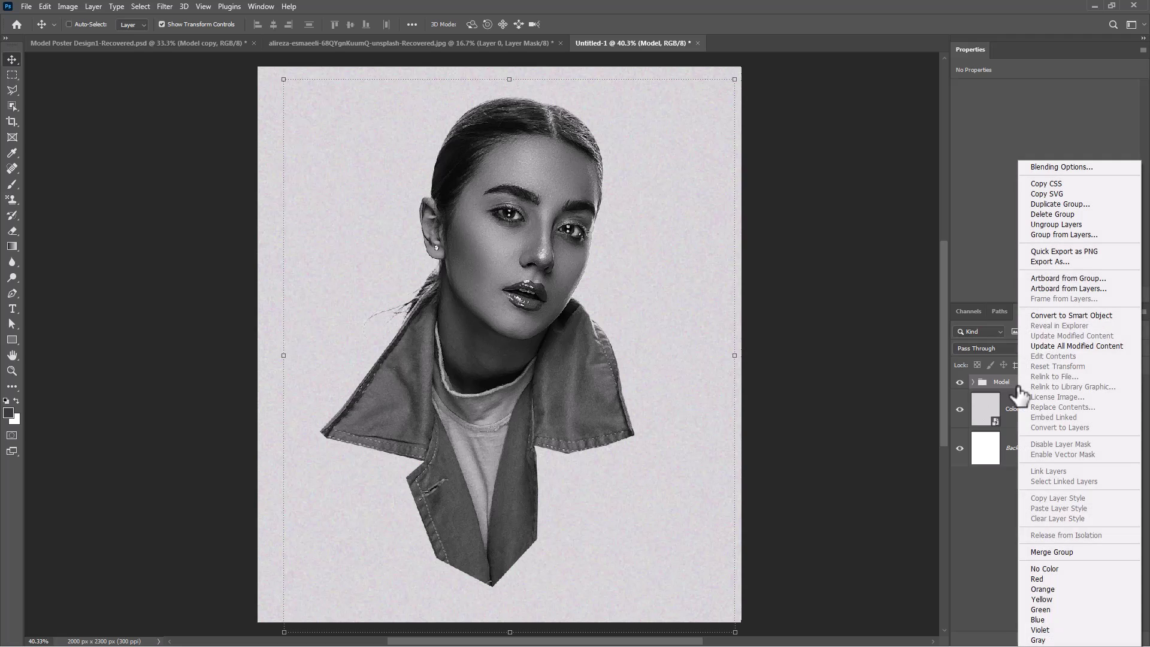
click(1043, 316)
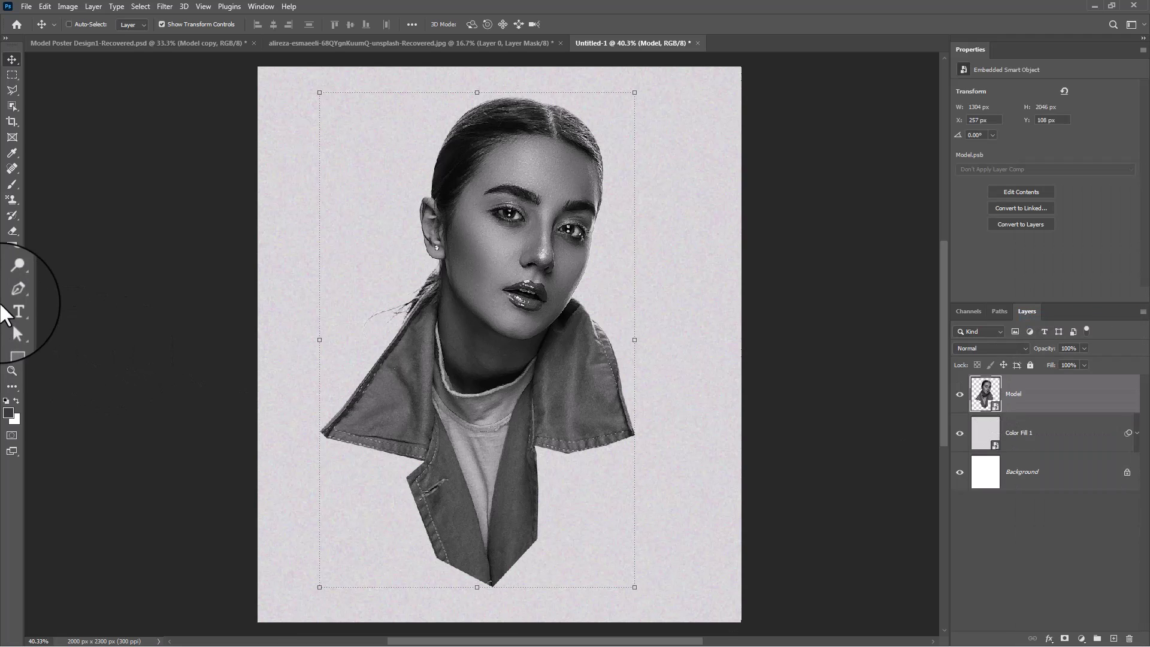
Step: Add the white text TOPMODEL over the portrait in Montserrat Black at 26 pt
click(13, 310)
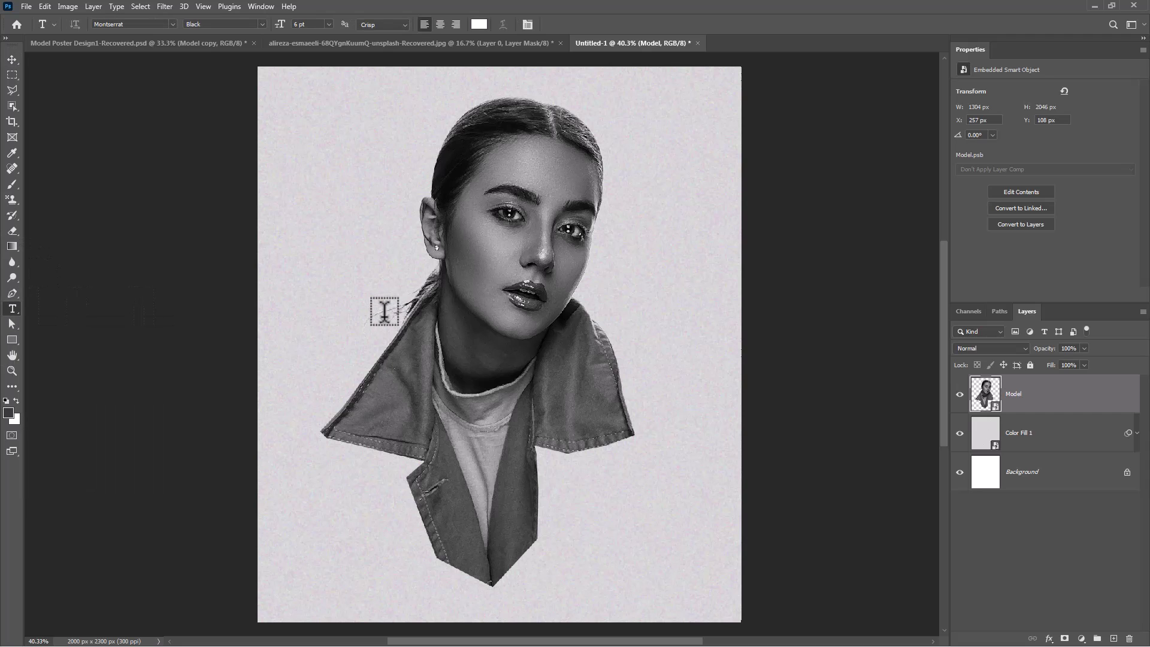
click(496, 286)
mouse_move(281, 27)
mouse_down()
mouse_move(308, 39)
mouse_move(295, 38)
mouse_up()
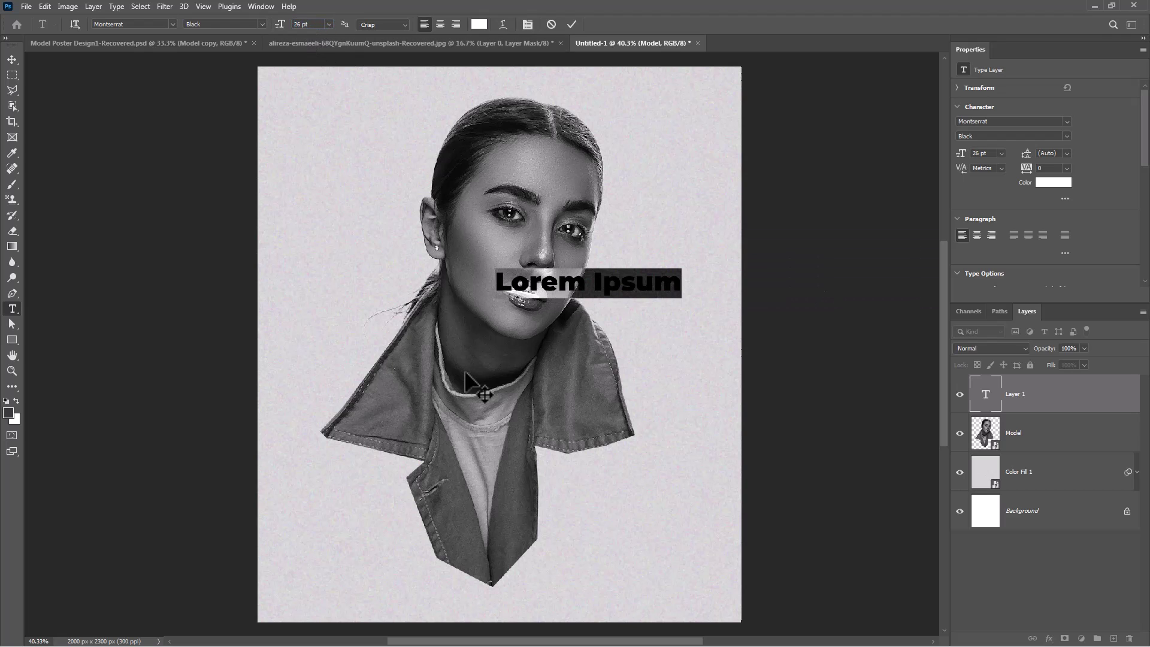
text(TOPMODEL)
key(ctrl+Return)
Step: Rotate the TOPMODEL text 90° clockwise, enlarge it to about 83 pt and place it vertically over the portrait's left half
key(v)
drag(606, 283, 473, 271)
drag(477, 291, 562, 578)
drag(508, 460, 490, 447)
key(Right)
key(Right)
key(Right)
key(Right)
key(Right)
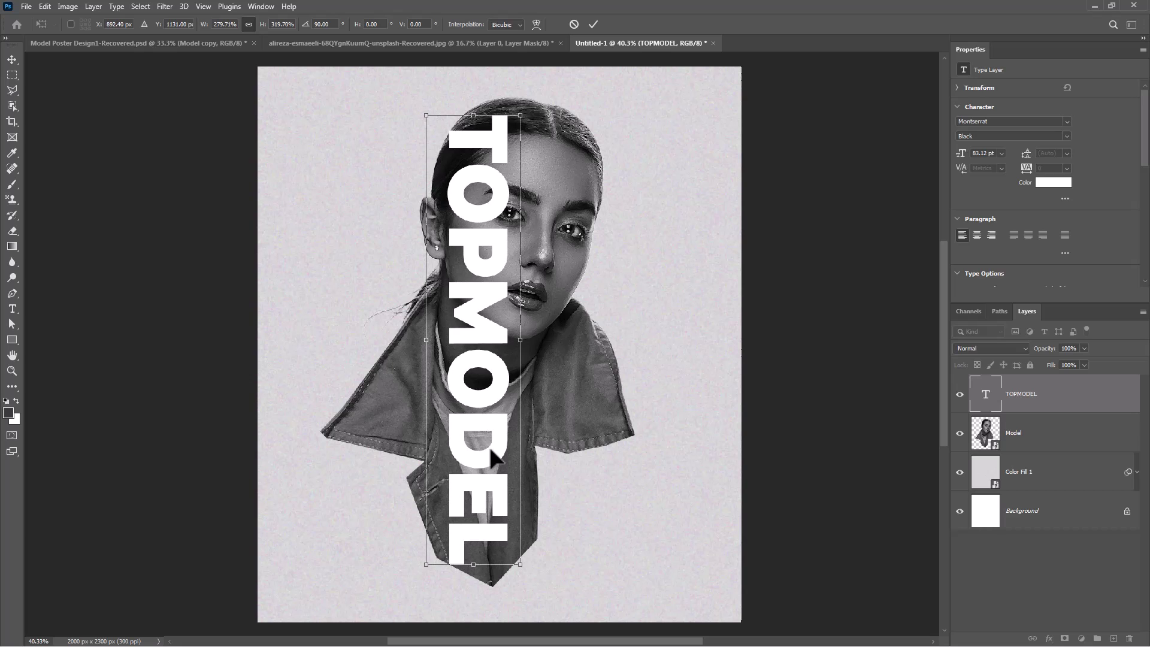
key(Up)
key(Up)
key(Right)
key(Right)
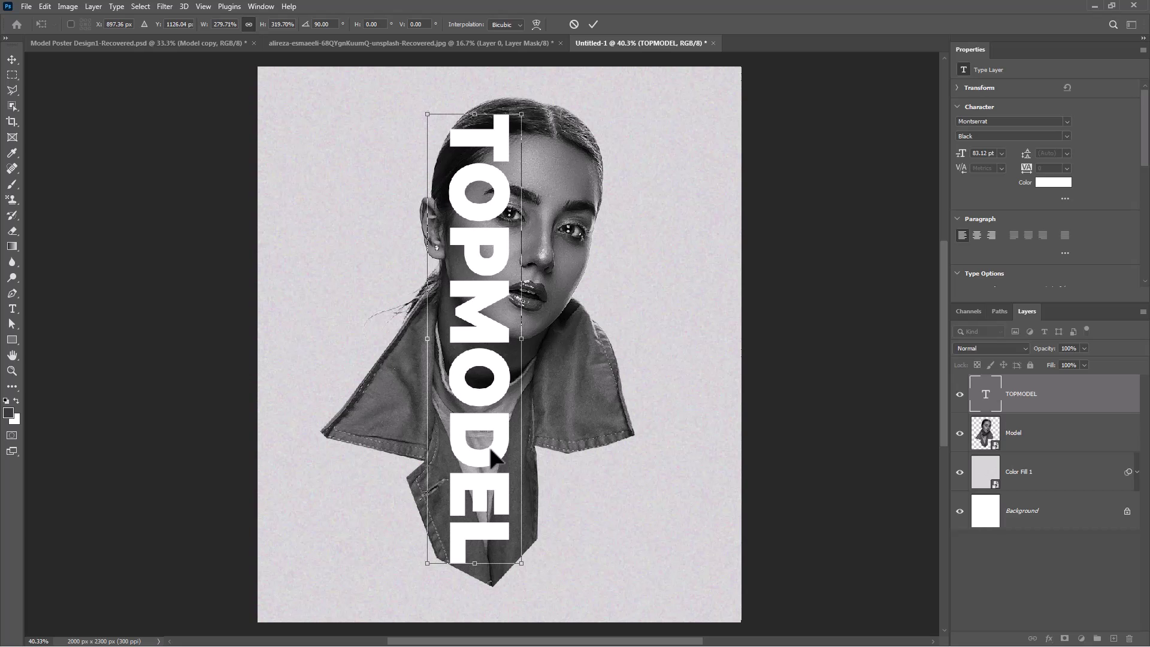
key(Return)
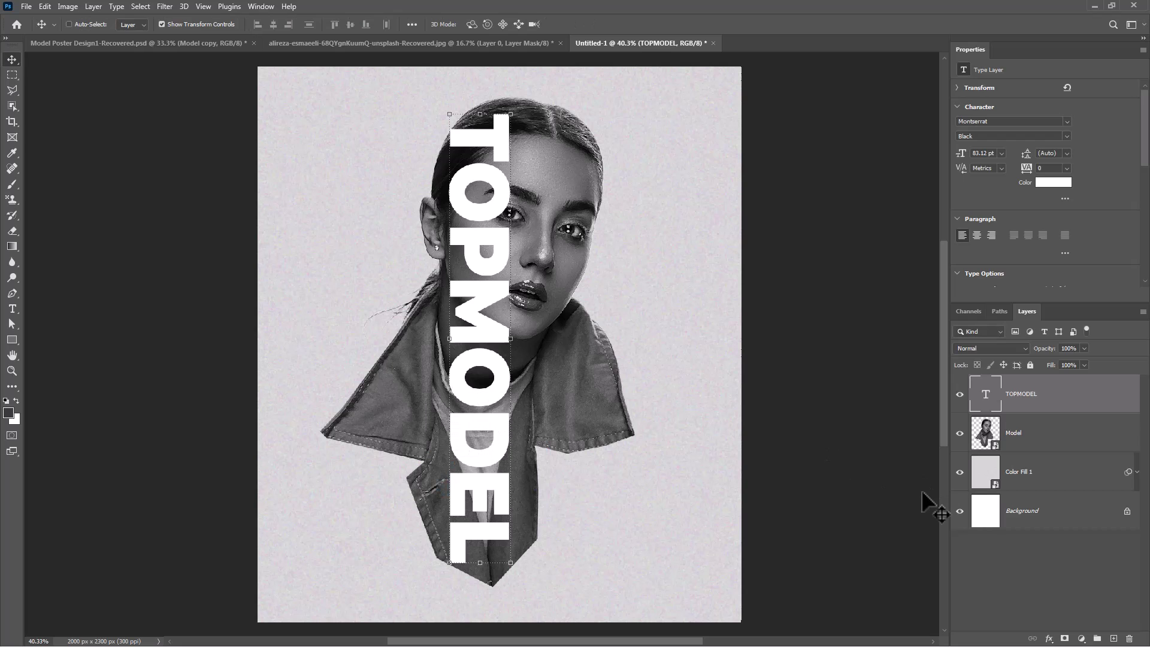
Step: Duplicate the Model layer, place the copy above the TOPMODEL text layer and hide it
click(1045, 435)
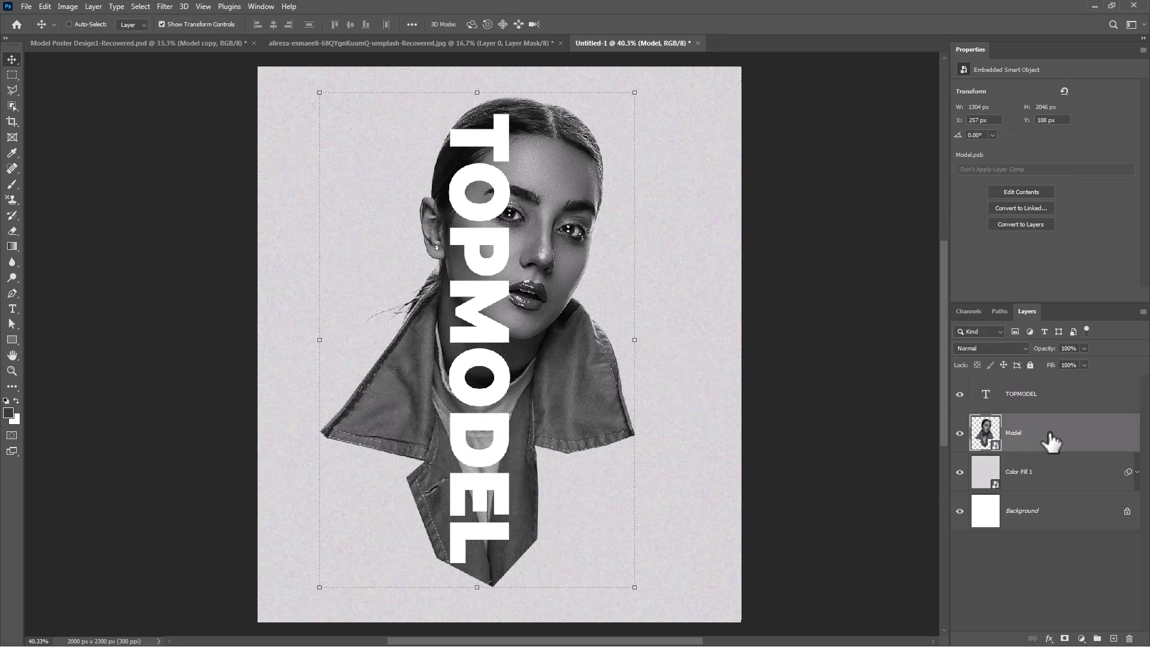
key(ctrl+j)
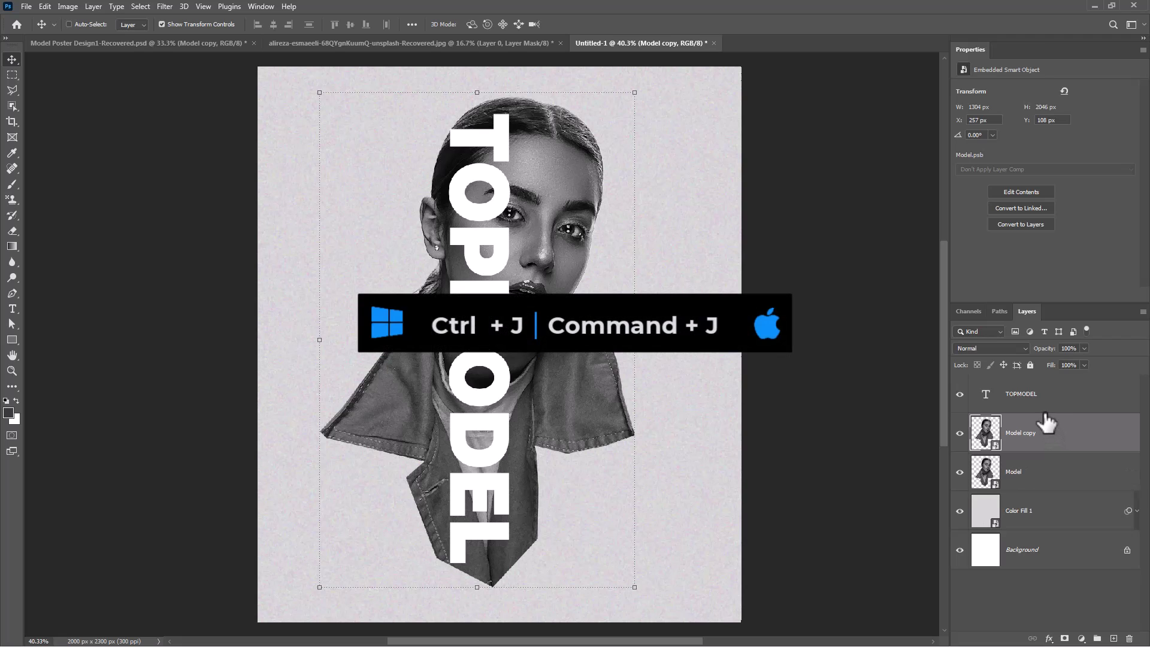
drag(1033, 443, 1026, 387)
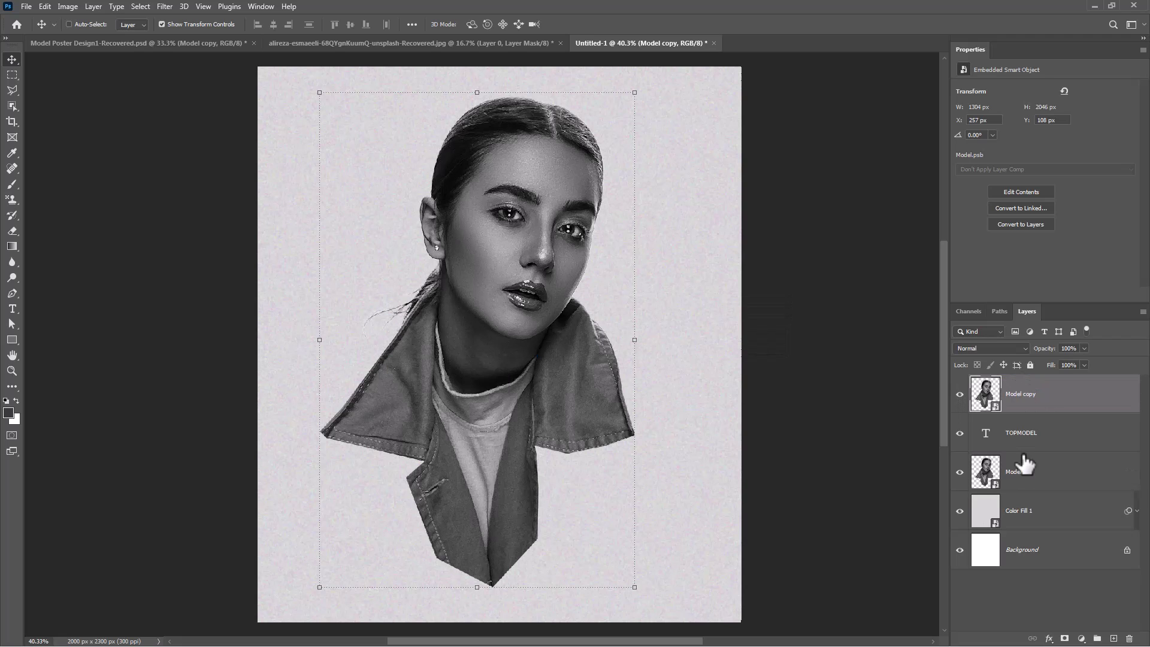
click(960, 393)
Step: Add a blank layer mask to the original Model layer
click(976, 442)
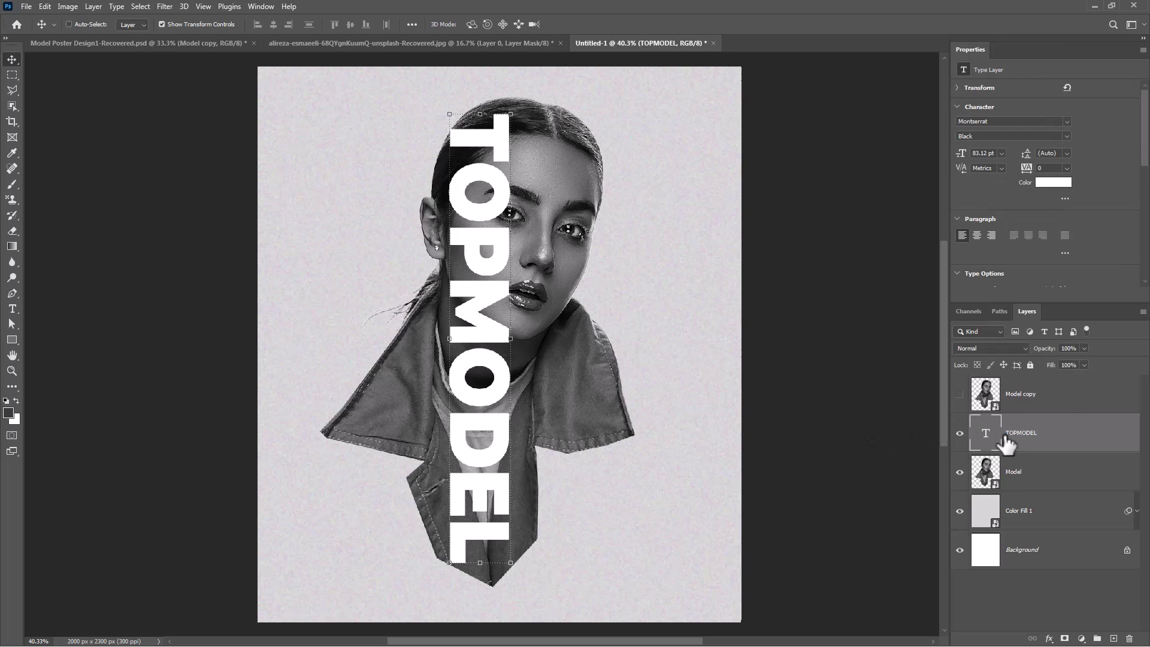
click(1019, 476)
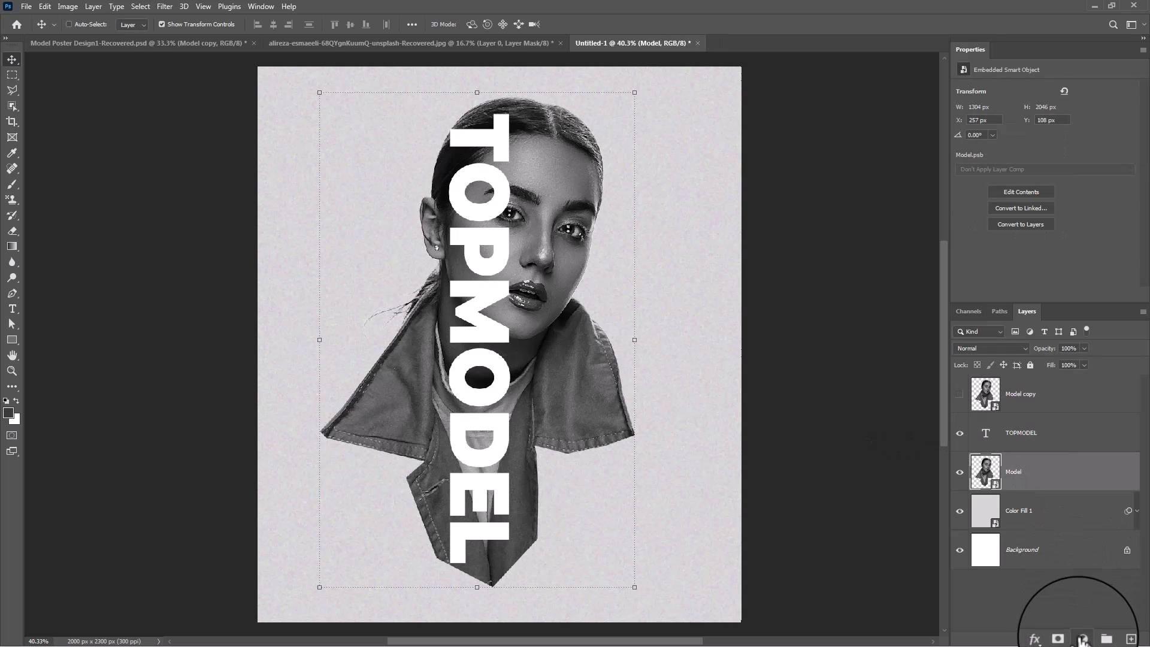
click(1064, 638)
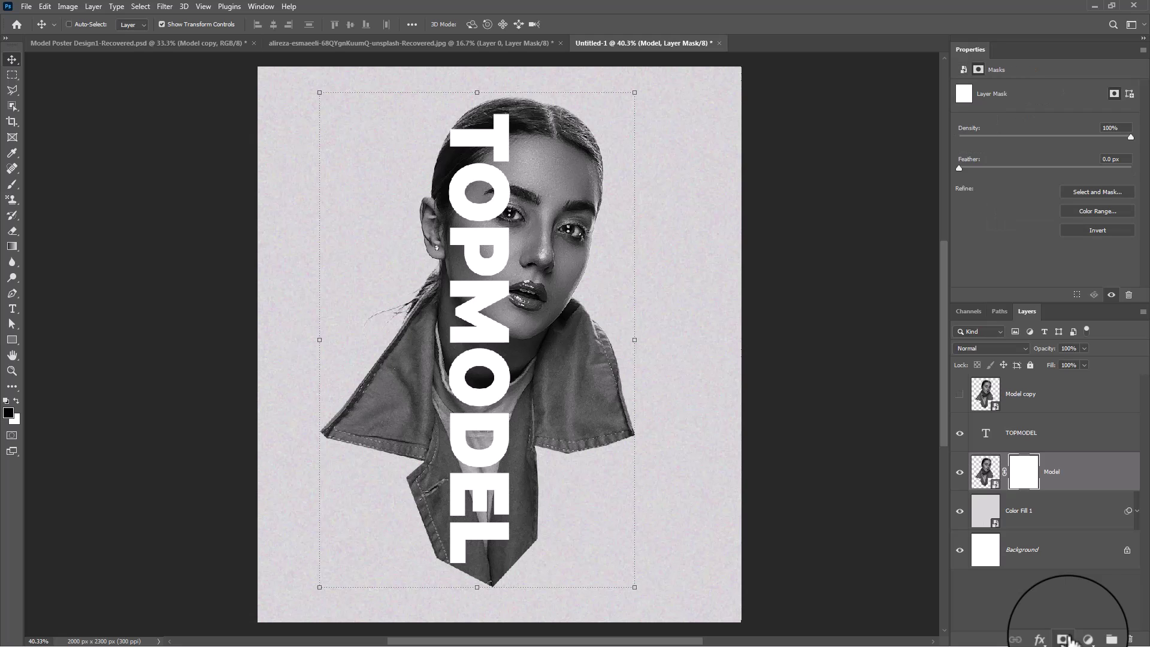
Step: Load the TOPMODEL letter shapes as a selection and invert it
click(1016, 442)
right_click(986, 442)
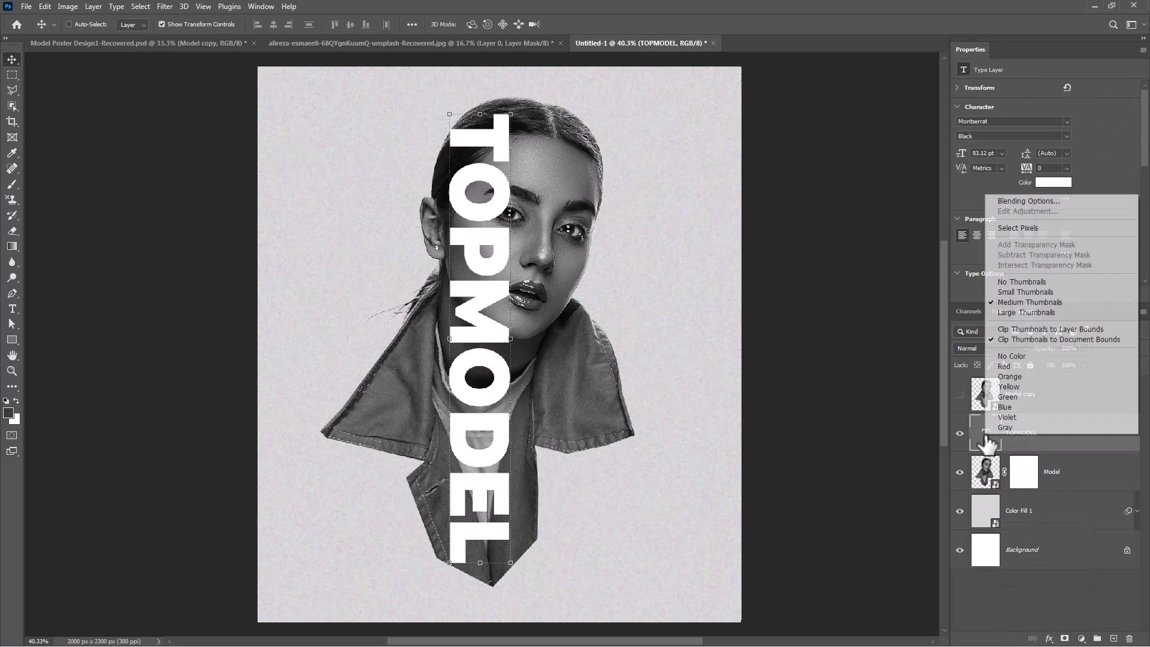
click(1016, 227)
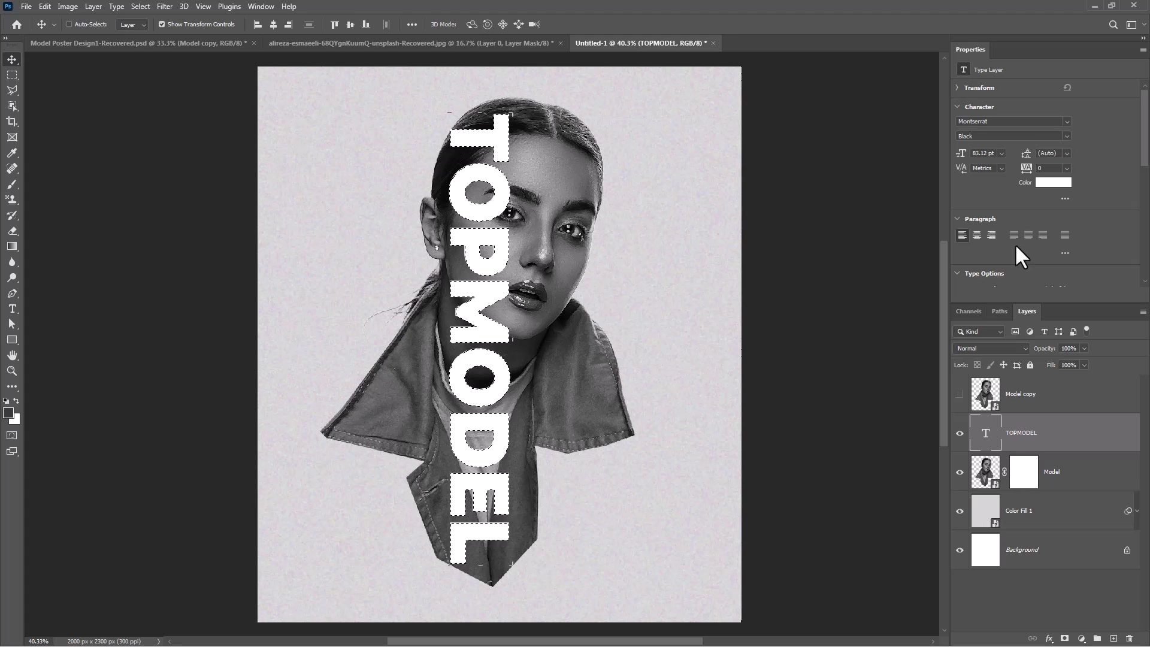
click(140, 7)
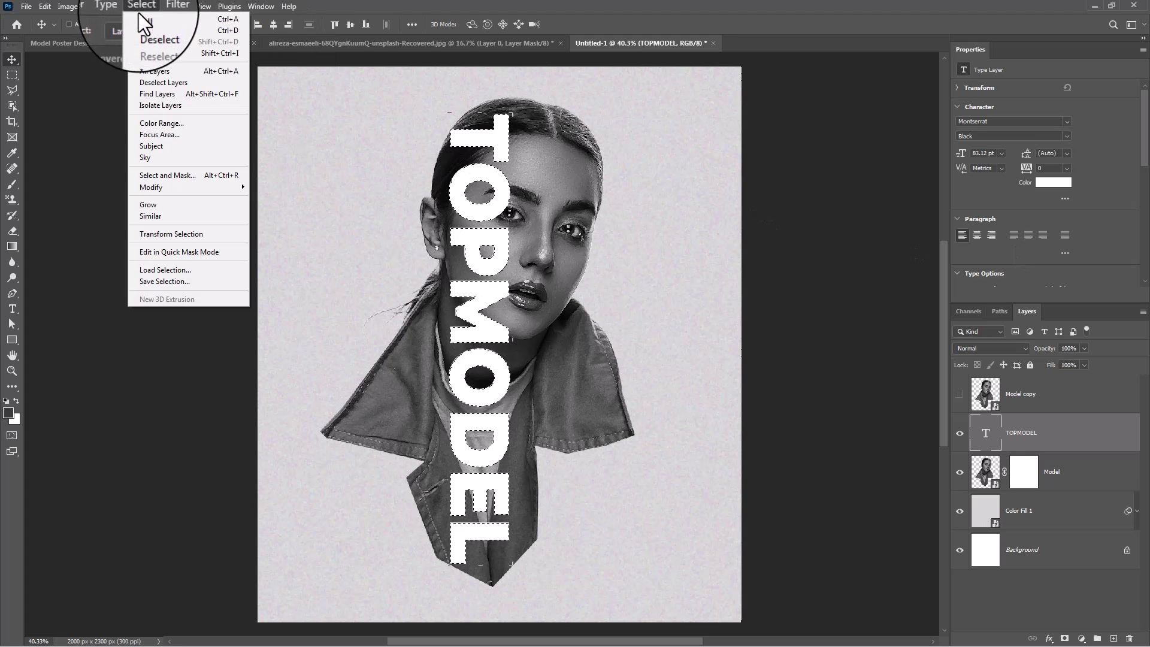
click(151, 53)
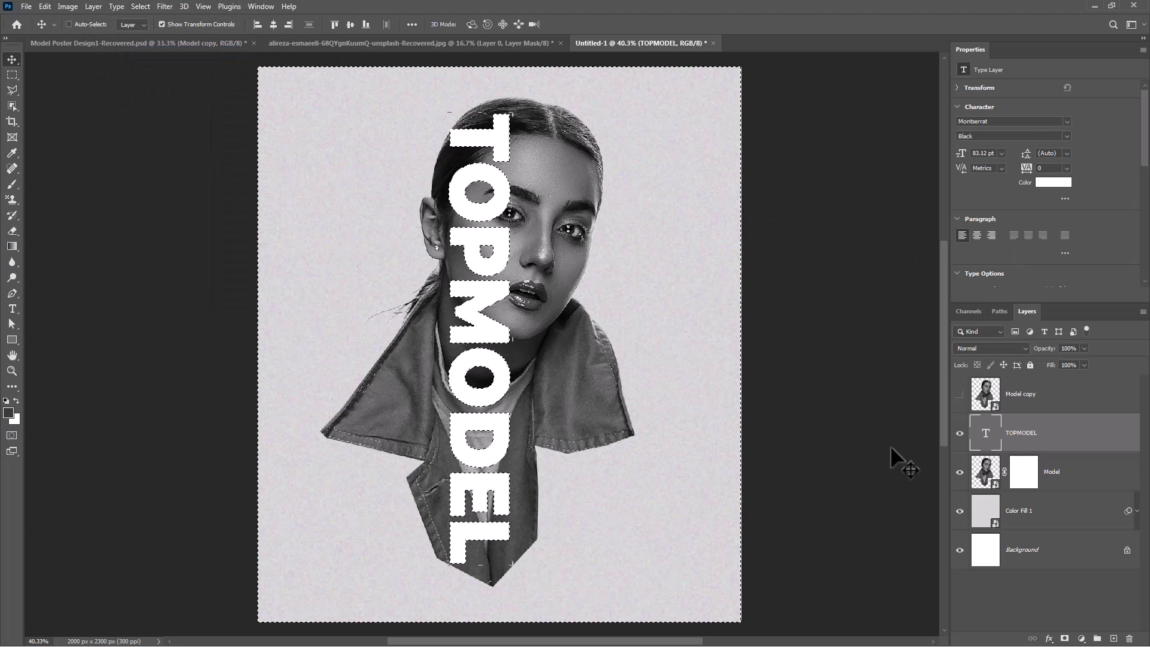
Step: Paint black on the Model layer's mask with a hard round brush to hide the portrait left of the letters, then deselect
click(1021, 477)
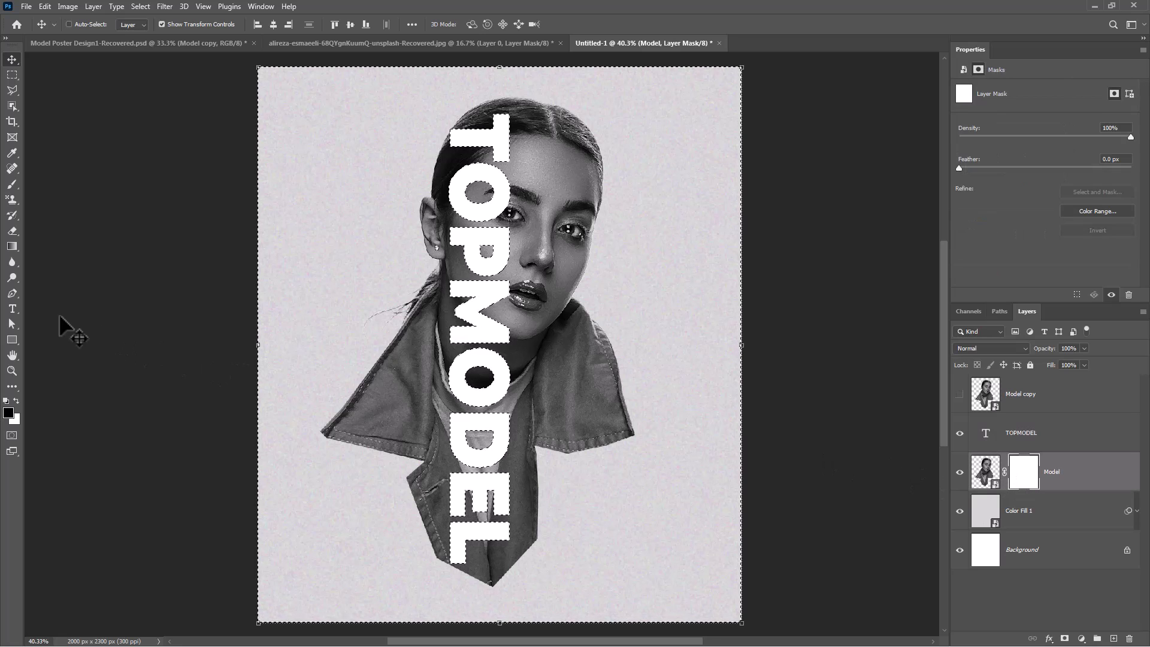
click(11, 184)
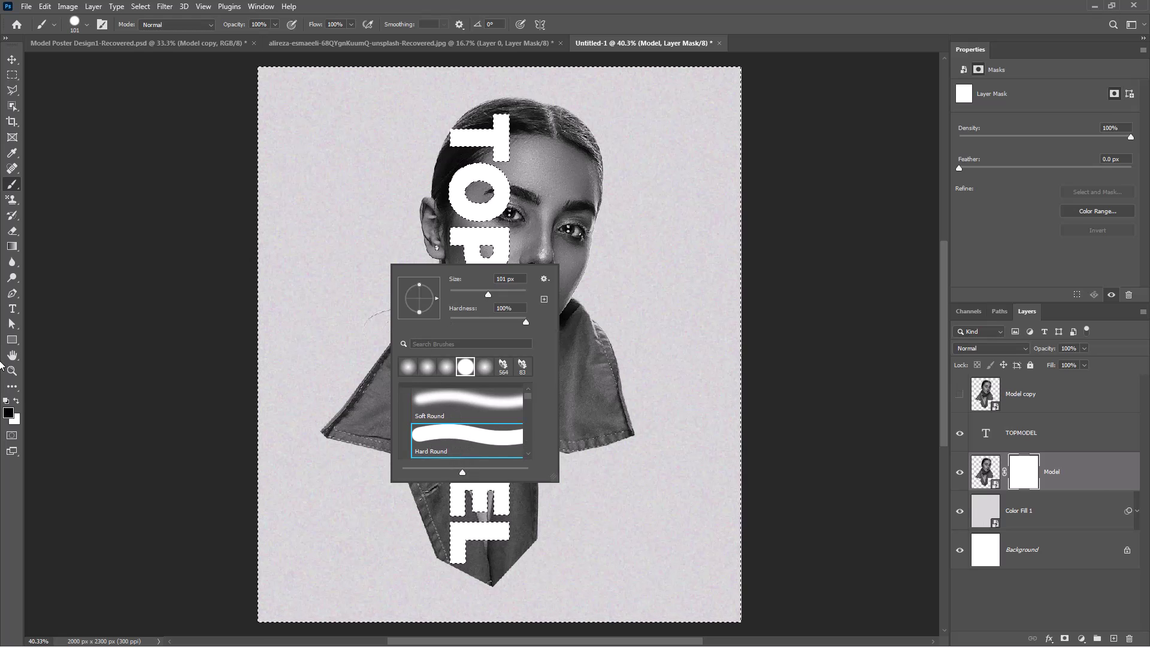
click(8, 412)
click(1054, 349)
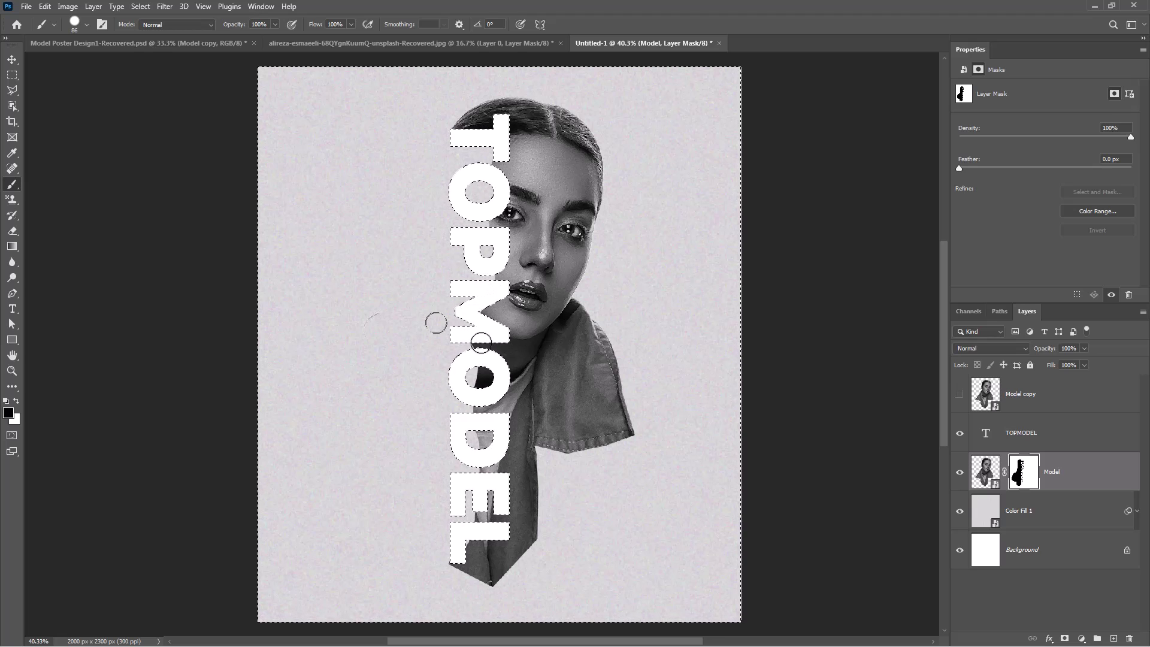
mouse_move(474, 382)
mouse_down()
mouse_move(470, 412)
mouse_move(487, 459)
mouse_move(475, 473)
mouse_move(477, 521)
mouse_up()
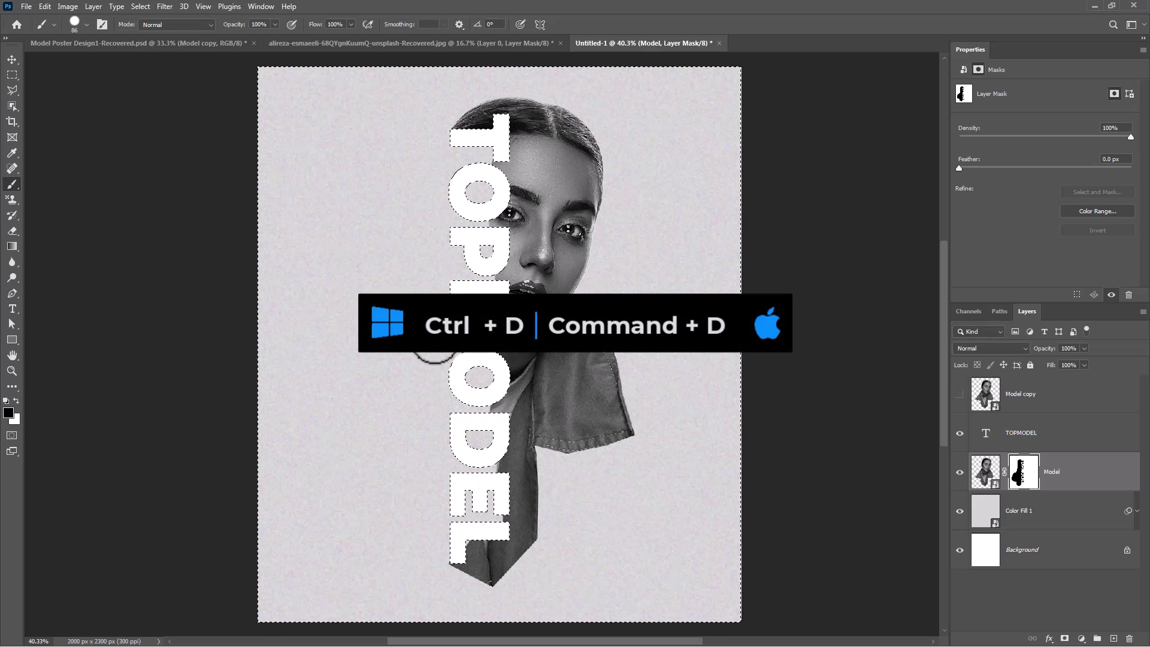
key(ctrl+d)
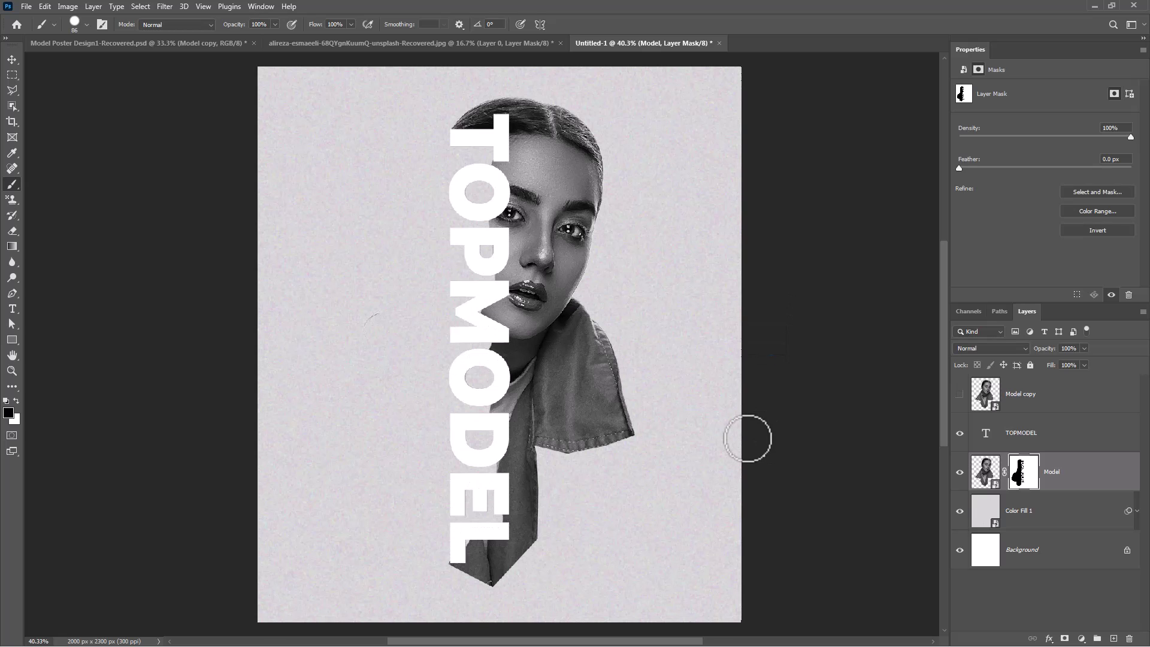
Step: Show the Model copy and clip it to the TOPMODEL text, leaving the text layer selected
click(959, 395)
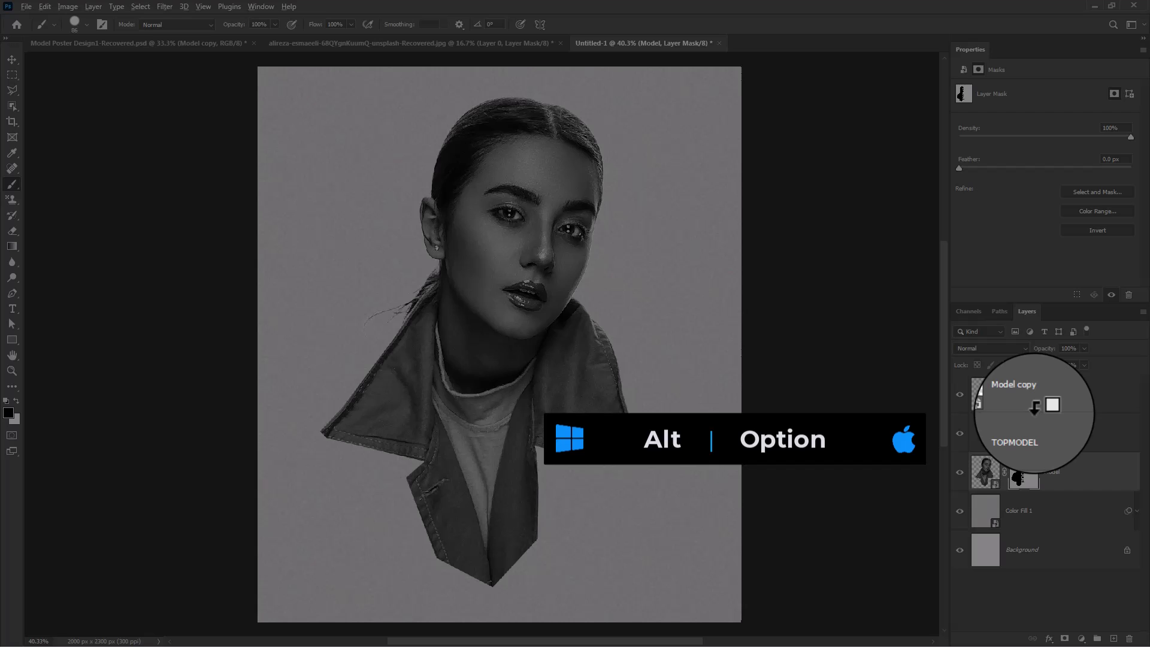
alt+click(1034, 412)
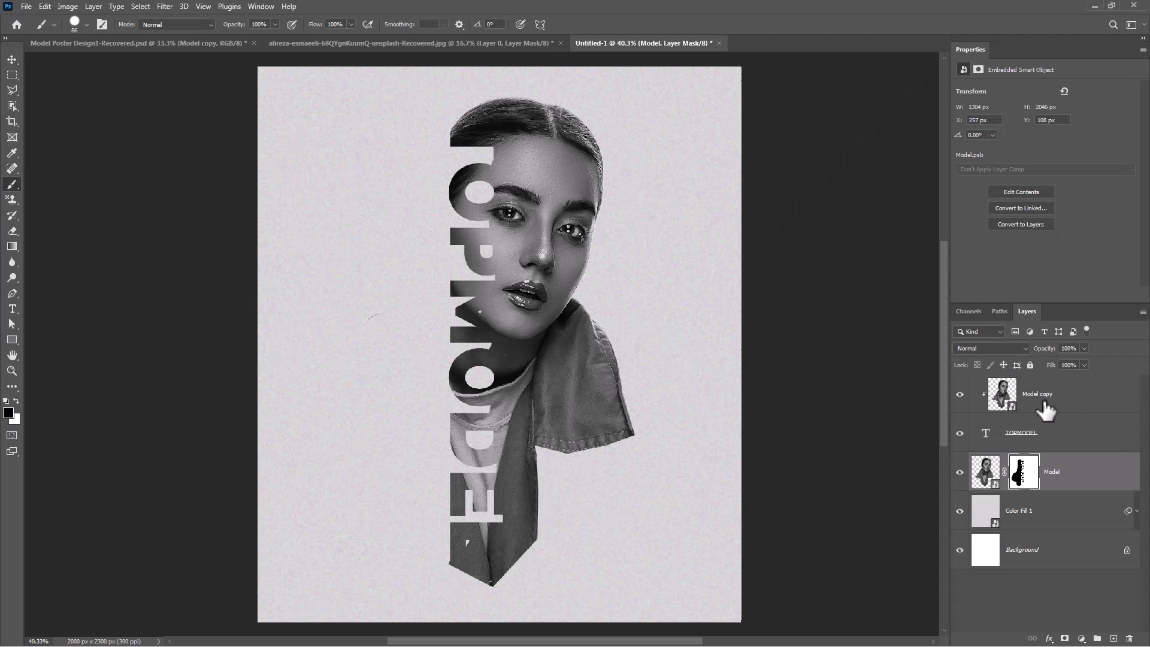
click(1105, 416)
click(1045, 442)
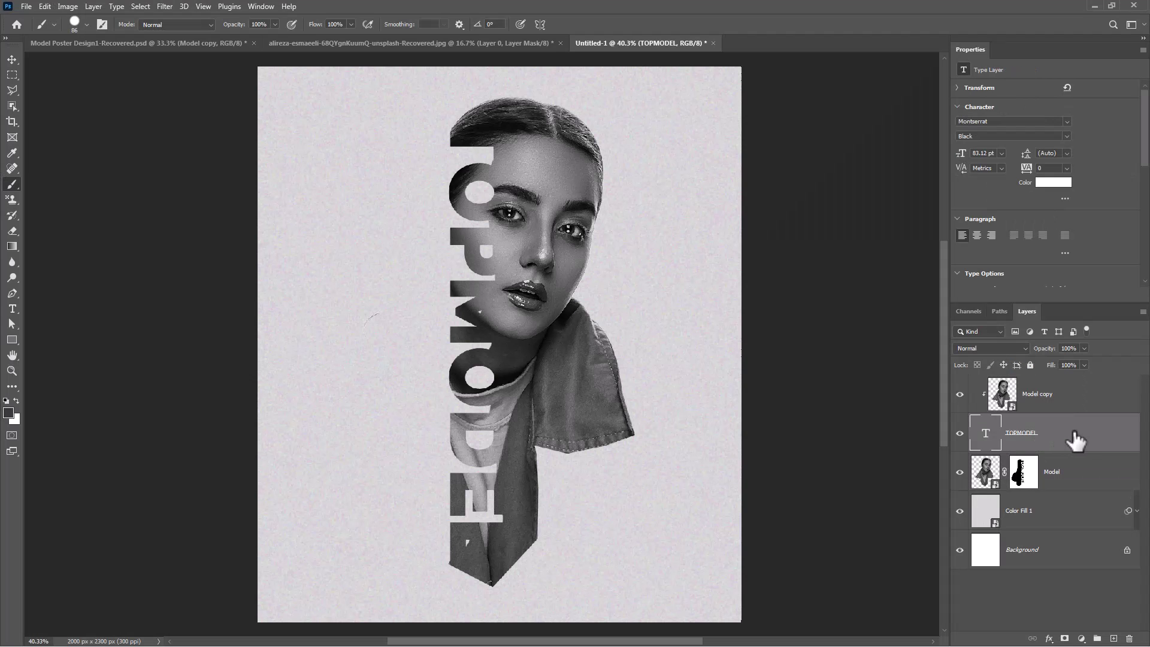
Step: Add a 1 px outside stroke in medium grey to the TOPMODEL text layer
right_click(1075, 442)
click(970, 98)
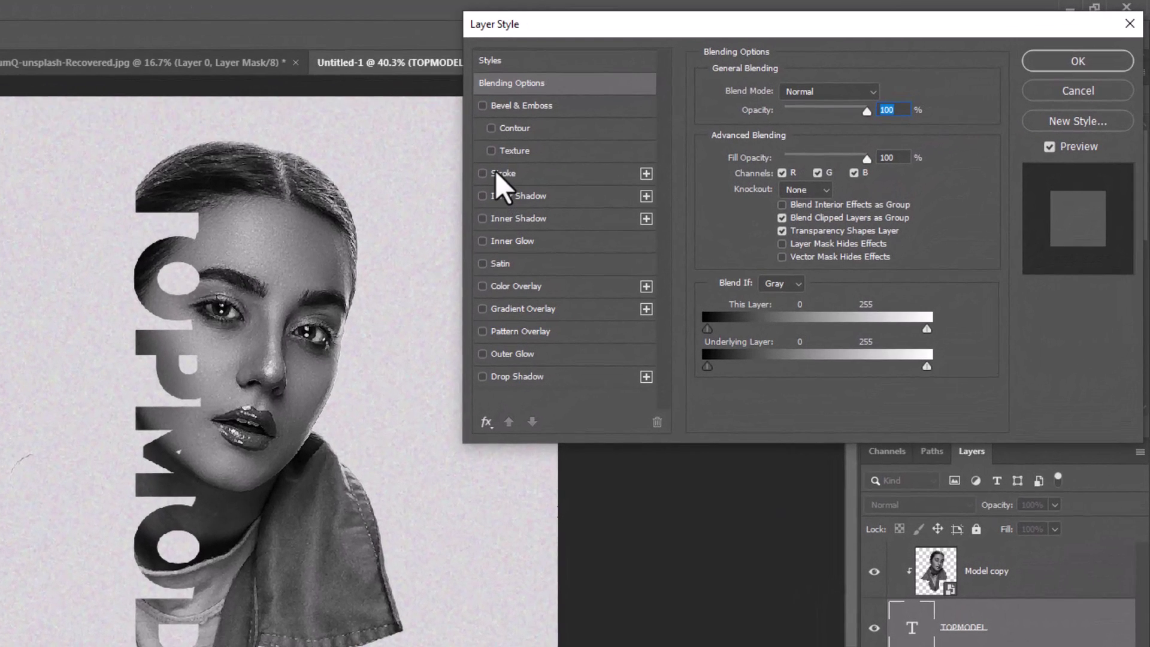
click(701, 118)
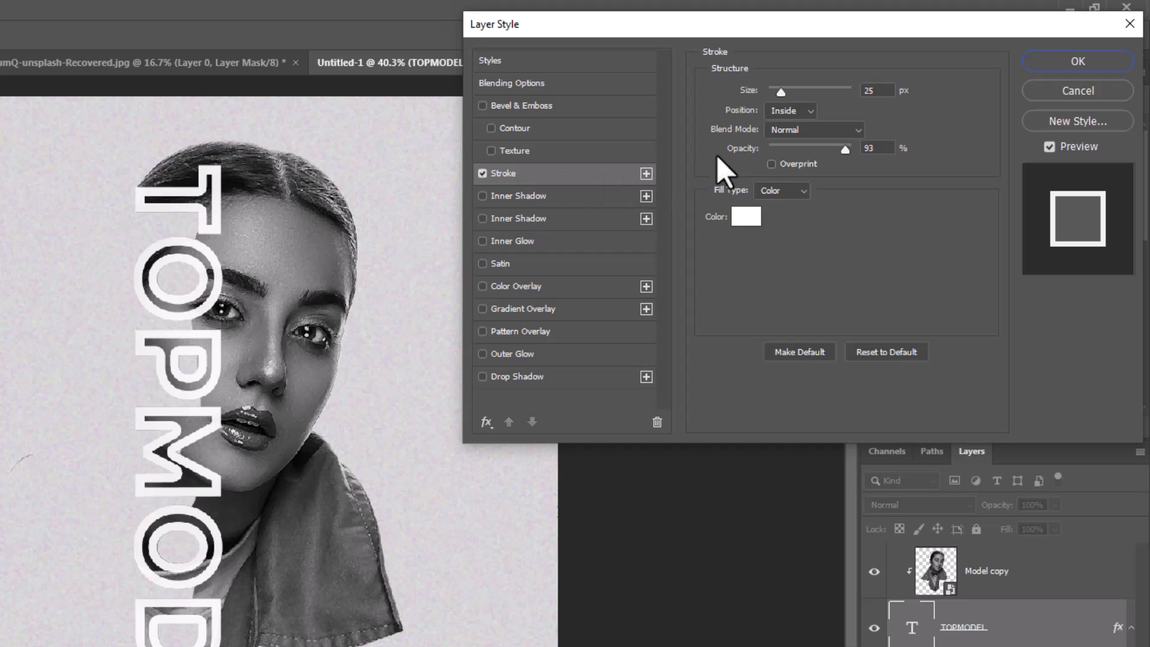
click(789, 110)
click(787, 127)
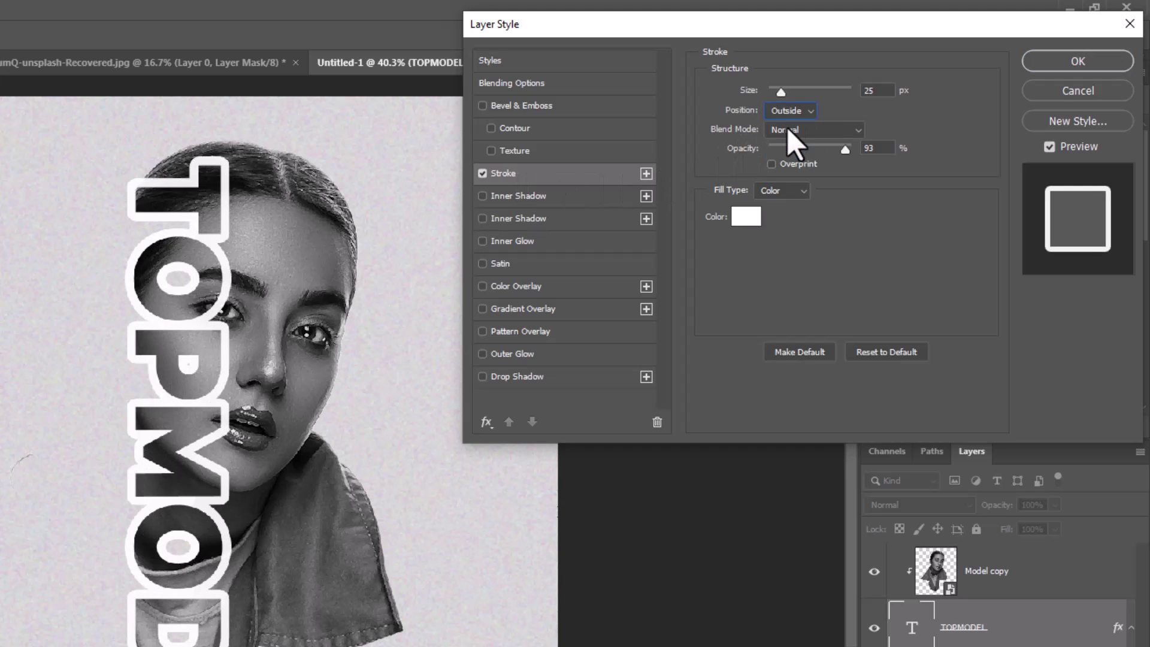
click(862, 93)
text(1)
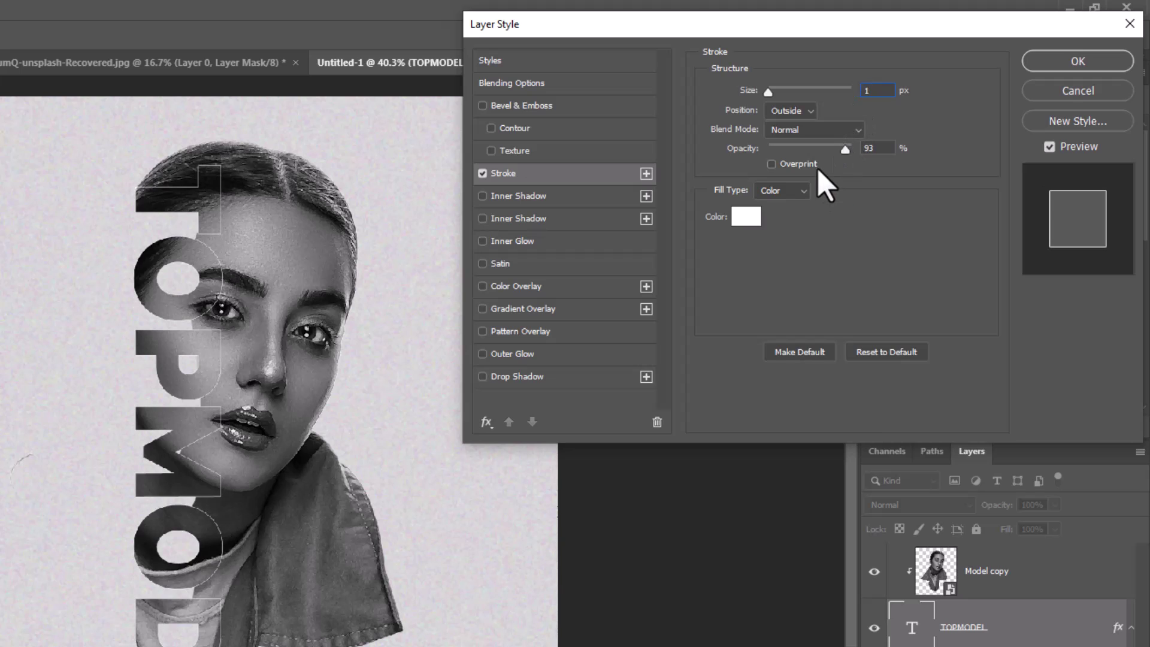
click(746, 216)
drag(648, 583, 617, 622)
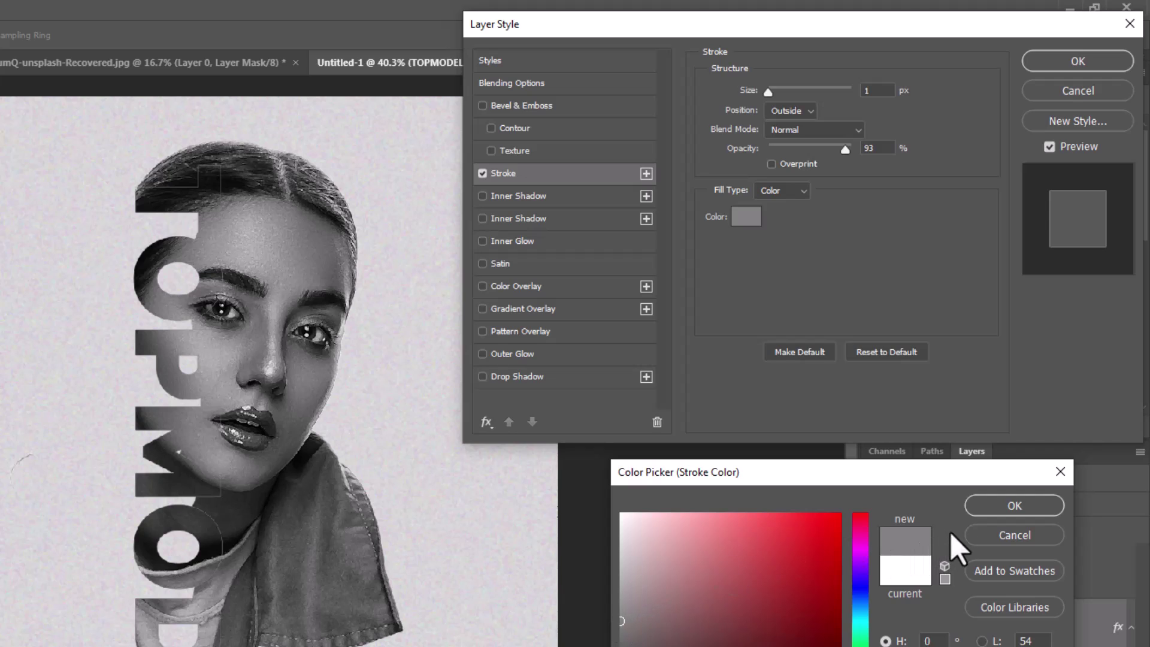
click(988, 504)
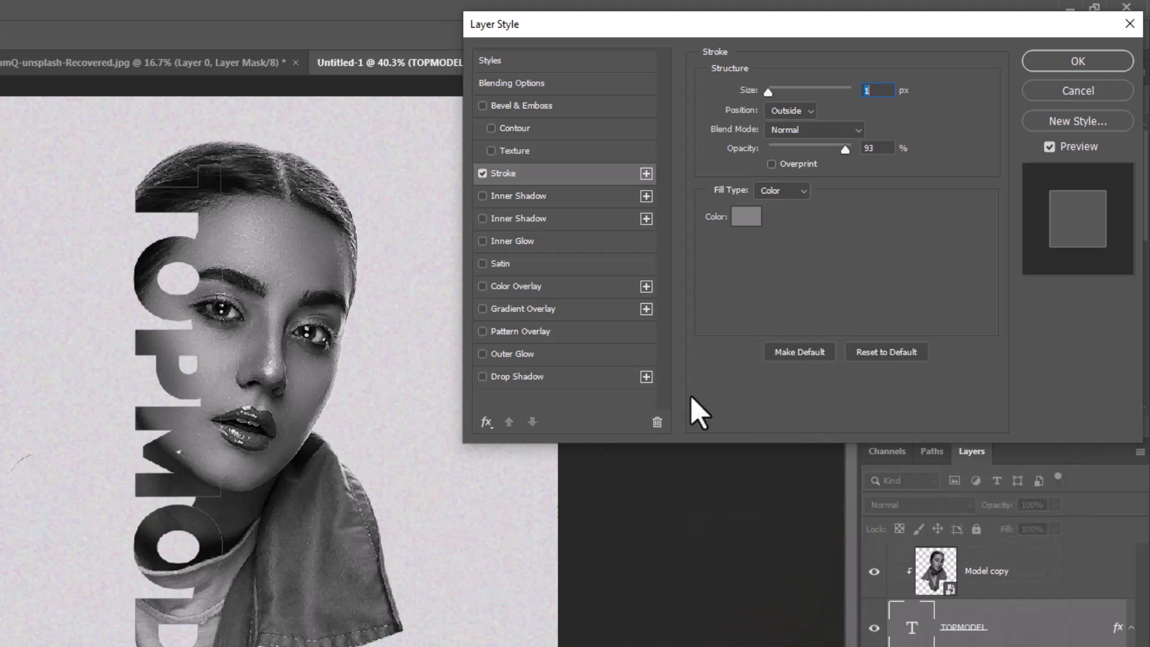
Step: Add a drop shadow with a size of 32 px to the TOPMODEL text and apply the layer style
click(532, 376)
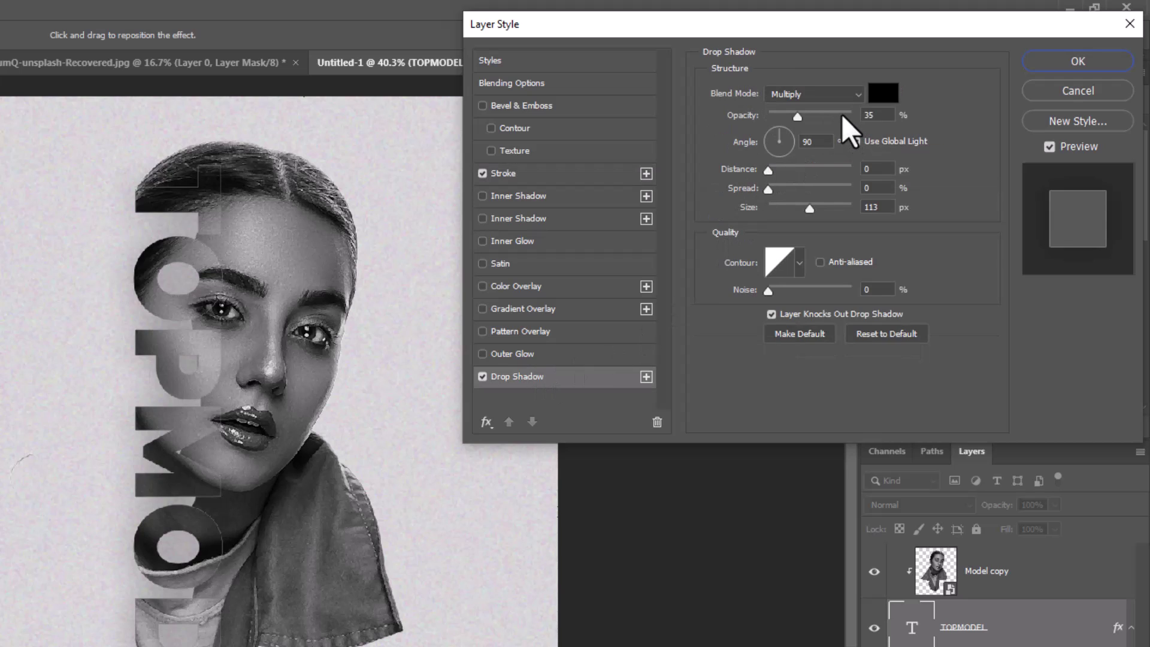
double_click(877, 207)
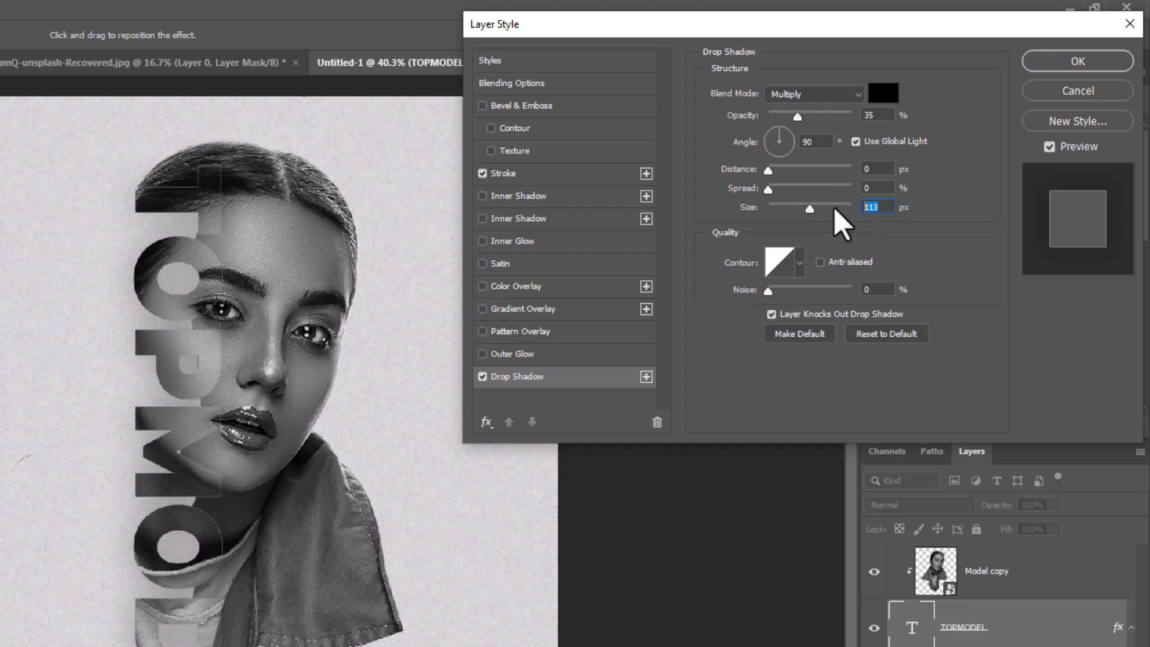
text(4)
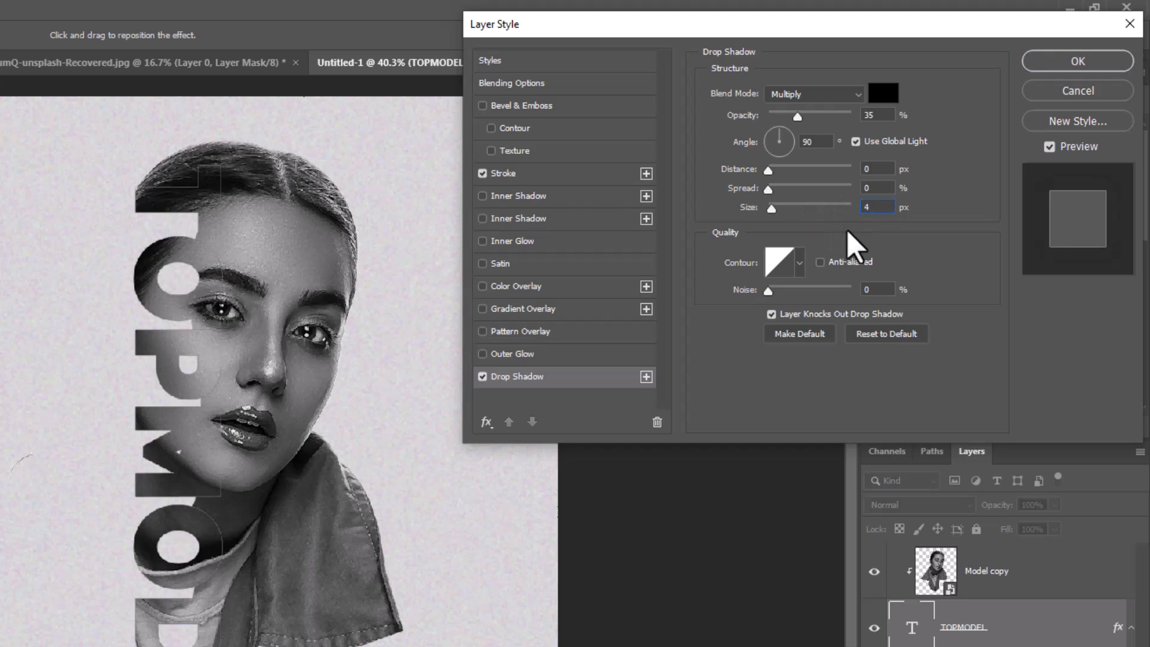
click(482, 377)
click(483, 376)
drag(772, 210, 785, 209)
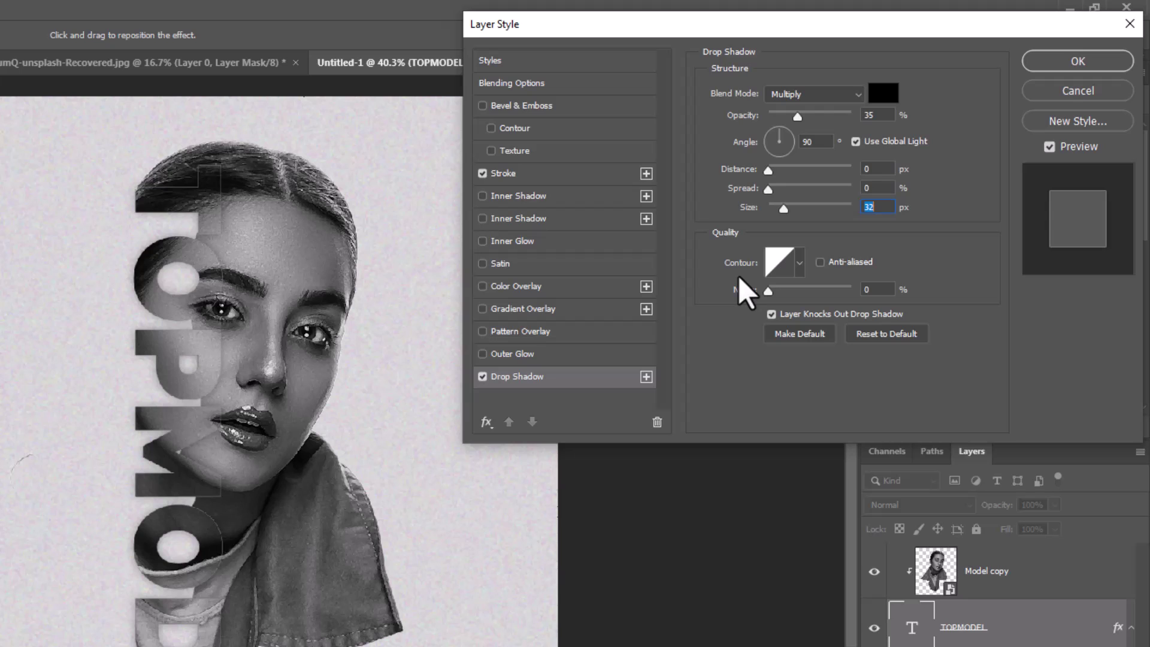
click(1069, 62)
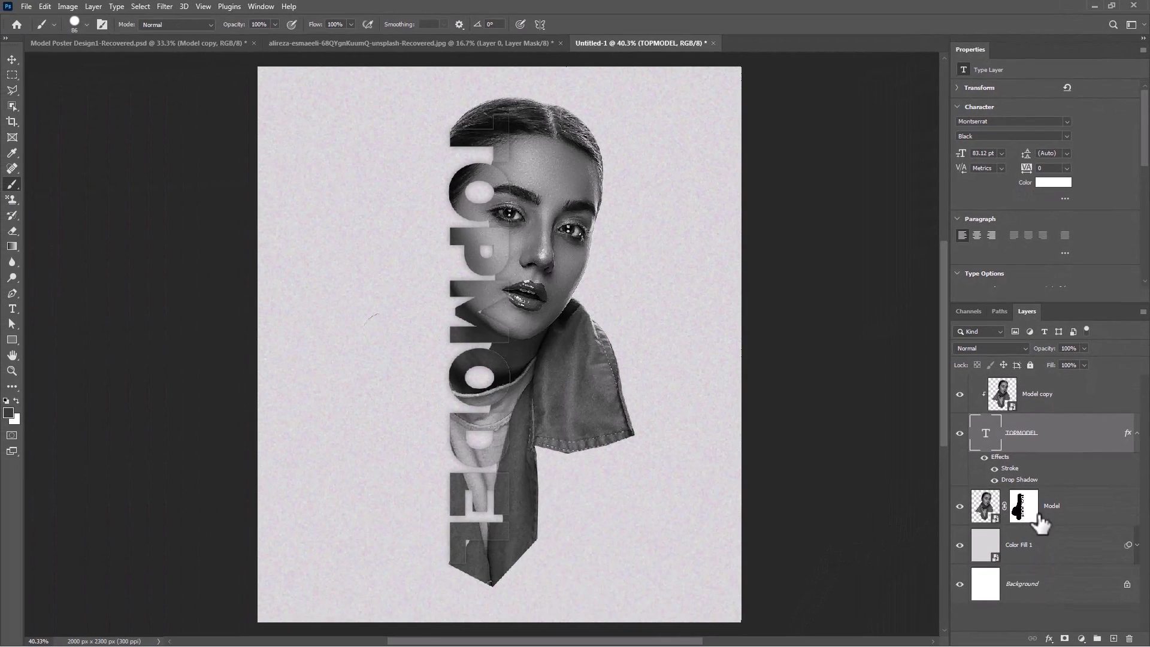
Step: Create a blank layer directly above the masked Model layer and clip it to that layer
click(1059, 508)
click(1113, 639)
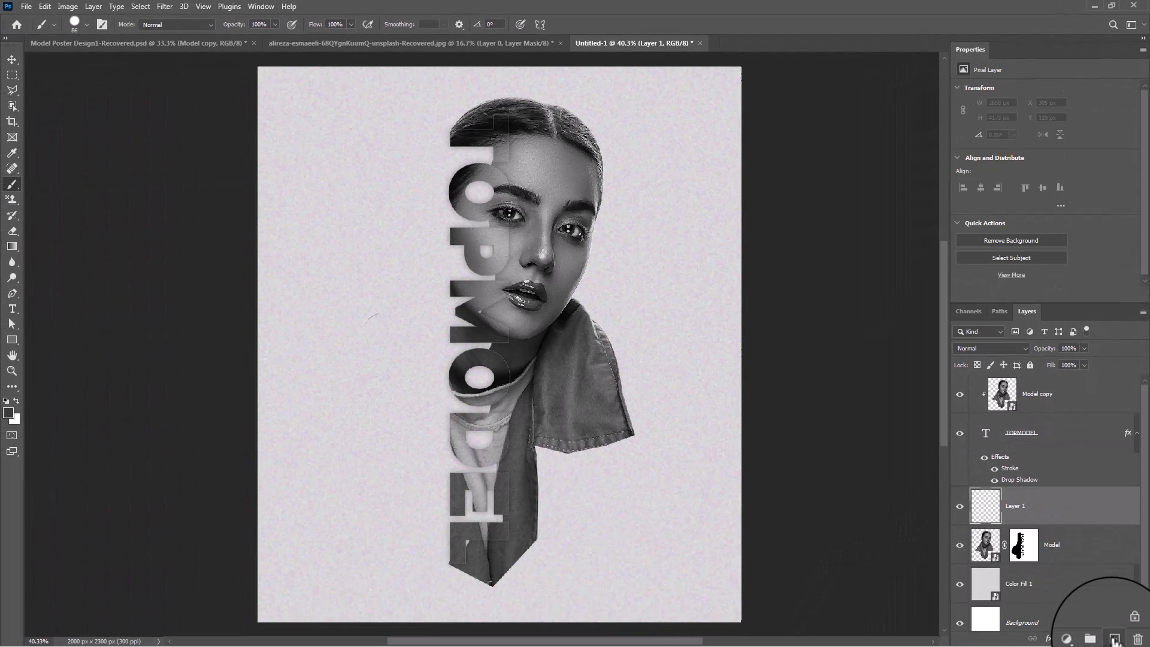
right_click(1060, 521)
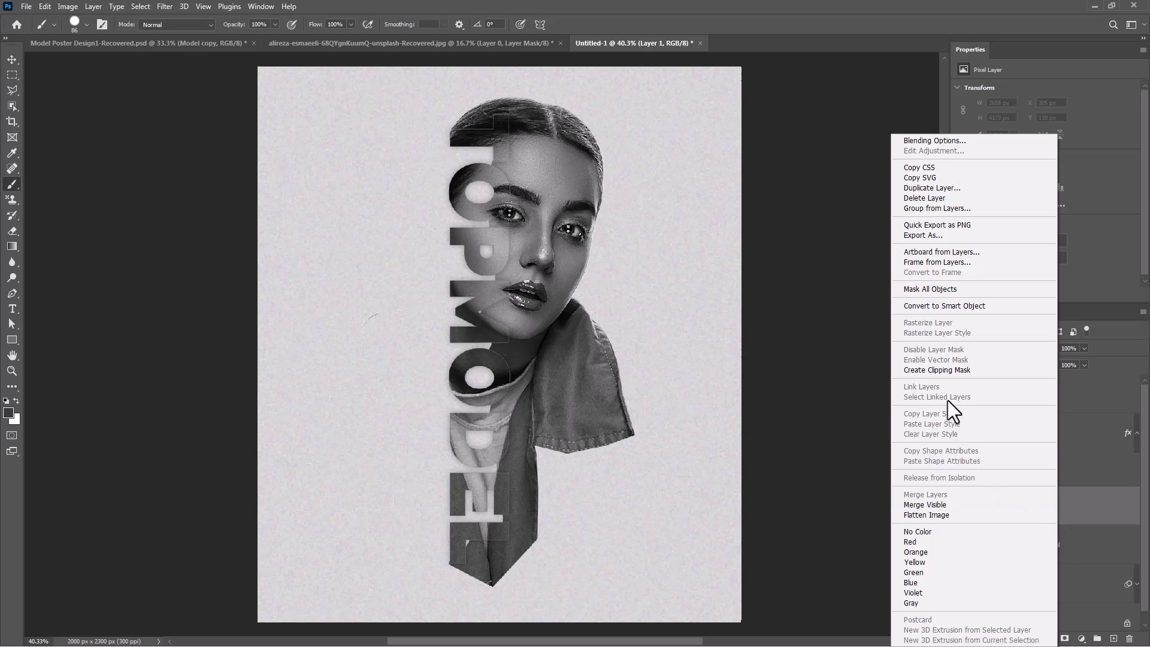
click(936, 371)
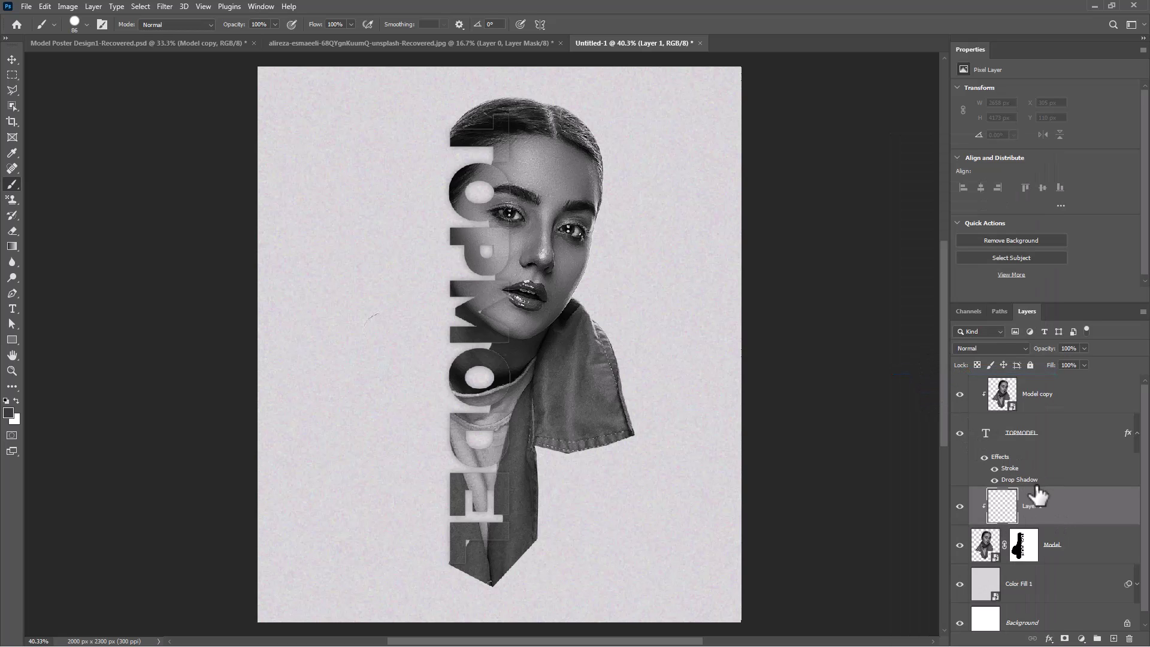
Step: Set the new clipped layer's blend mode to Overlay
key(v)
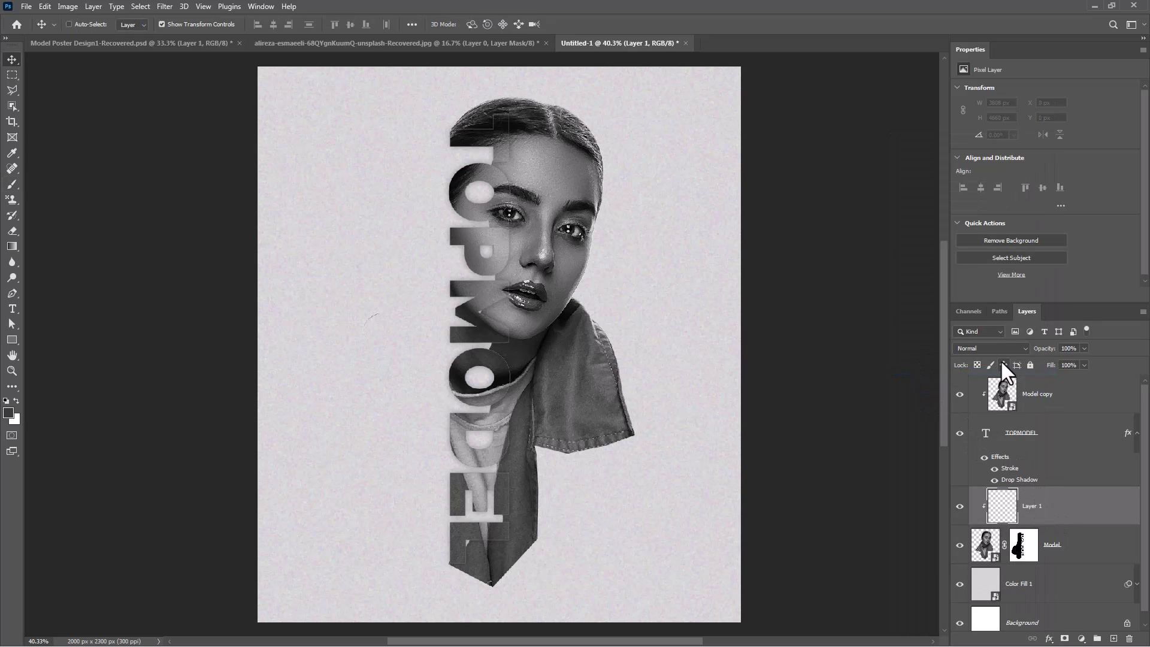
click(992, 348)
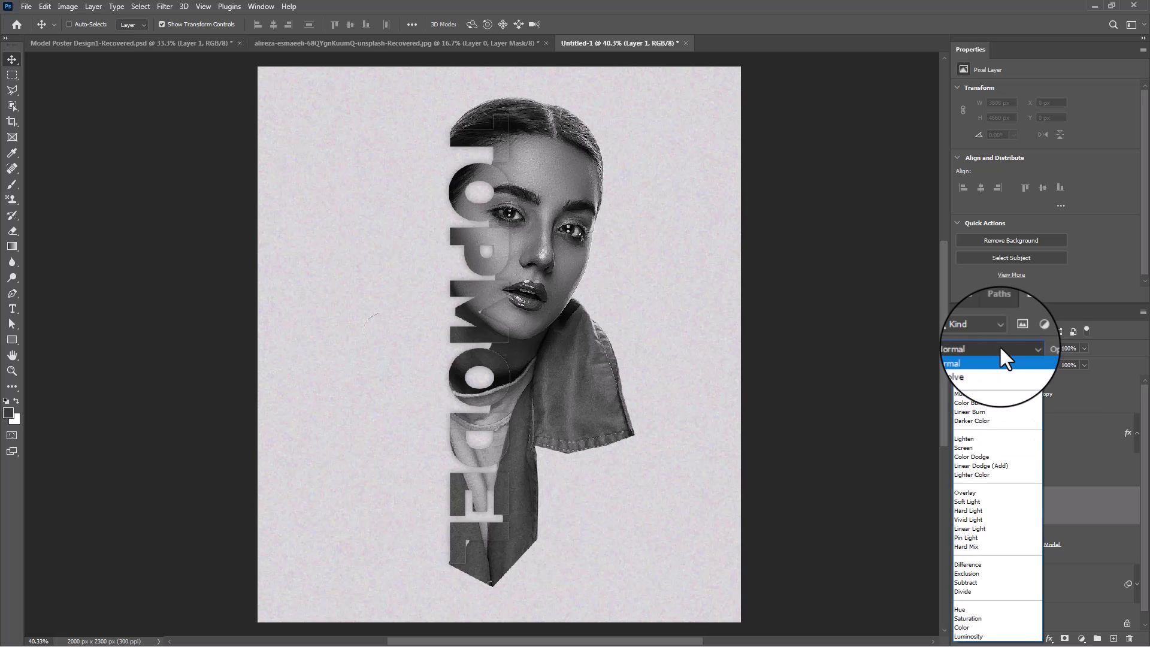
click(967, 492)
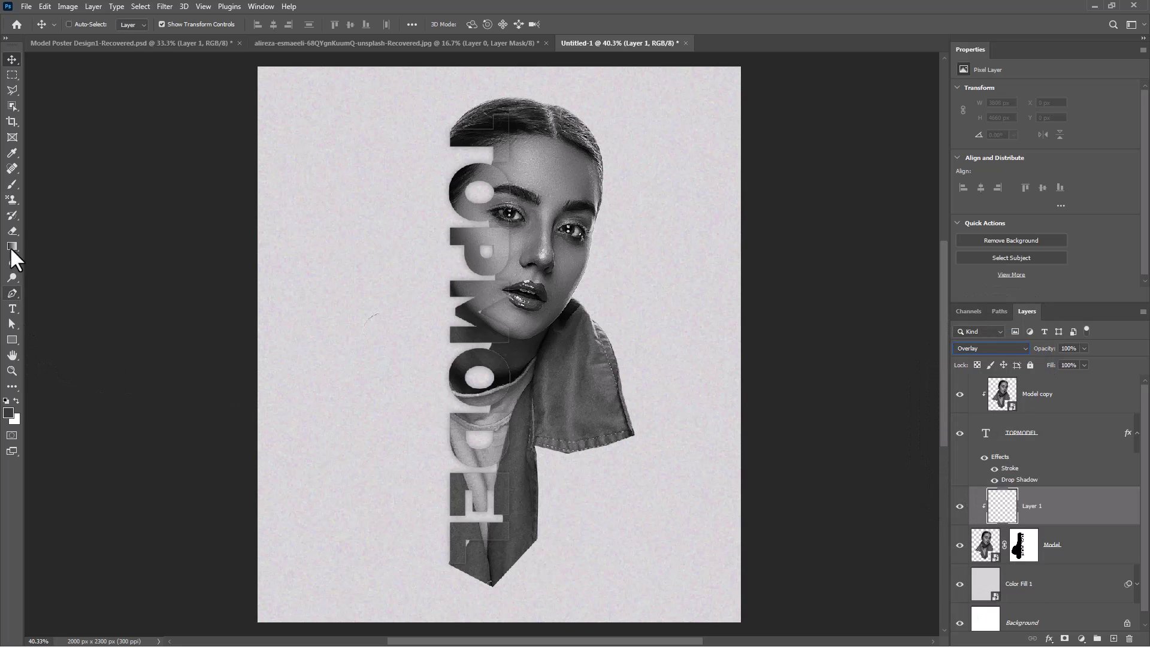
Step: Paint the model's upper lip pure red (#ff0000) on the Overlay layer with a Soft Round brush at 0% hardness
click(12, 185)
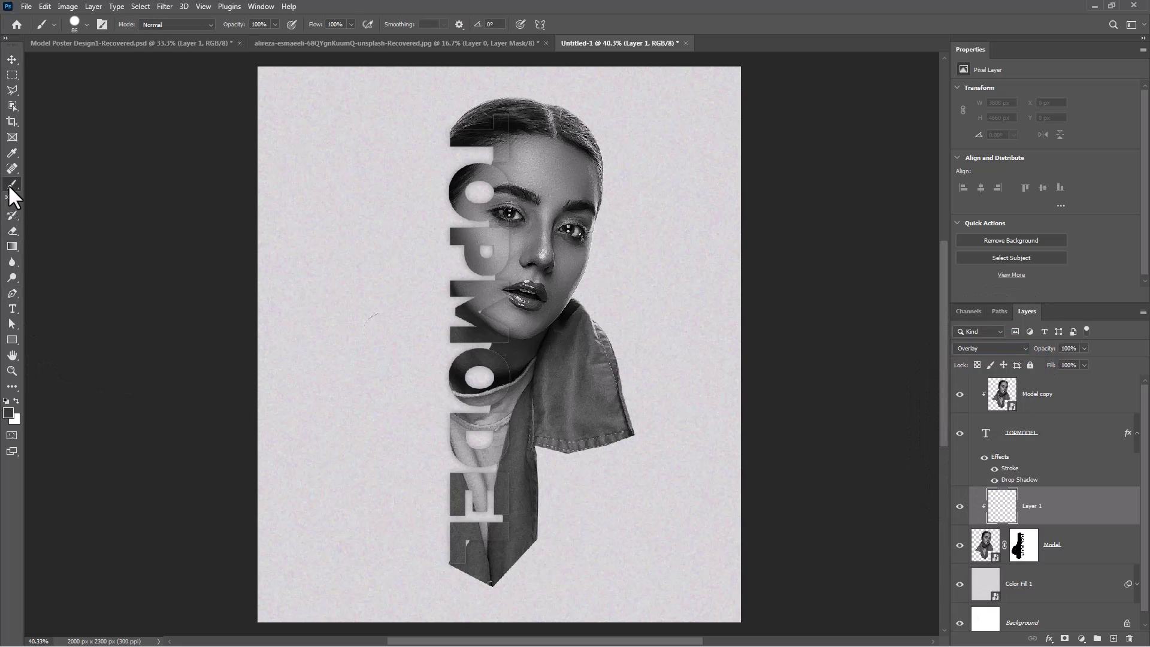
click(9, 413)
drag(893, 436, 949, 342)
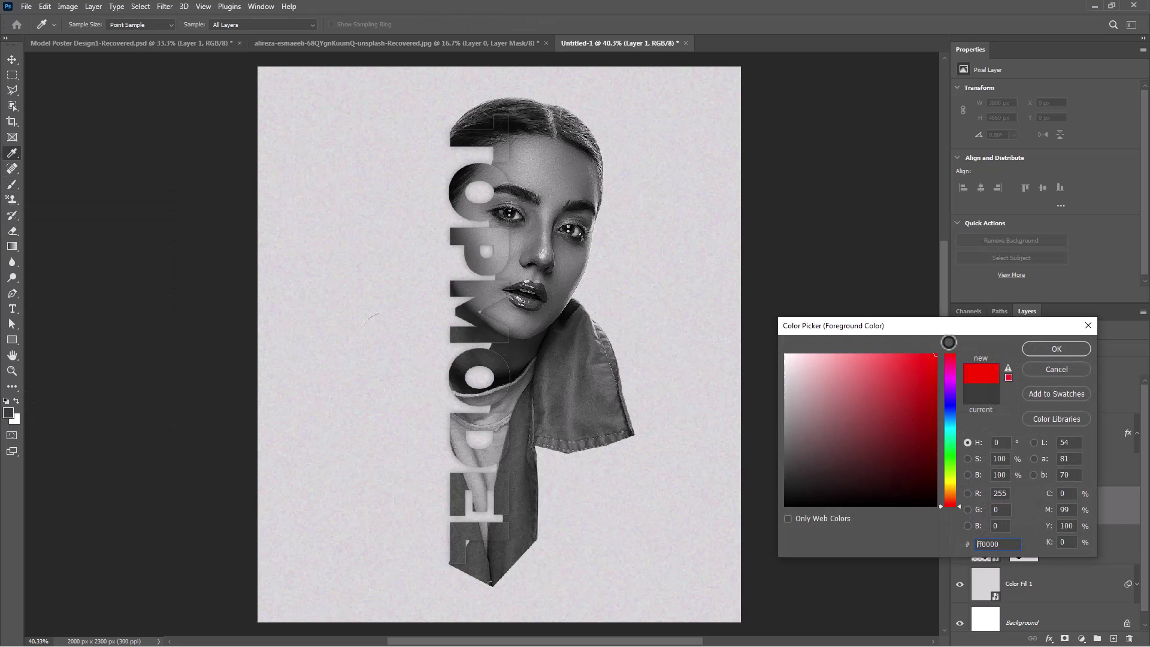
click(1044, 352)
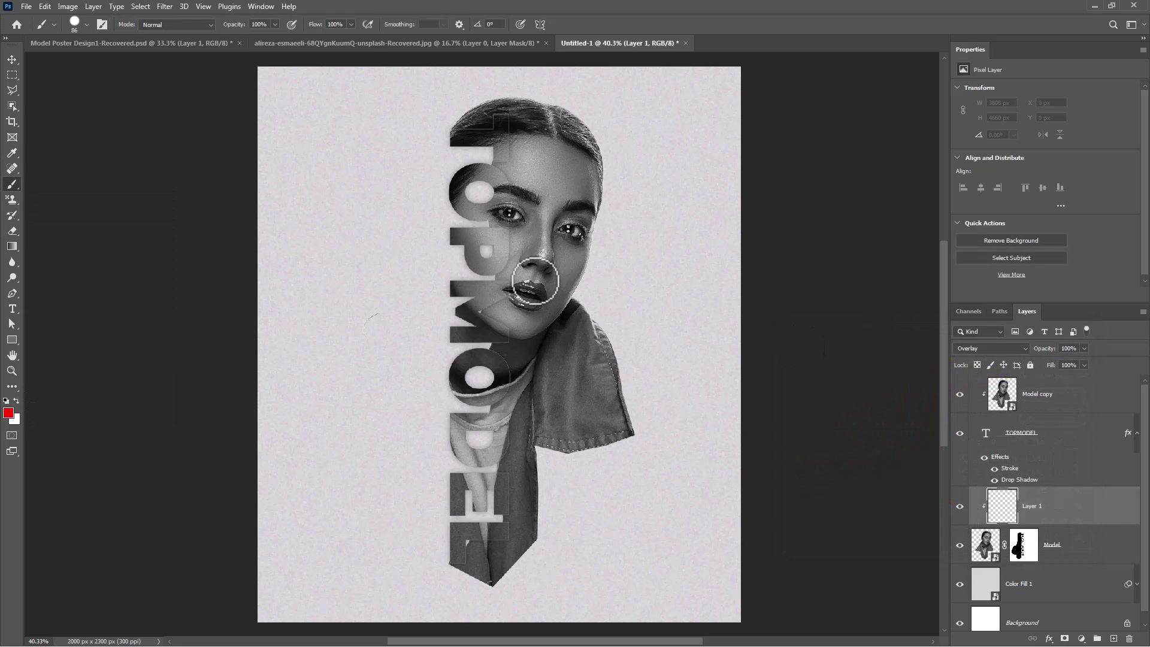
scroll(535, 282, up, 5)
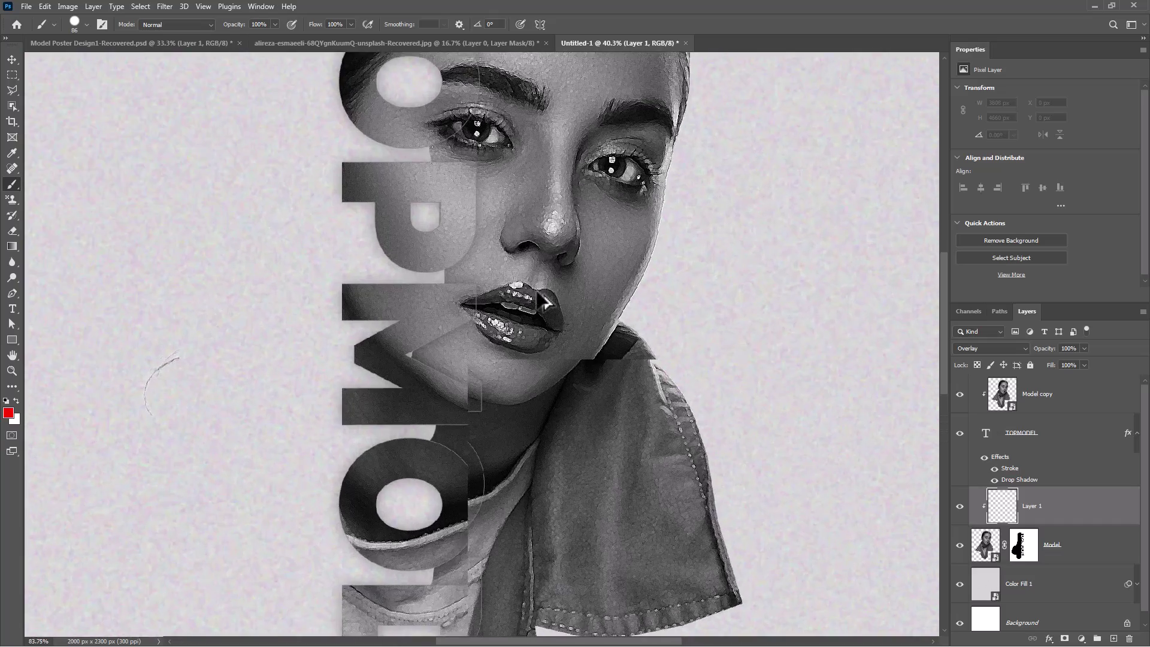
scroll(537, 292, up, 4)
scroll(534, 293, down, 1)
drag(516, 310, 480, 308)
right_click(478, 307)
click(530, 442)
key(Return)
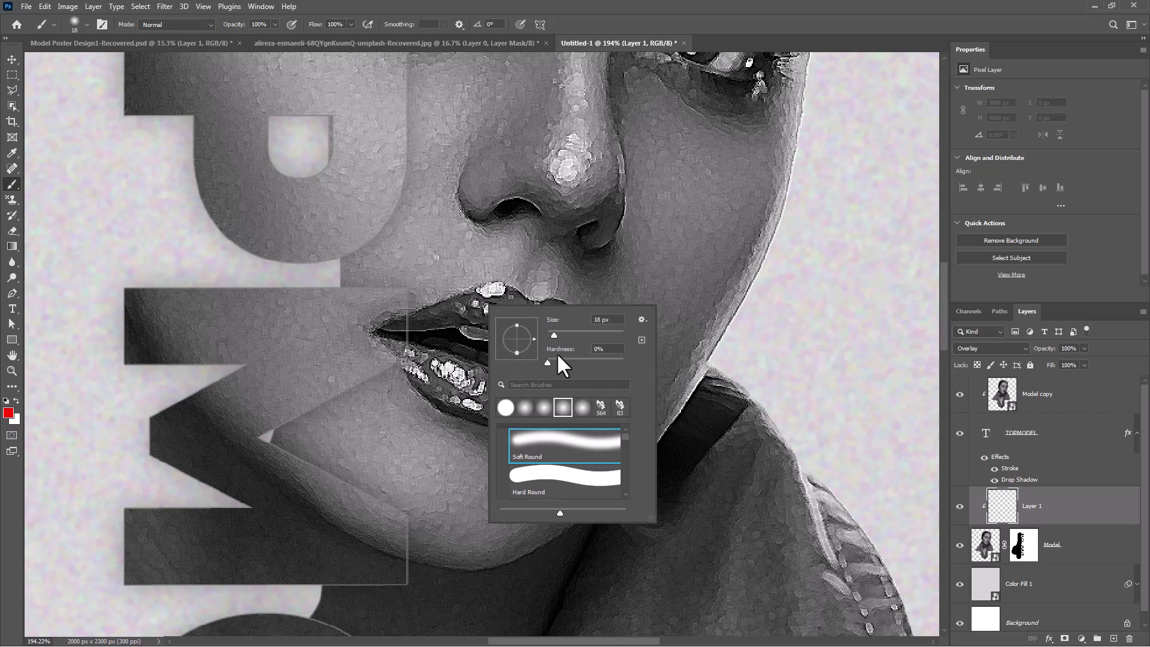
mouse_move(476, 309)
mouse_down()
mouse_move(558, 310)
mouse_move(577, 362)
mouse_move(542, 336)
mouse_move(579, 379)
mouse_move(518, 319)
mouse_move(473, 316)
mouse_up()
mouse_move(472, 316)
mouse_down()
mouse_move(482, 289)
mouse_move(414, 324)
mouse_up()
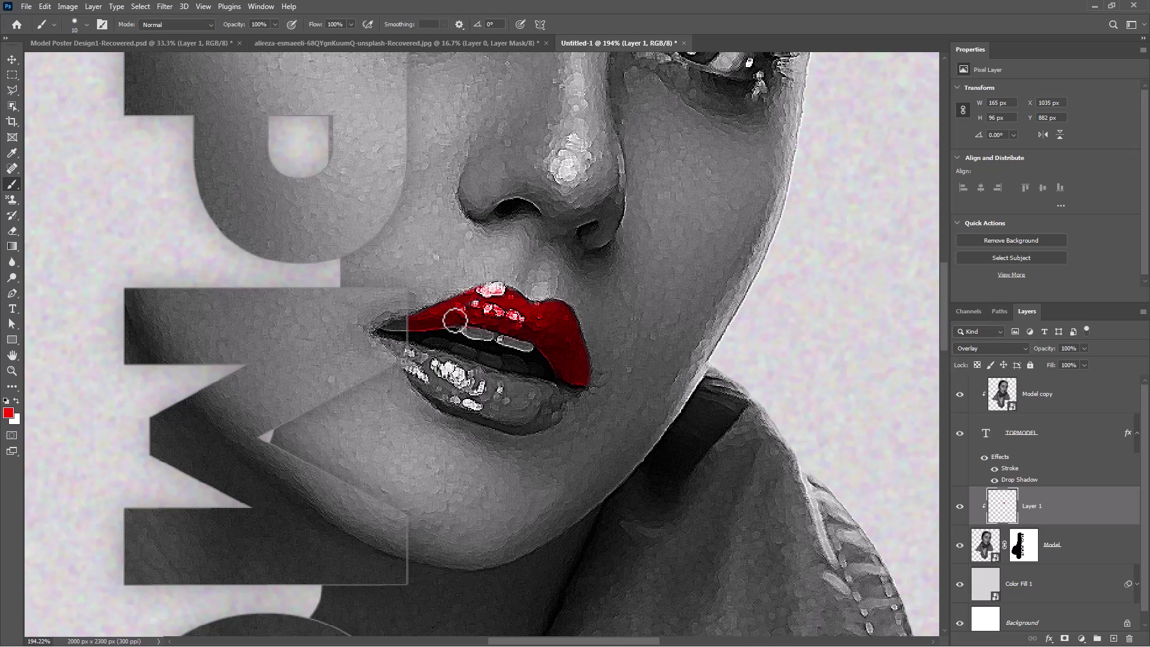
Step: Enlarge the brush slightly and paint the model's lower lip in the same red
key(bracketright)
mouse_move(569, 383)
mouse_down()
mouse_move(530, 420)
mouse_move(440, 398)
mouse_move(425, 358)
mouse_move(499, 383)
mouse_move(475, 393)
mouse_move(548, 397)
mouse_move(482, 376)
mouse_move(506, 405)
mouse_up()
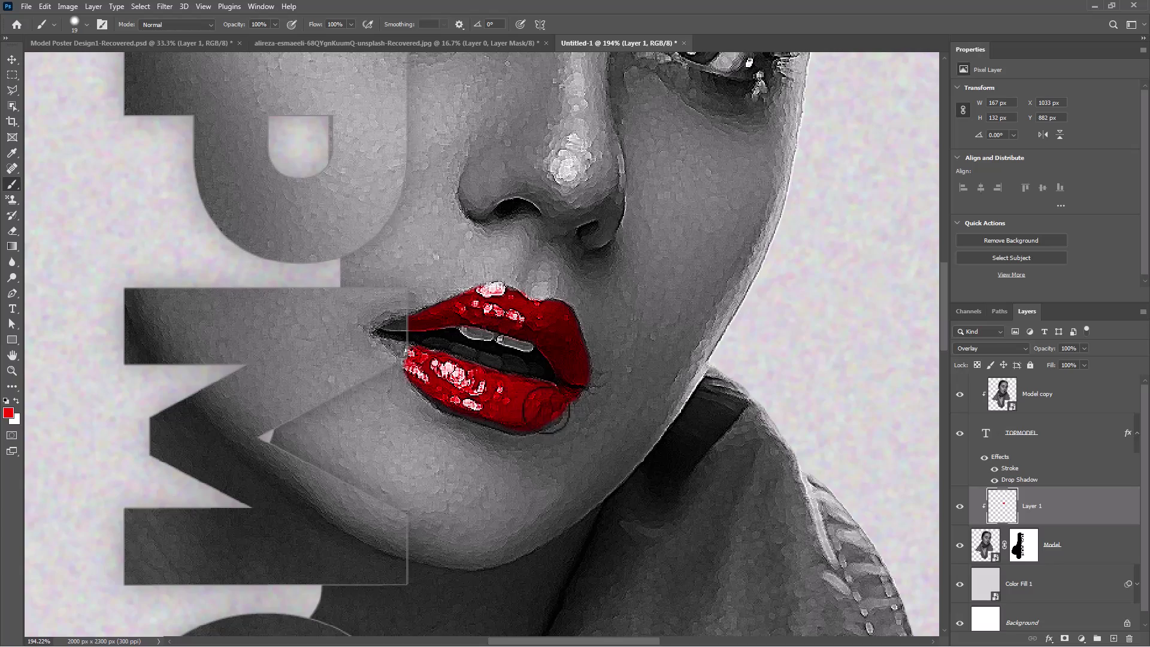
scroll(515, 417, down, 6)
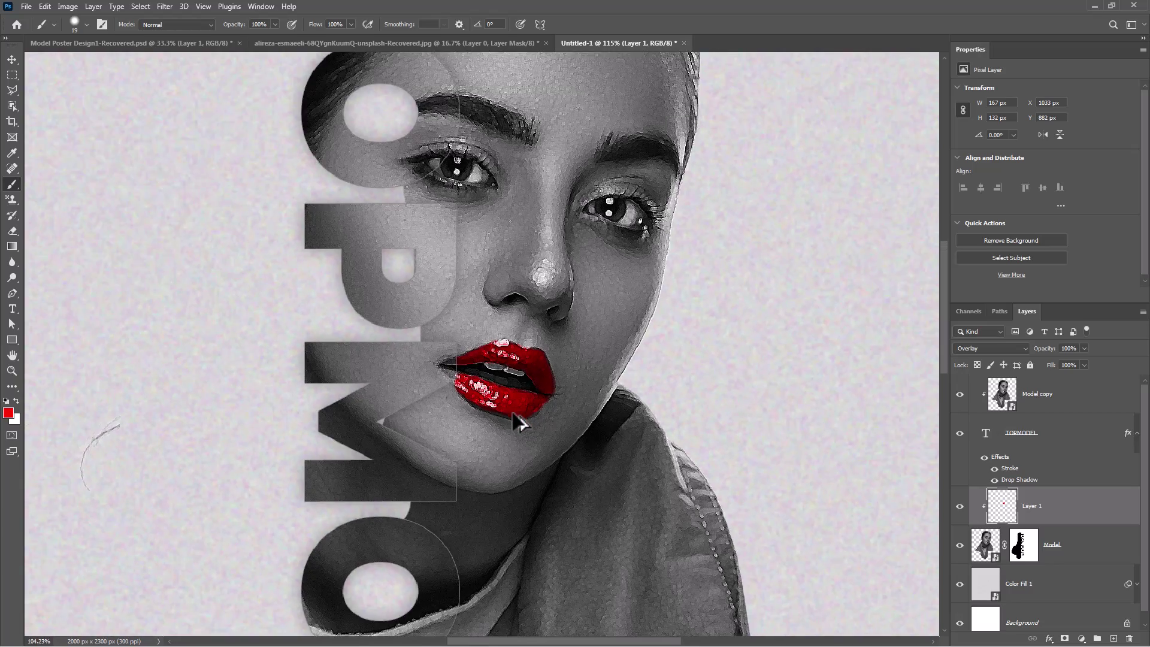
scroll(517, 421, down, 4)
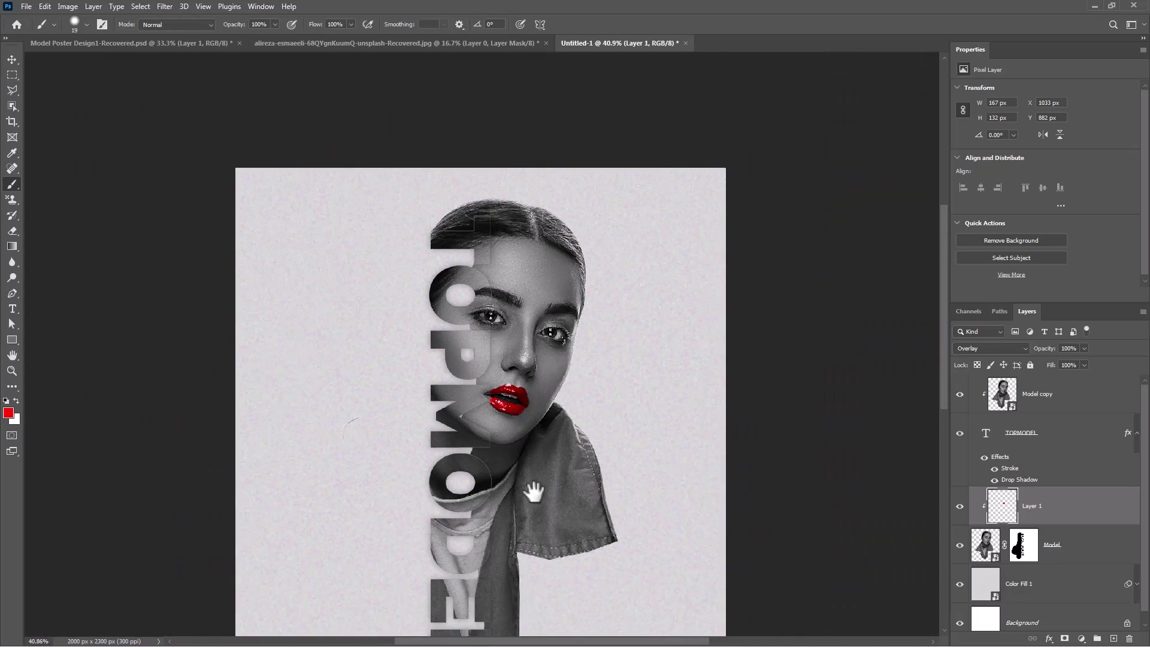
mouse_move(536, 383)
mouse_down()
mouse_move(534, 403)
mouse_move(548, 390)
mouse_up()
Step: Group all layers from Model copy down to Model and name the group Model
click(1043, 402)
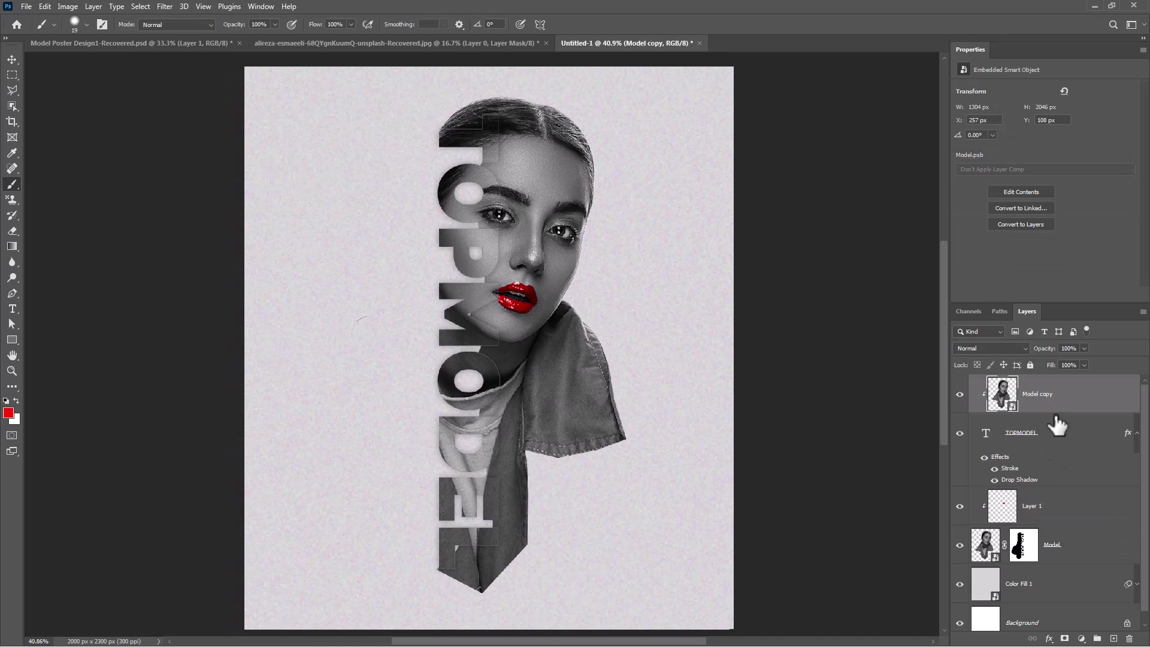
shift+click(1060, 545)
key(ctrl+g)
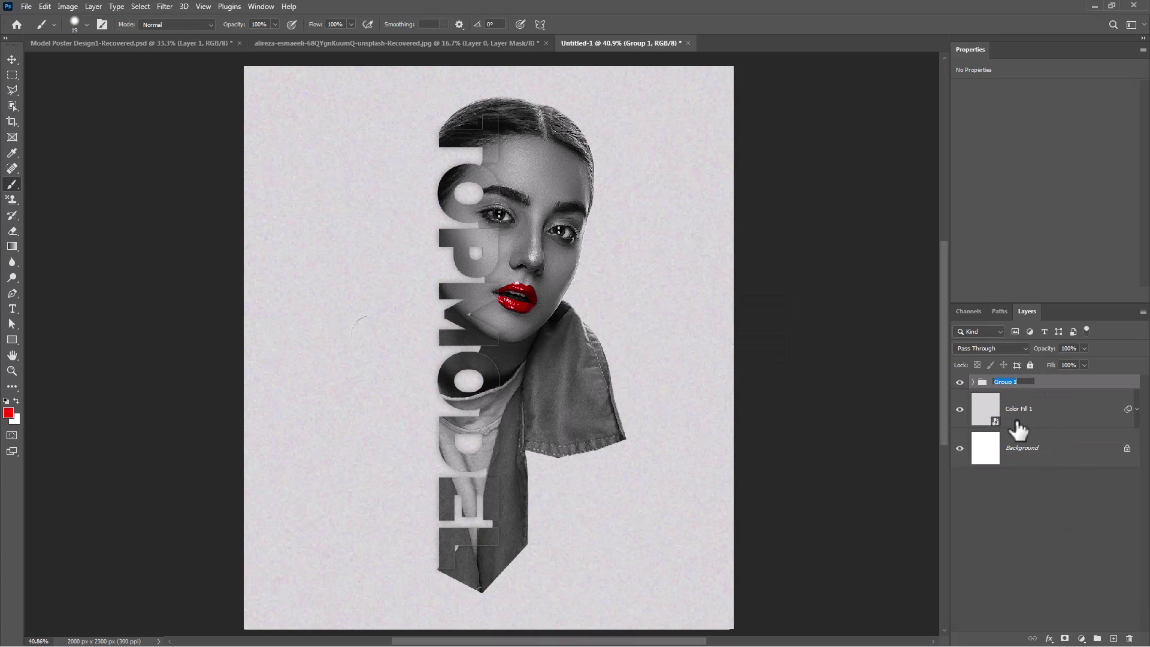
key(Return)
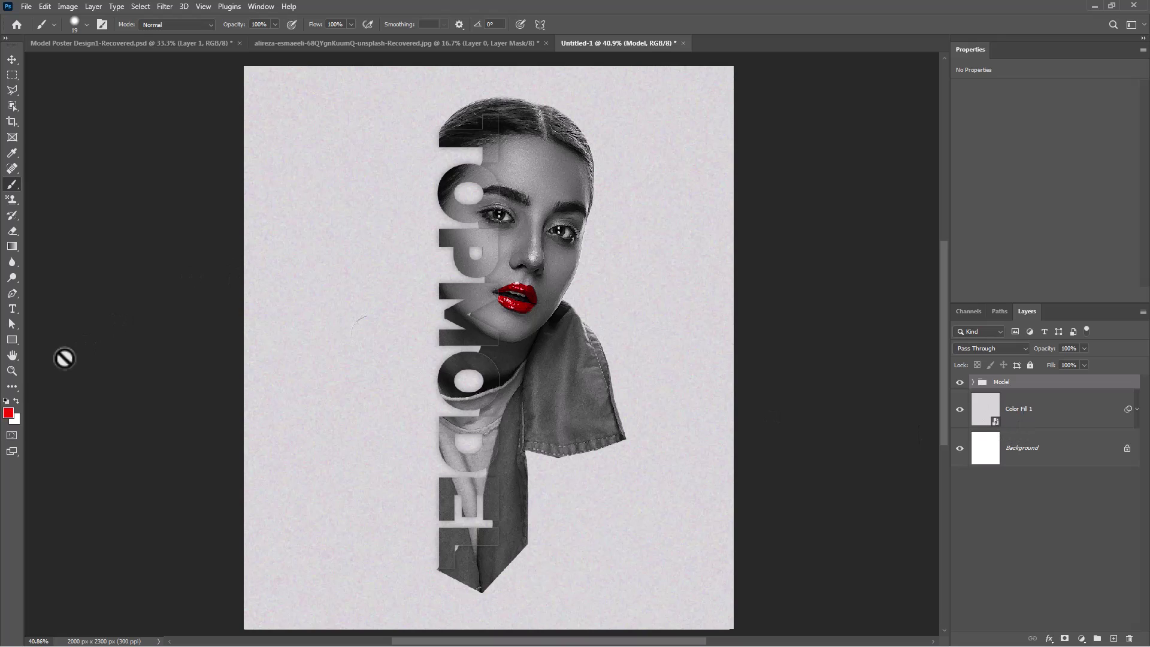
Step: Draw a rectangle of about 336 × 130 px filled with red #d71818 over the eye farther from the TOPMODEL text
drag(7, 337, 39, 336)
click(134, 24)
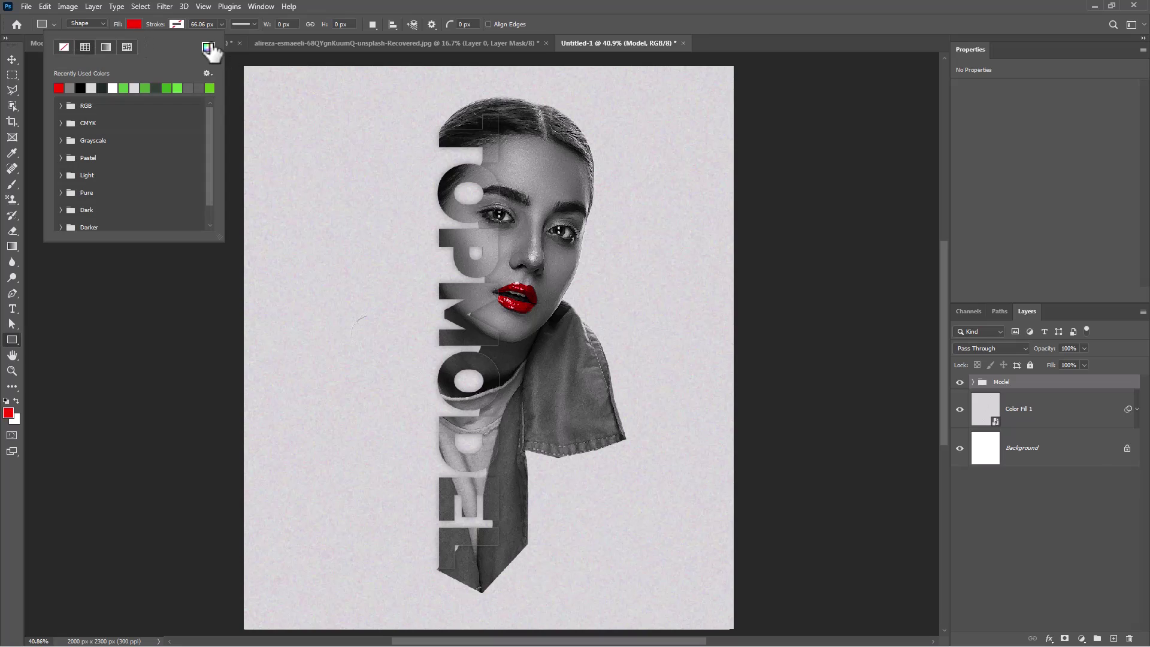
click(208, 47)
drag(913, 384, 925, 381)
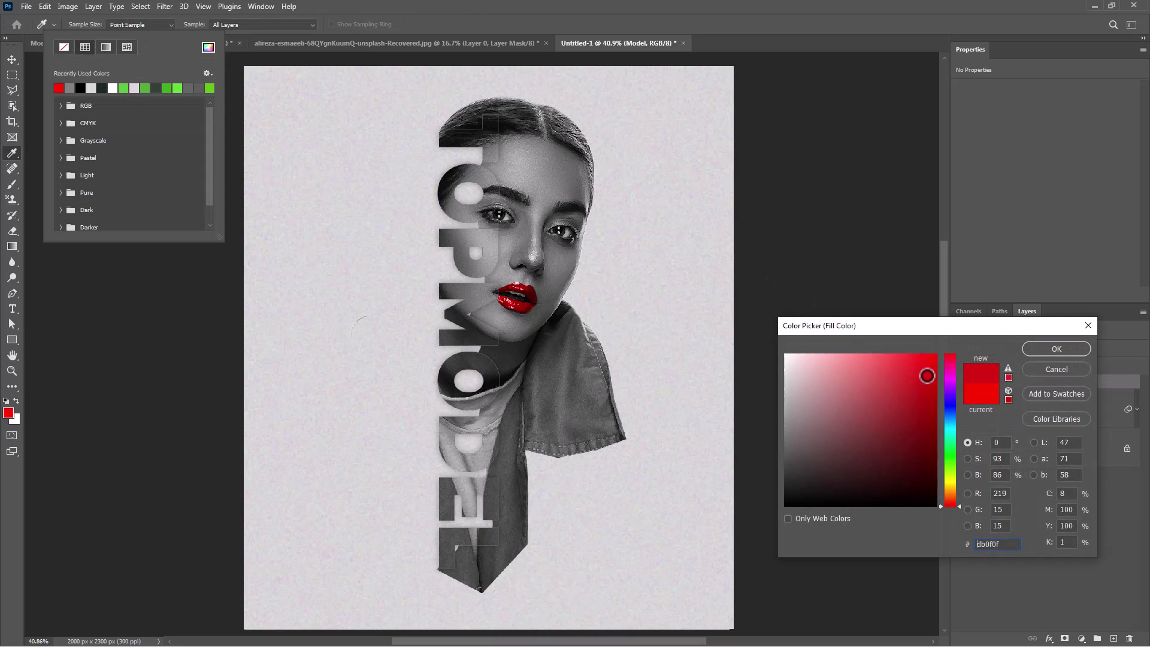
click(1042, 354)
click(418, 9)
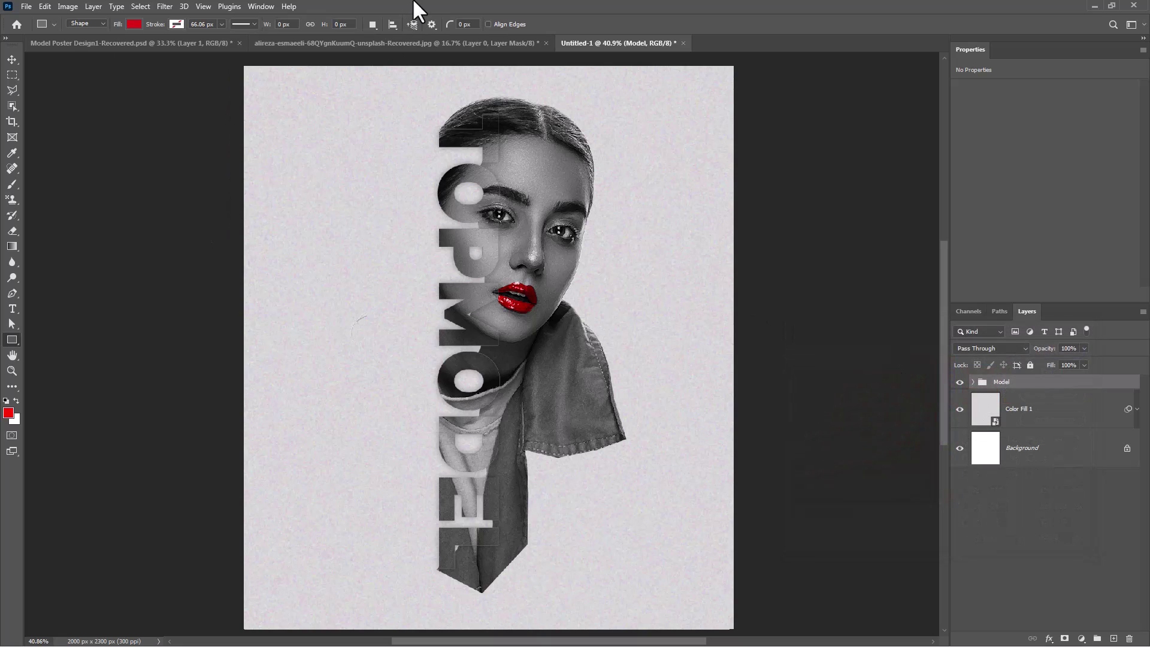
drag(545, 214, 627, 234)
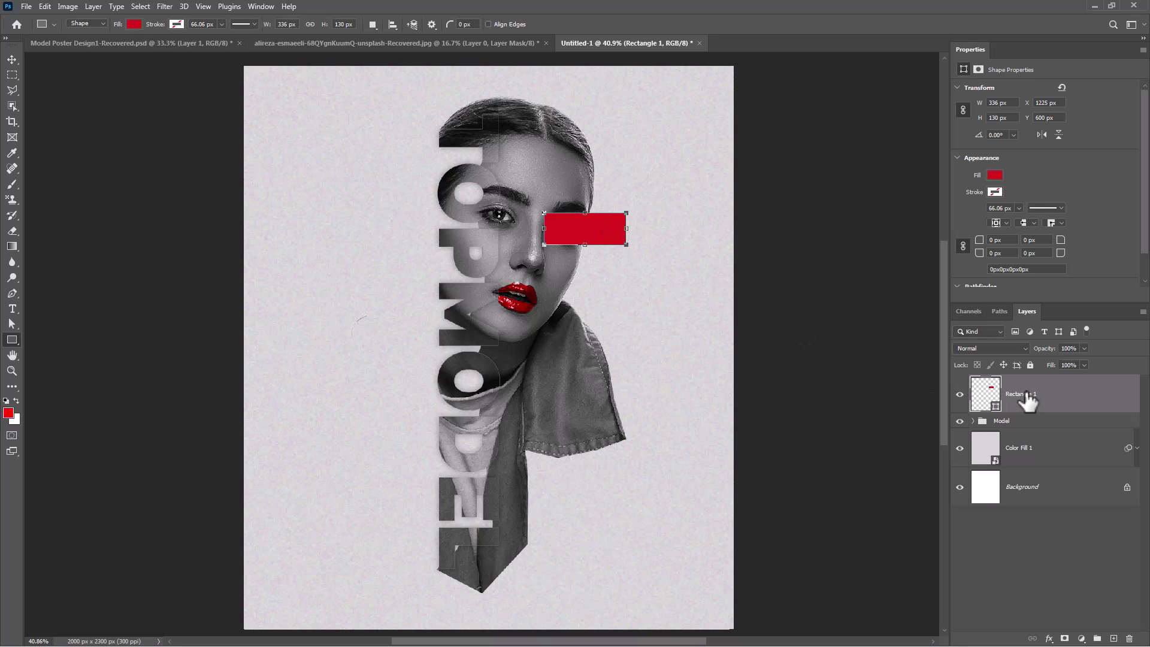
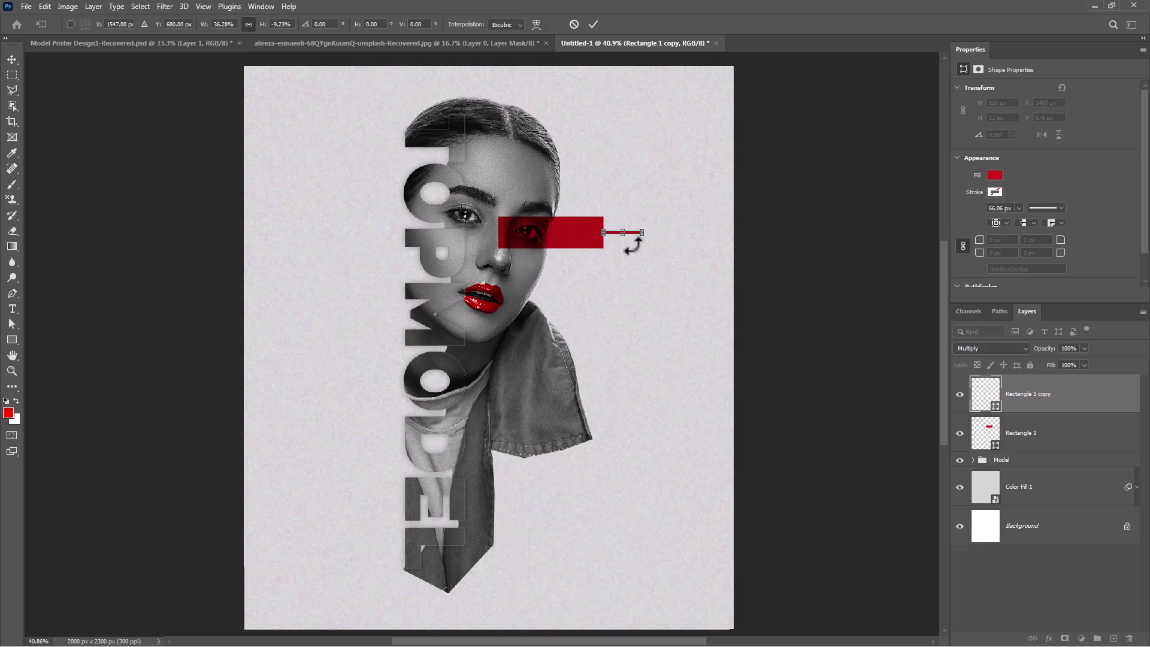
Step: Finish the 156 × 6 px line beside the red rectangle and extend it downward with a copy rotated 90° and about 470 px long
key(Return)
key(Return)
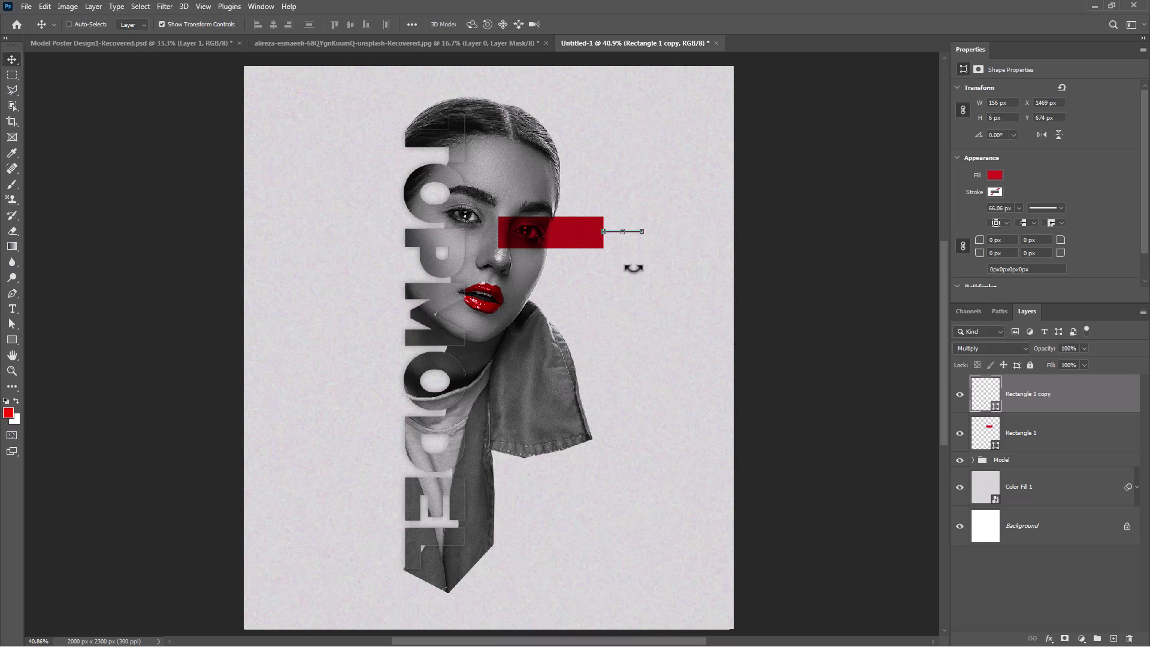
key(ctrl+j)
key(ctrl+t)
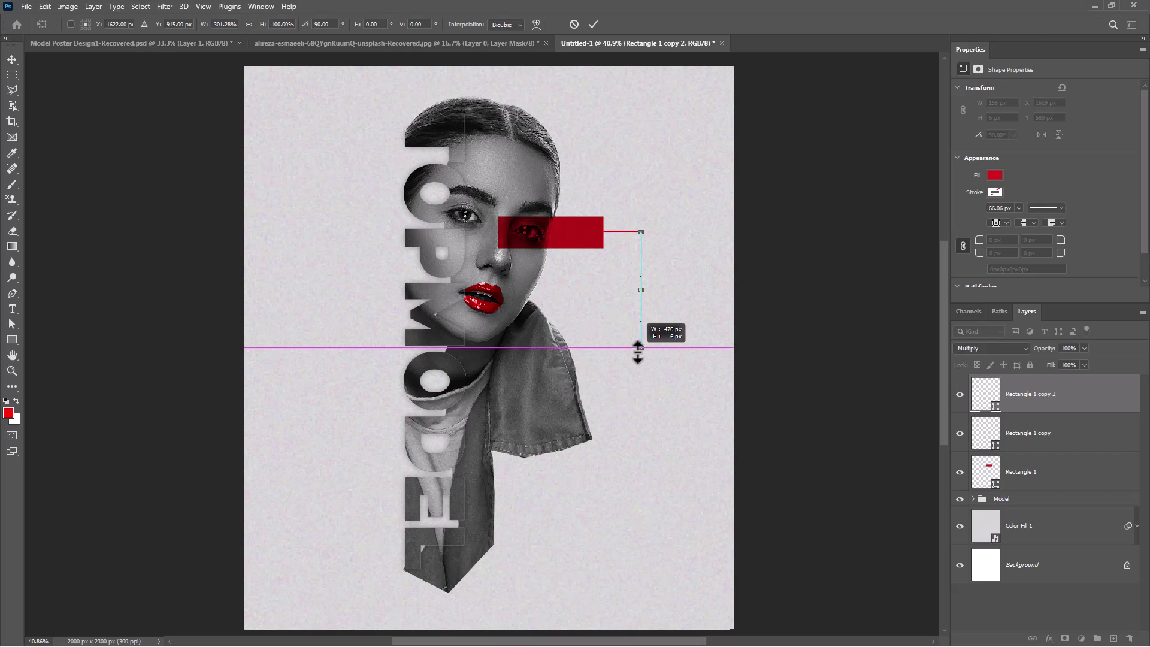
key(Return)
Step: Duplicate the red eye rectangle to the lower end of the vertical line and shorten it to a 430 × 59 px bar
ctrl+click(593, 244)
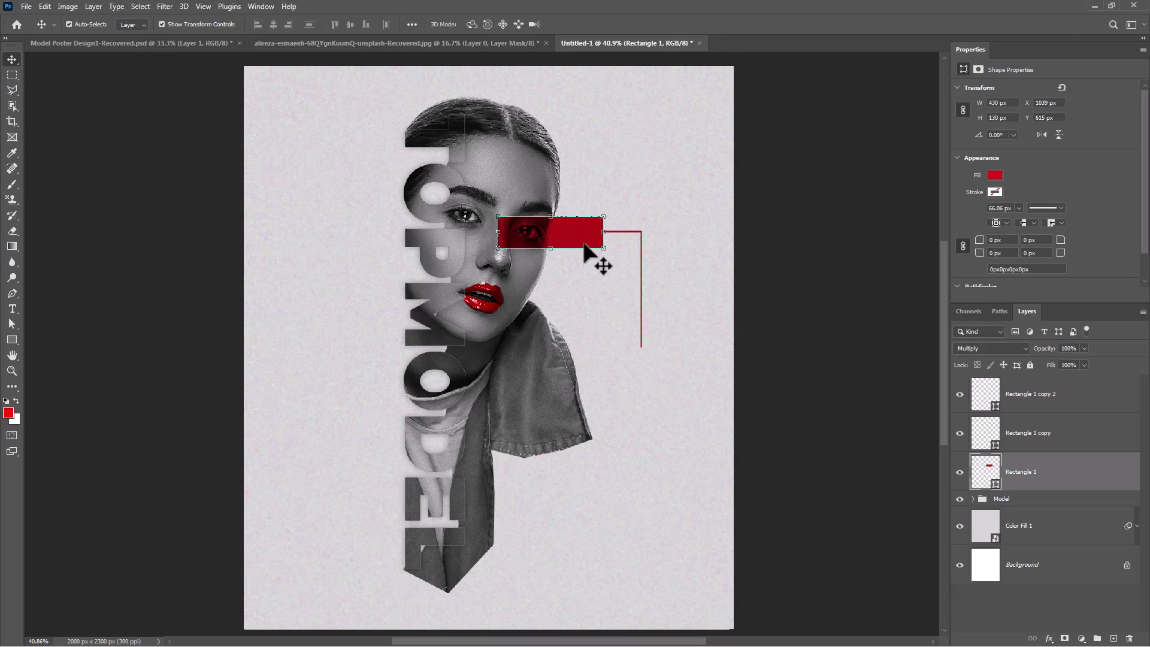
drag(593, 246, 641, 362)
key(Return)
Step: Add a white 17 pt Montserrat Black text line reading WORK HARD TO BE MODEL
key(t)
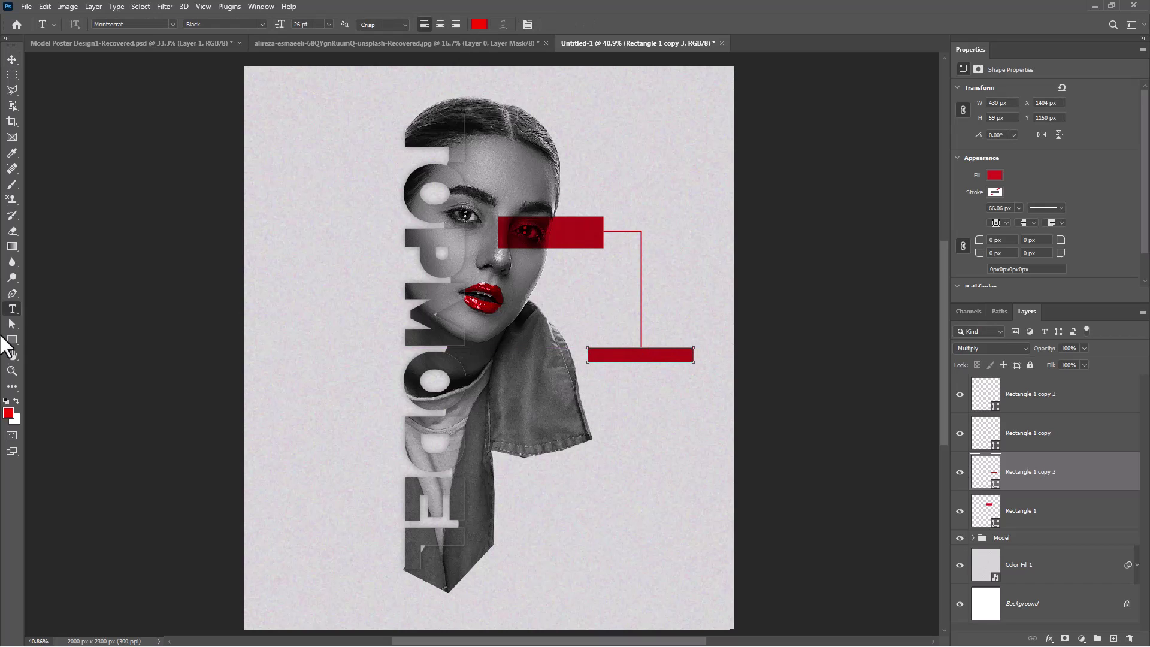
click(480, 24)
click(786, 330)
click(1050, 356)
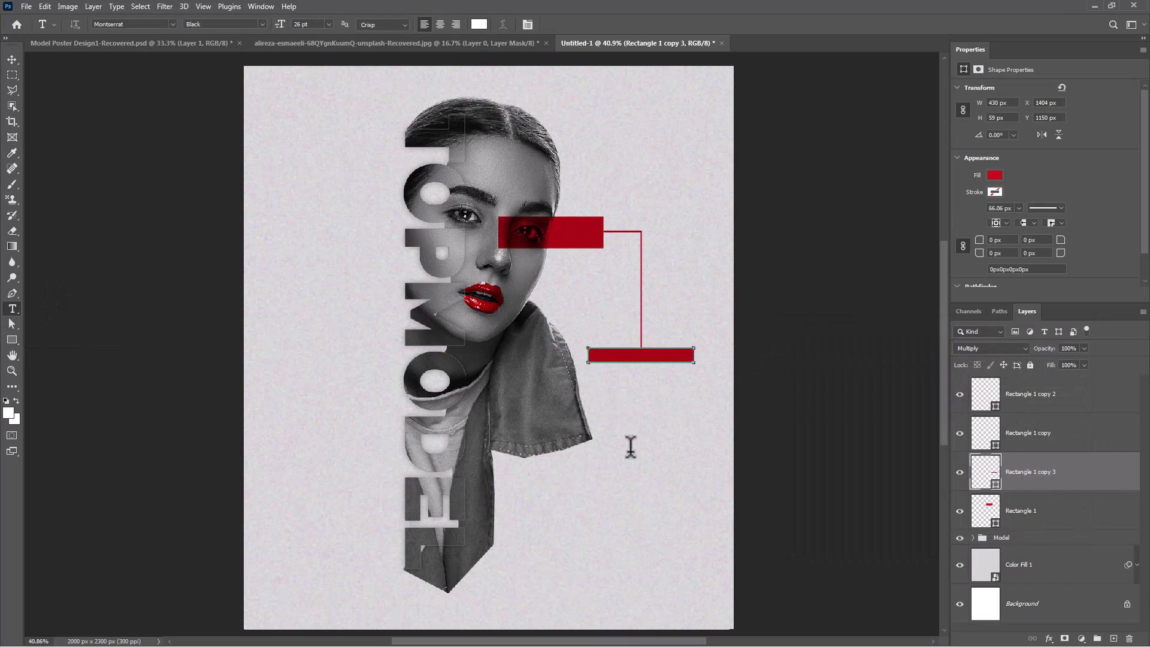
click(614, 412)
drag(680, 410, 546, 455)
drag(284, 28, 278, 27)
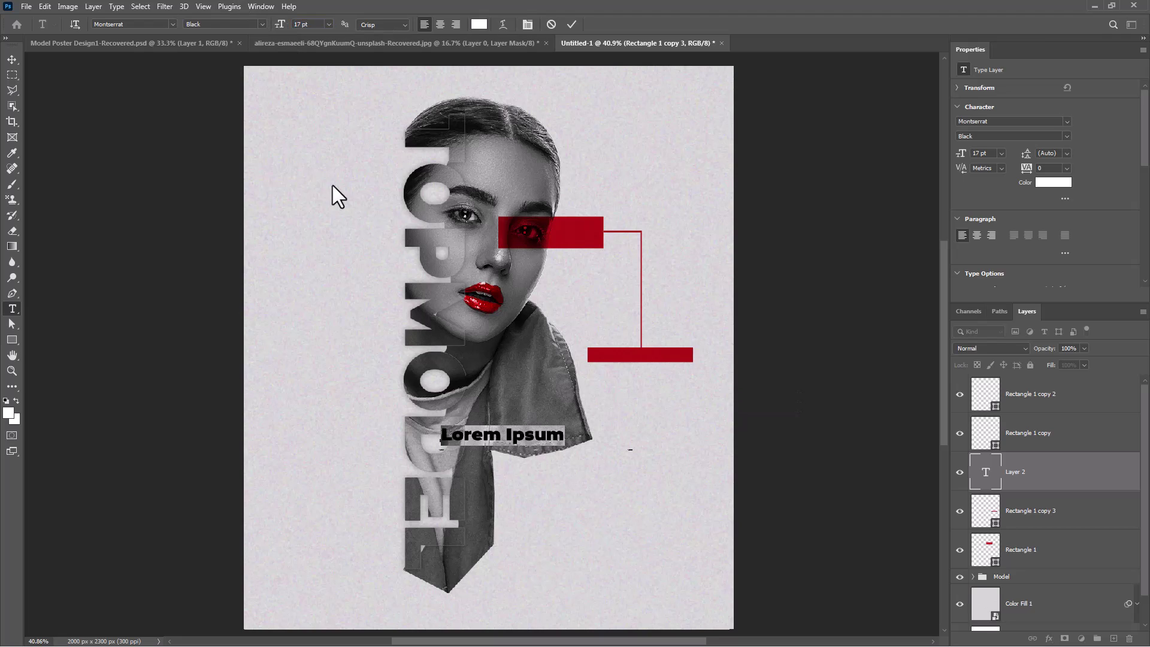
text(WORK HARD TO BE MO)
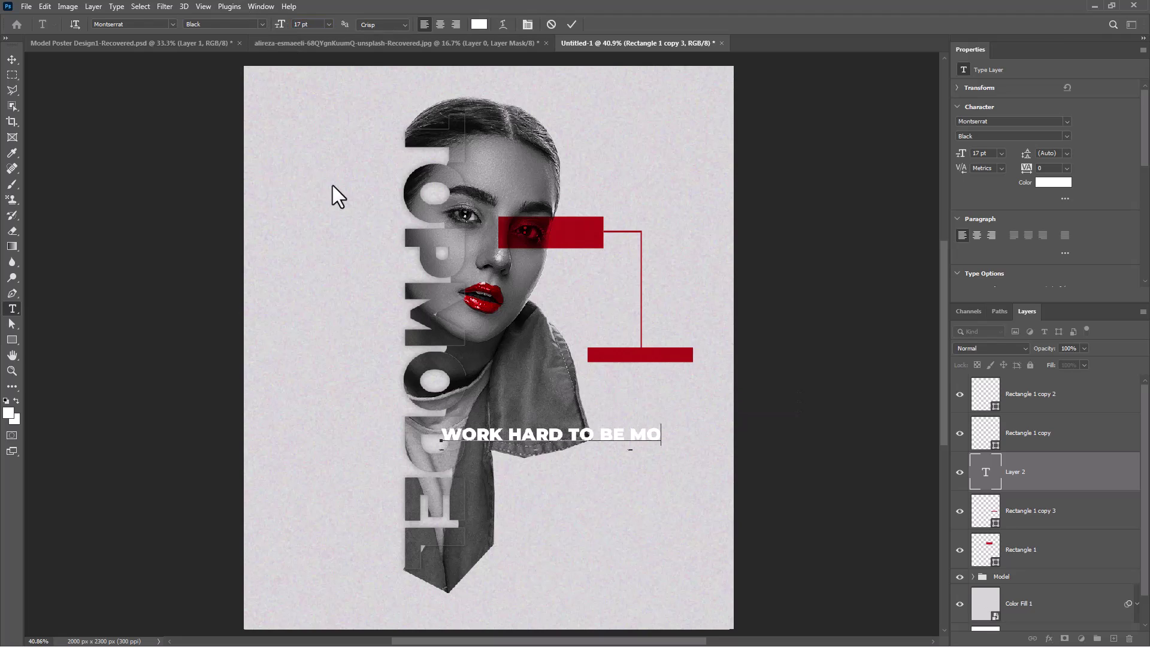
text(DEL)
key(ctrl+Return)
Step: Move the tagline onto the lower red bar and scale it down to about 9.51 pt so it fits inside
key(v)
drag(615, 431, 610, 359)
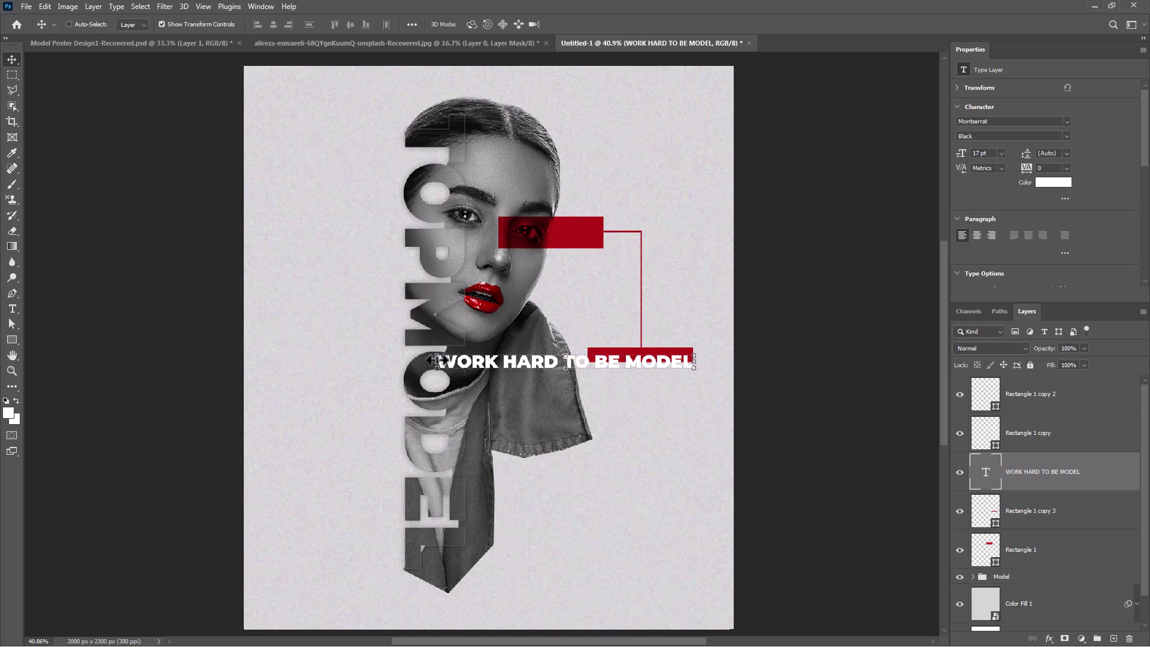
drag(438, 361, 680, 360)
key(Return)
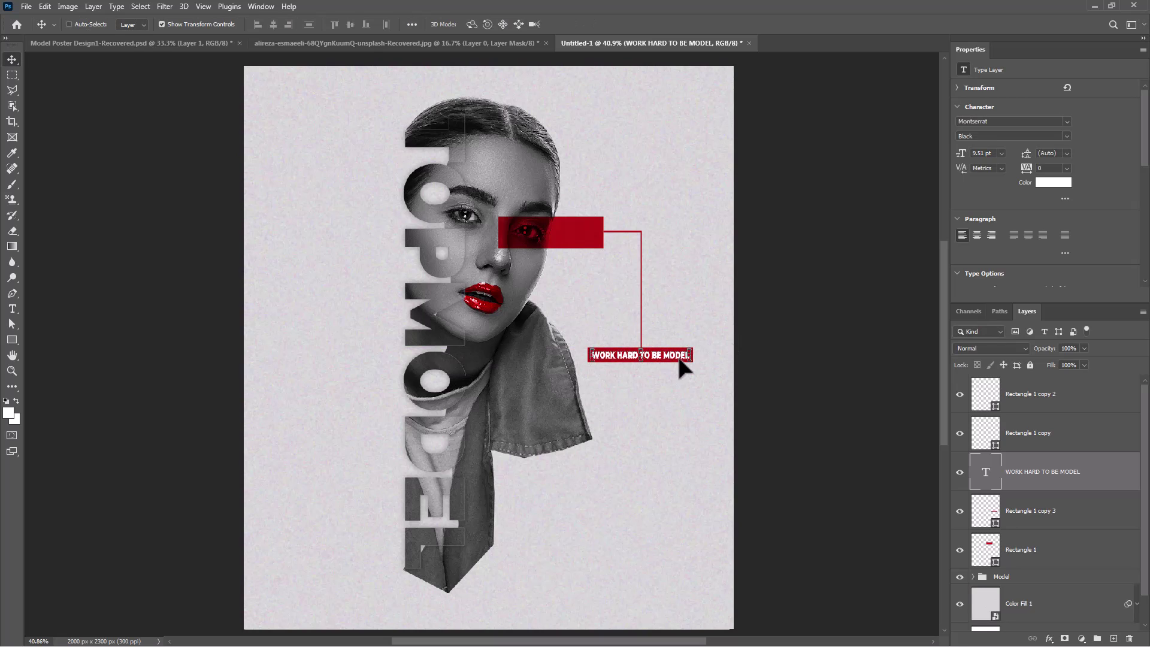
Step: Change the tagline's font style to Montserrat Bold
double_click(986, 472)
click(262, 25)
click(256, 150)
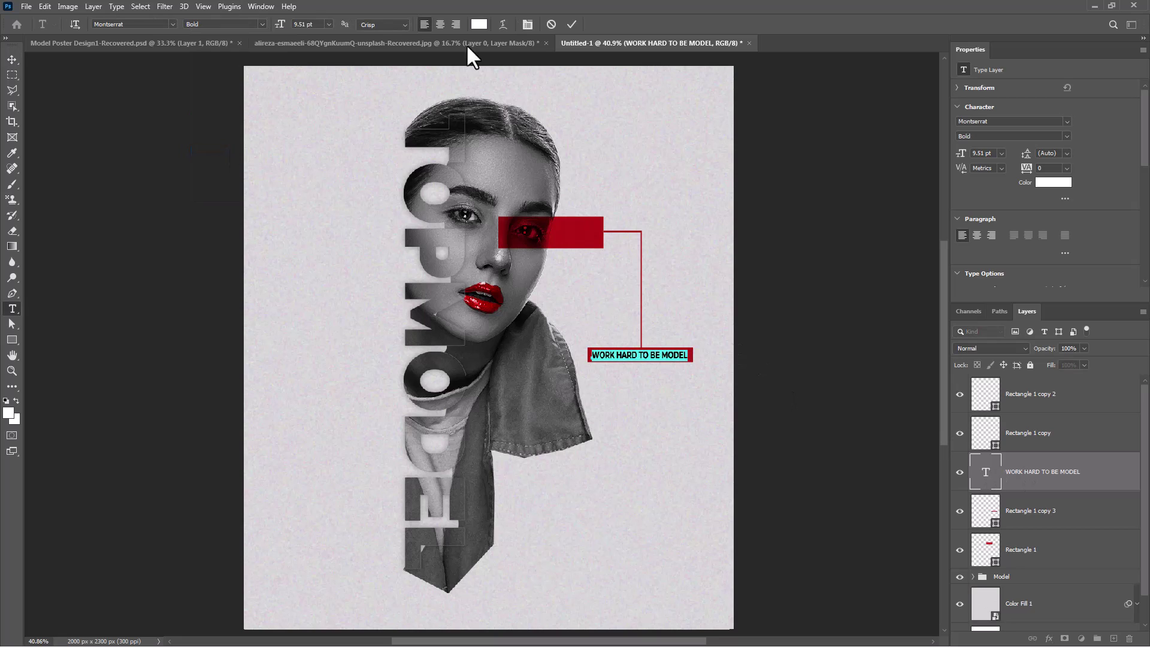
click(572, 24)
key(v)
Step: Duplicate the tagline just below the red bar, then center-align the copy and color it red #e60505
ctrl+click(647, 419)
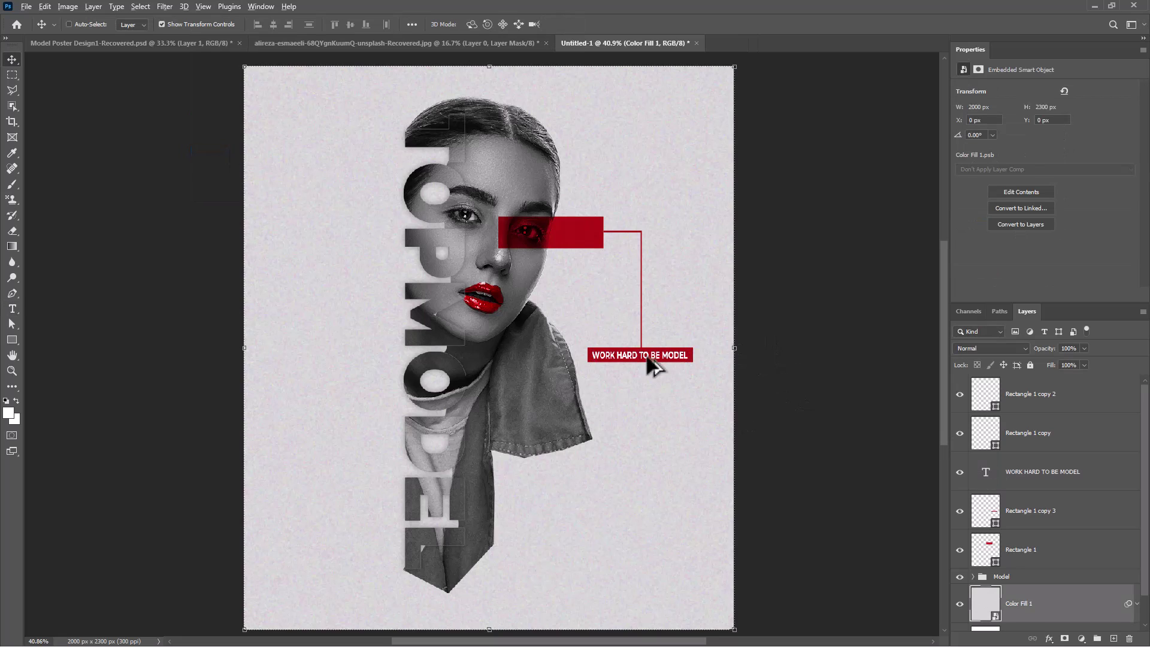
drag(652, 364, 662, 380)
double_click(659, 370)
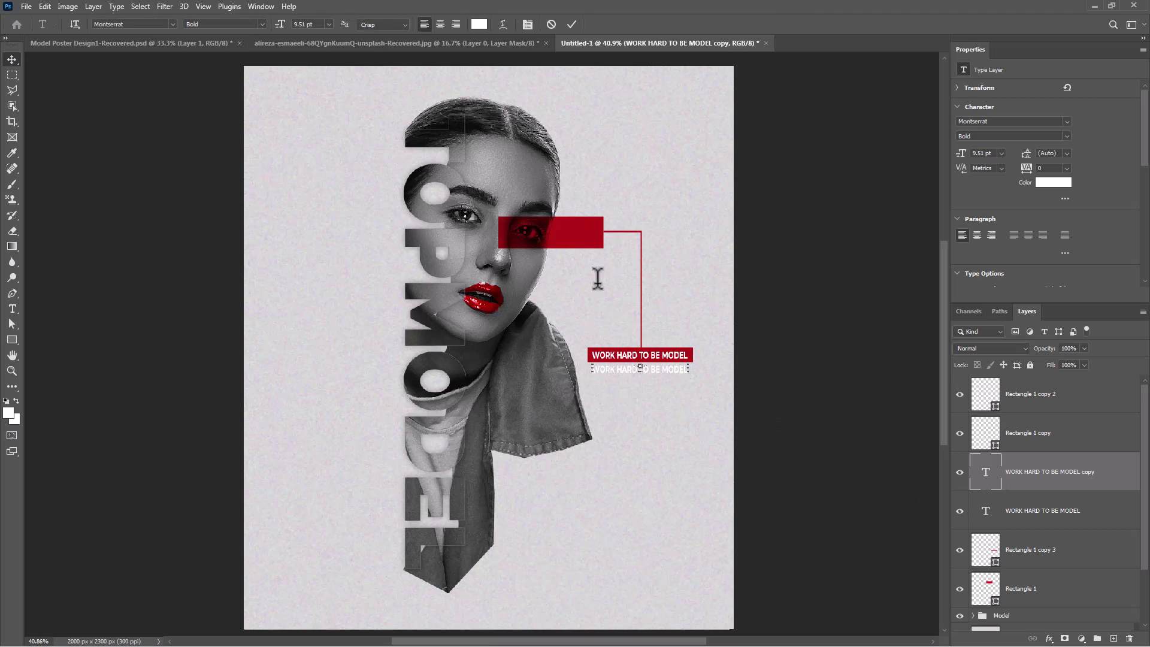
click(440, 24)
click(479, 24)
click(934, 369)
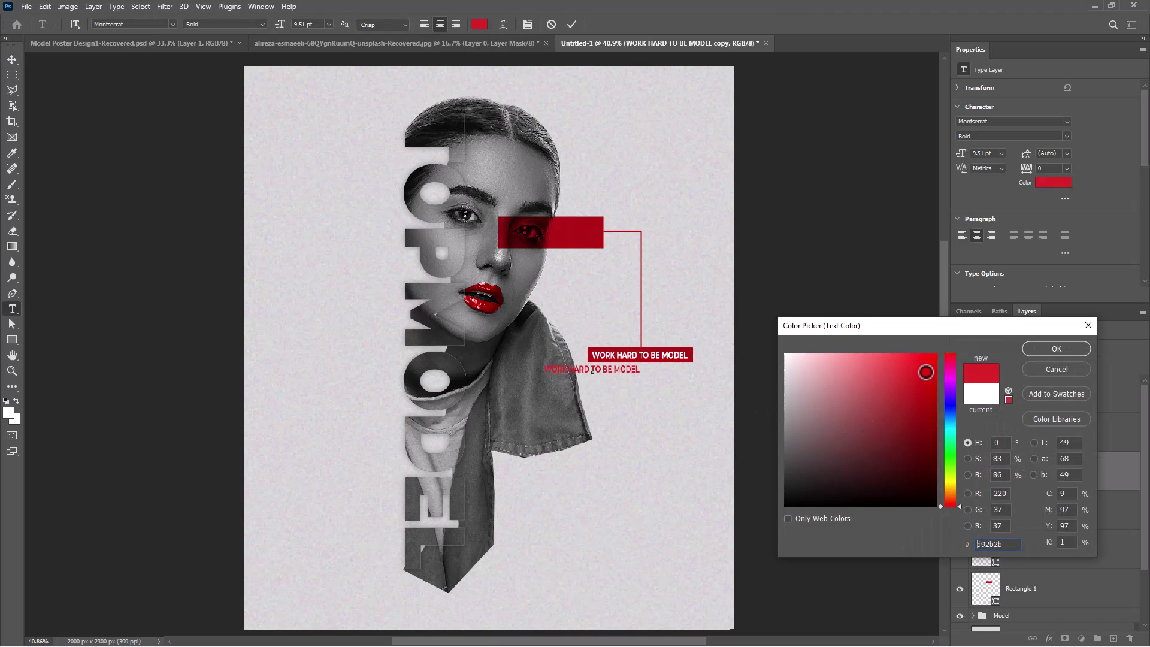
click(1056, 349)
Step: Replace the duplicated text with SMART and center it under the tagline bar
text(SMART)
key(ctrl+Return)
key(v)
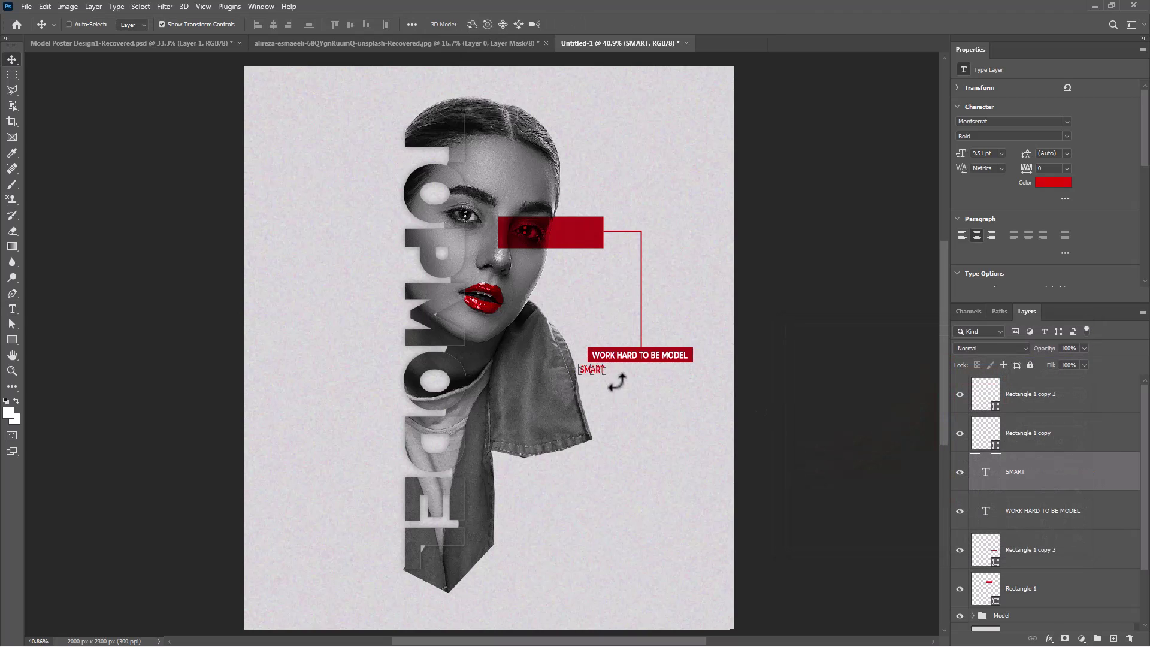
drag(599, 369, 646, 374)
Step: Place copies of the thin horizontal line on both sides of SMART, each shortened to about 132 px and aligned with the bar's ends
ctrl+click(622, 231)
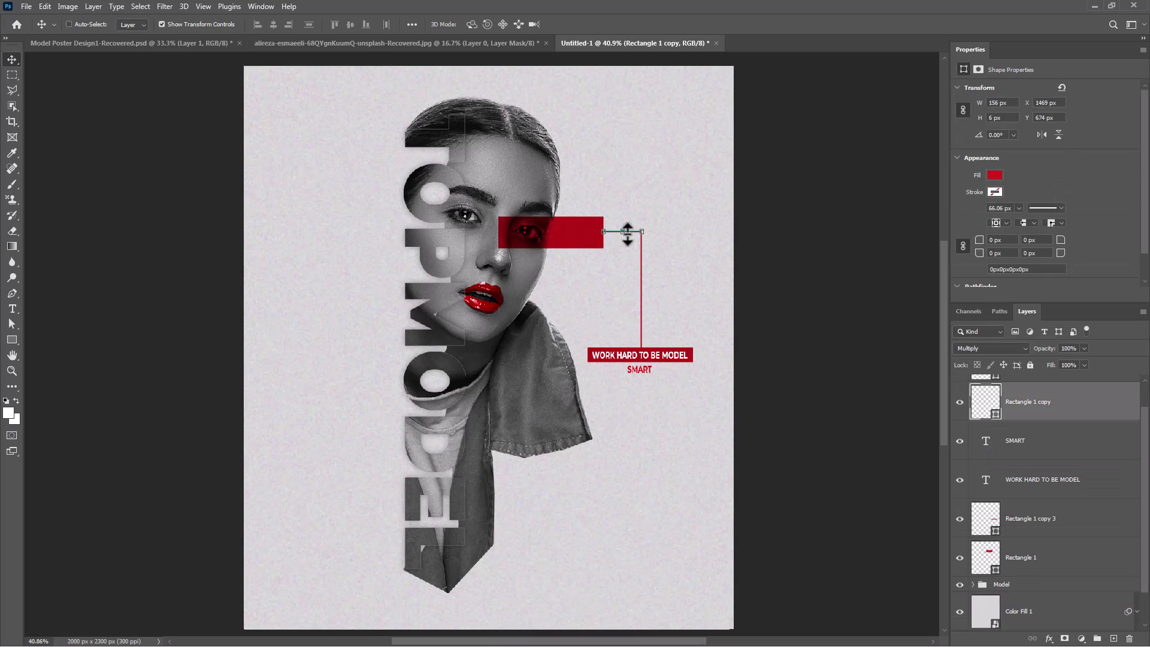
drag(632, 231, 617, 374)
key(ctrl+t)
key(Return)
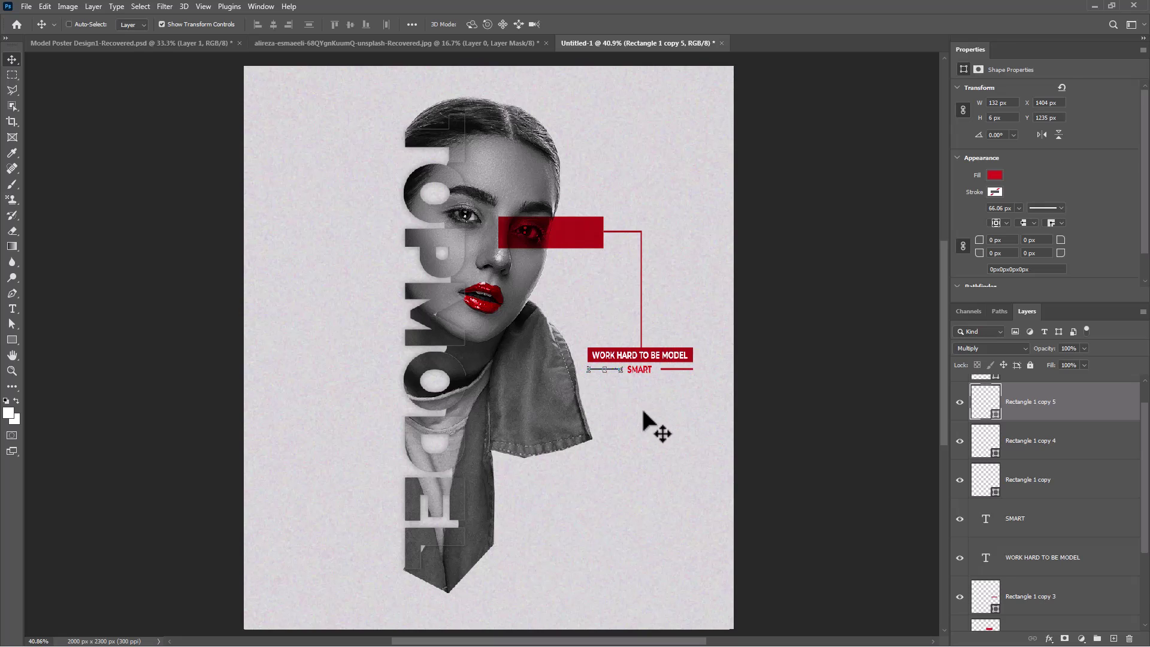
ctrl+click(649, 419)
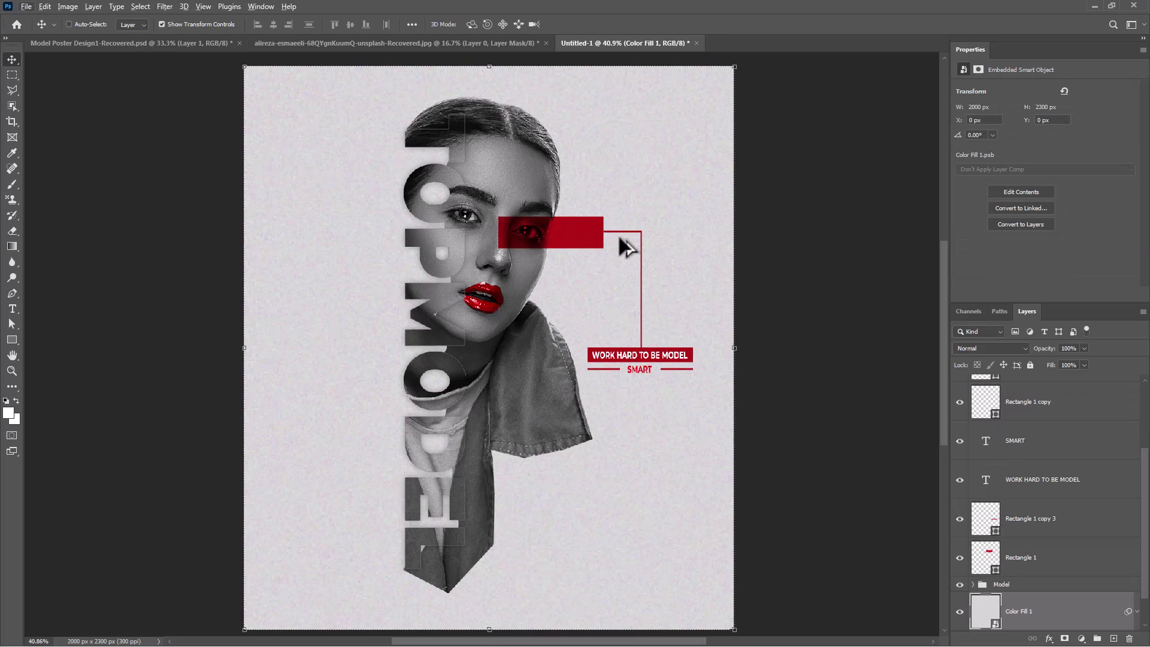
Step: Recolor the SMART text a darker red to match the neighboring lines and bar
ctrl+click(673, 369)
ctrl+click(644, 368)
double_click(979, 476)
click(479, 26)
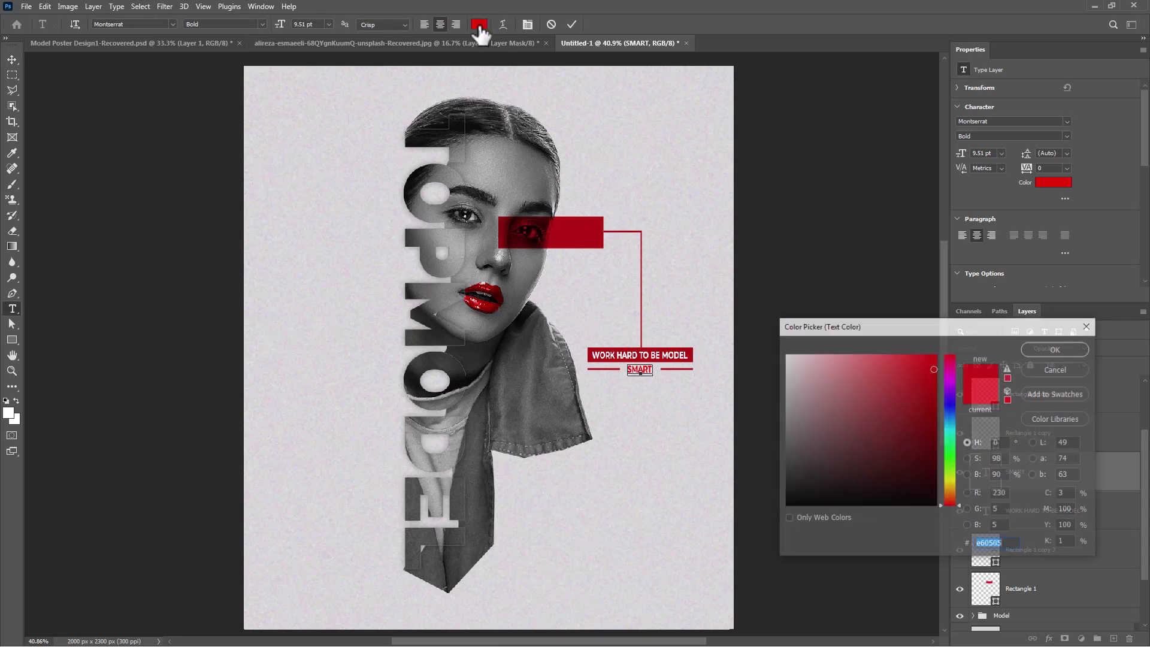
click(922, 393)
key(Return)
key(ctrl+Return)
key(v)
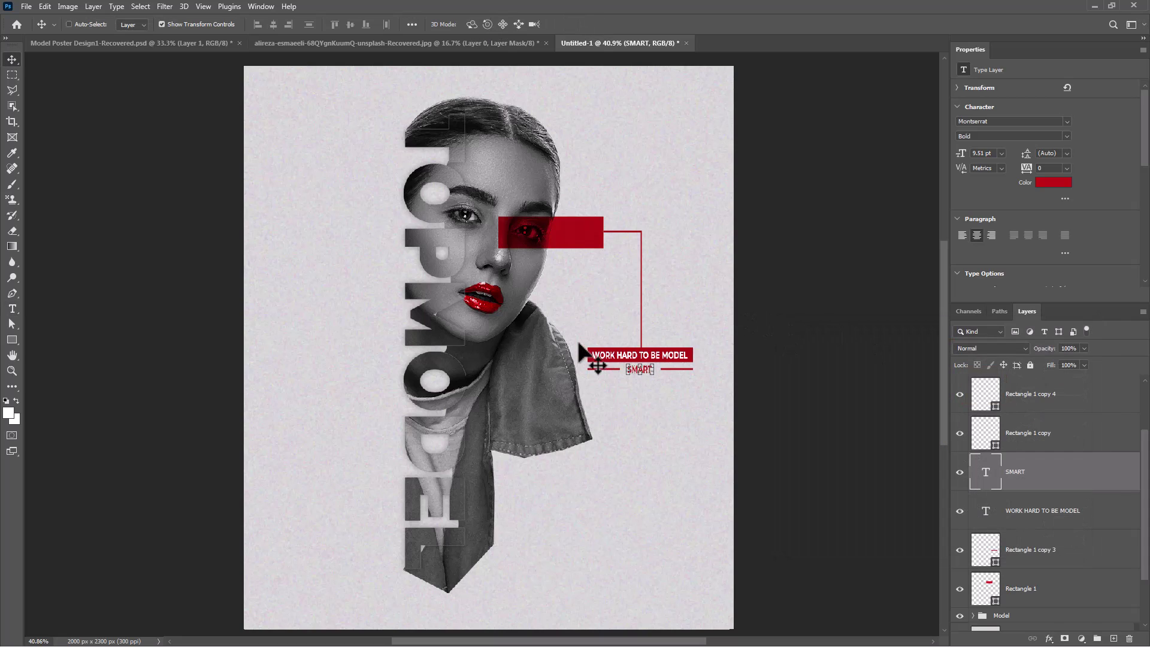
Step: Duplicate the SMART text, change the copy to Graphics and place it directly beneath SMART
drag(641, 370, 641, 396)
double_click(641, 395)
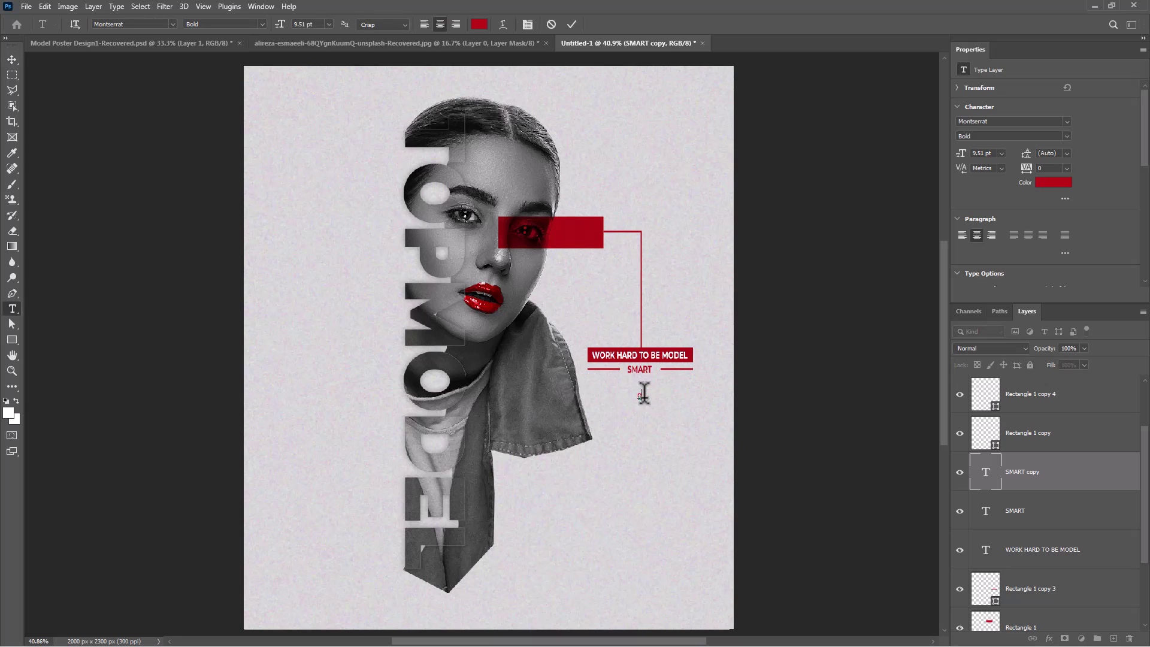
text(Graphics)
key(ctrl+Return)
key(v)
drag(644, 393, 646, 377)
Step: Set the Graphics text to the Mistral font at 14 pt
double_click(981, 474)
click(169, 23)
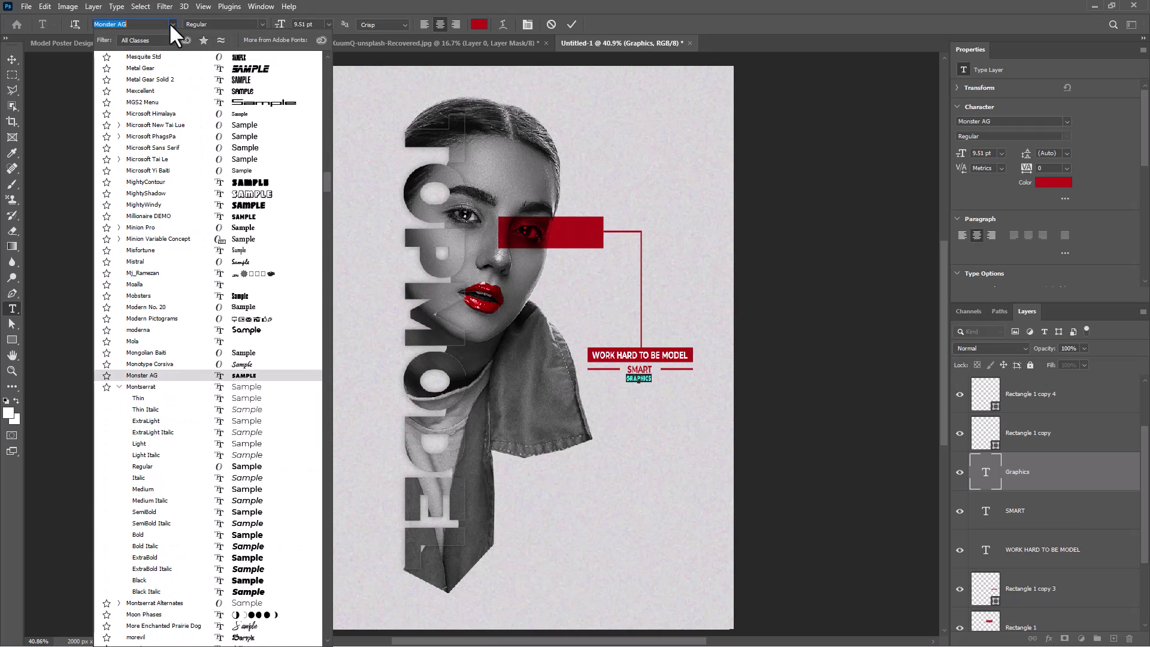
click(242, 264)
drag(279, 25, 284, 25)
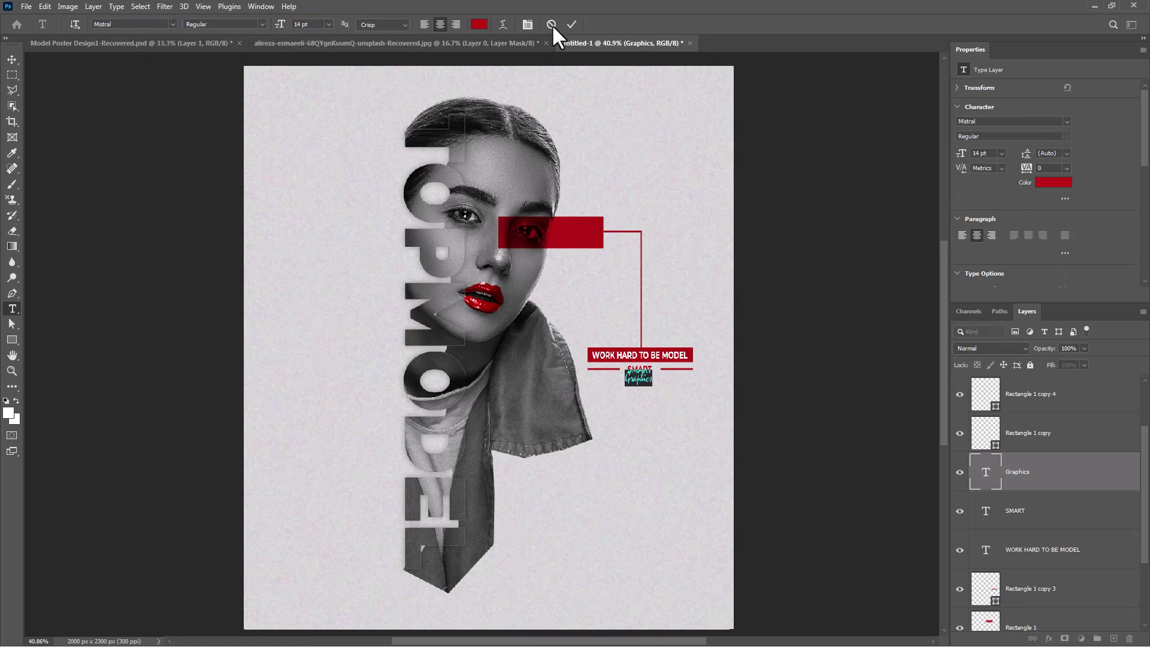
click(571, 25)
key(v)
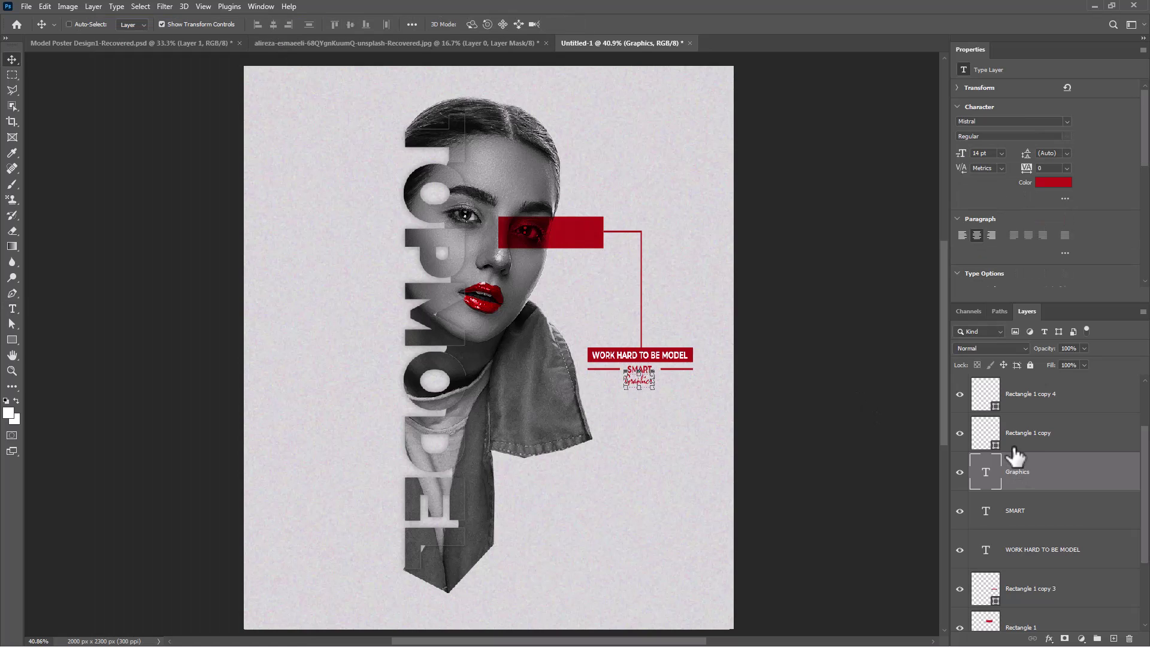
Step: Copy the eye rectangle left of the portrait as a small square about 81 × 82 px, with a 40 px-radius round copy below it
scroll(1016, 457, up, 2)
drag(590, 243, 320, 307)
key(ctrl+t)
key(Return)
key(u)
scroll(305, 313, up, 4)
scroll(347, 330, down, 2)
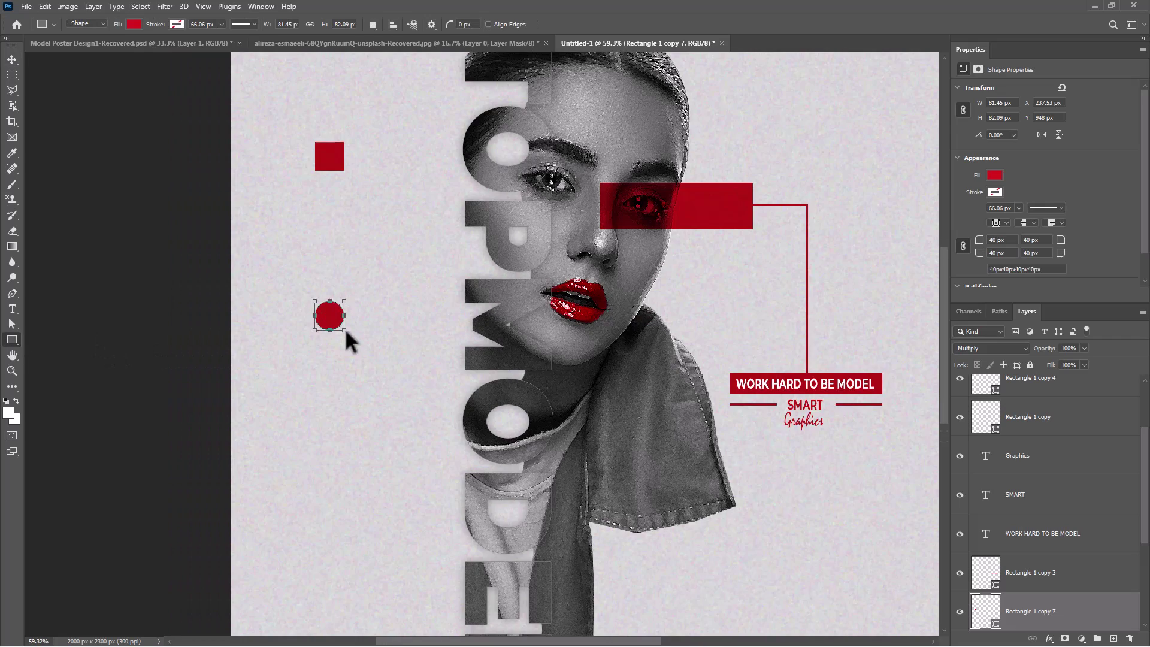
scroll(347, 341, down, 2)
Step: Duplicate the SMART text to the area left of the portrait, centered below the red circle
key(v)
ctrl+click(629, 366)
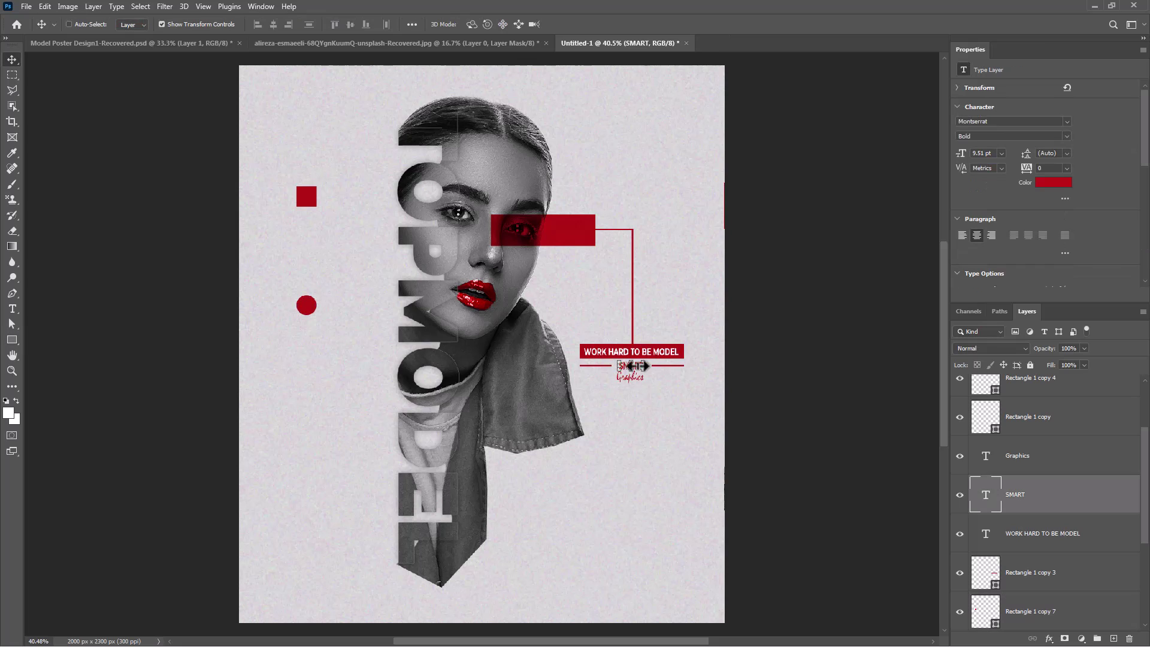
drag(629, 367, 308, 416)
key(ctrl+t)
scroll(324, 384, up, 3)
scroll(313, 400, down, 2)
key(Return)
Step: Duplicate the vertical connector line between the small square and the circle, shortened to 300 px
click(734, 285)
drag(734, 285, 301, 249)
key(ctrl+t)
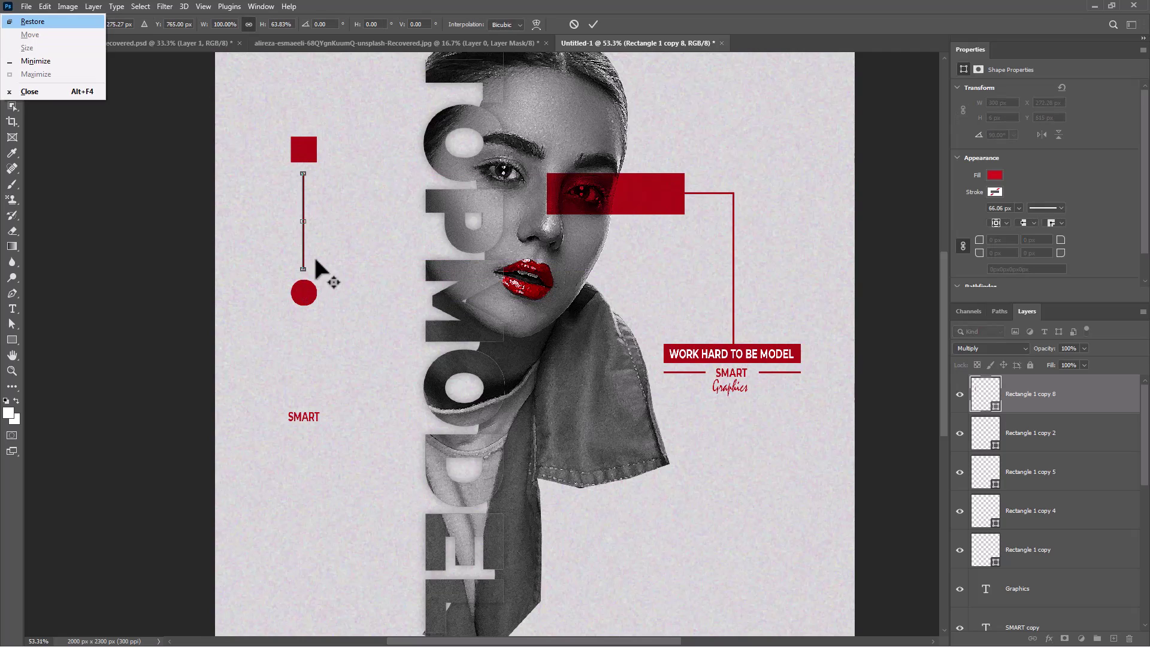
key(Return)
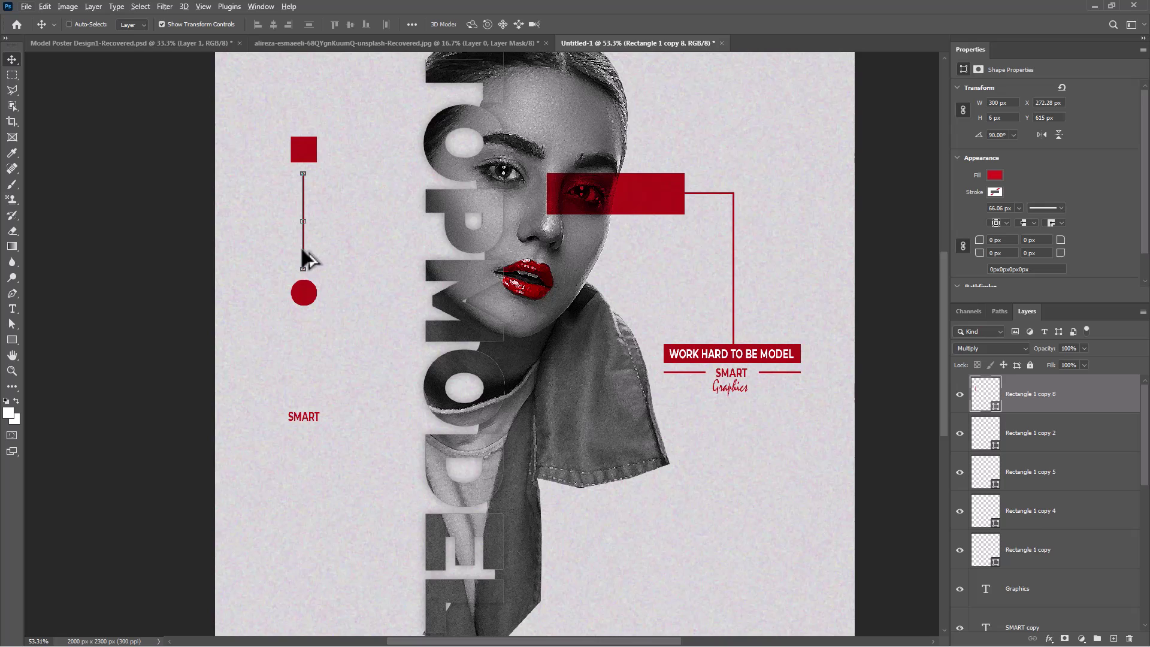
Step: Duplicate the 300 px vertical line below the circle and shift the copied SMART text down to just beneath it
drag(302, 258, 303, 407)
ctrl+click(304, 416)
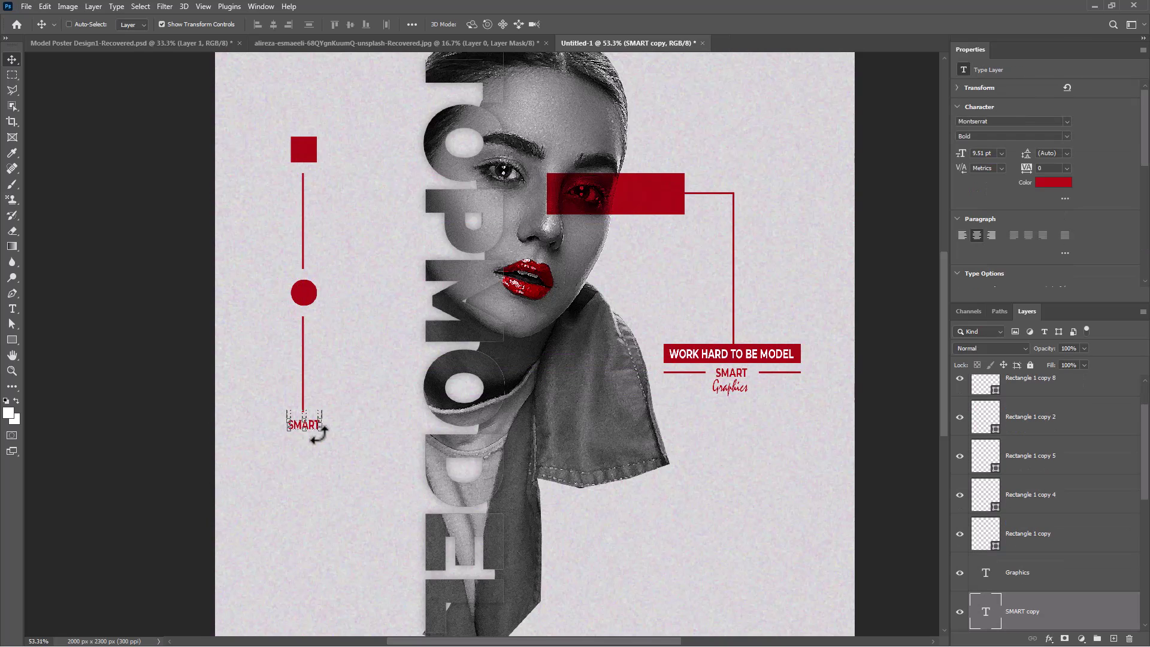
scroll(326, 431, down, 2)
key(ctrl+0)
Step: Group all the text and shape layers above the Model group and name the group text and shapes
ctrl+click(637, 463)
scroll(1059, 414, up, 6)
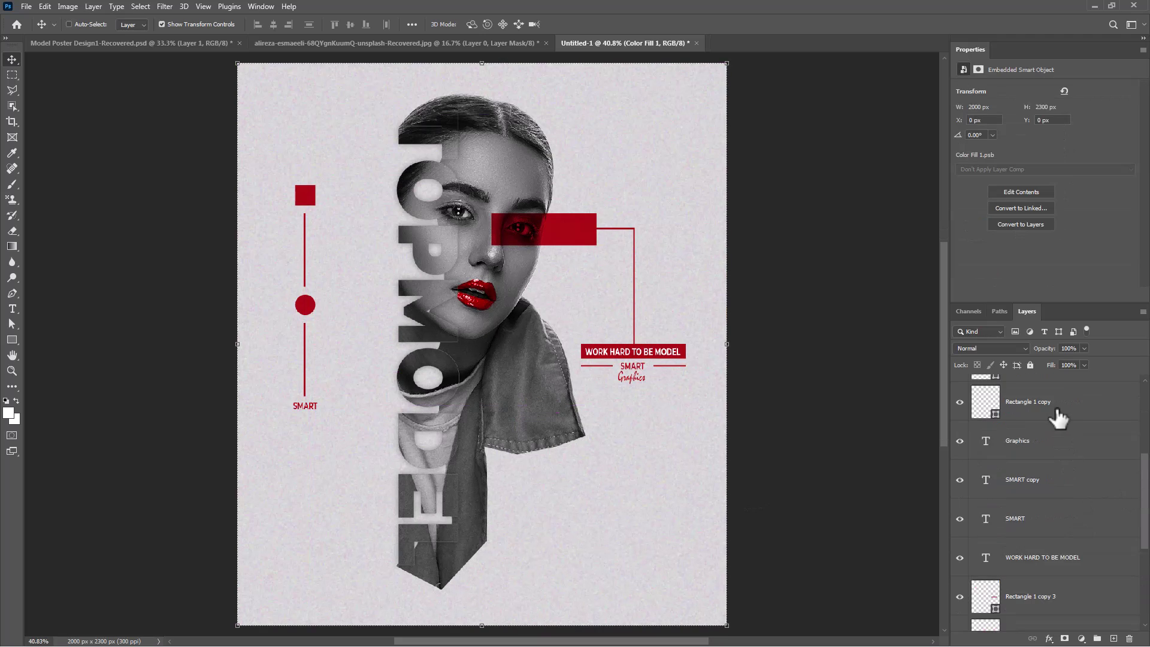
click(1060, 402)
scroll(1057, 514, down, 4)
scroll(1063, 455, up, 4)
scroll(1066, 419, down, 6)
shift+click(1059, 525)
key(ctrl+g)
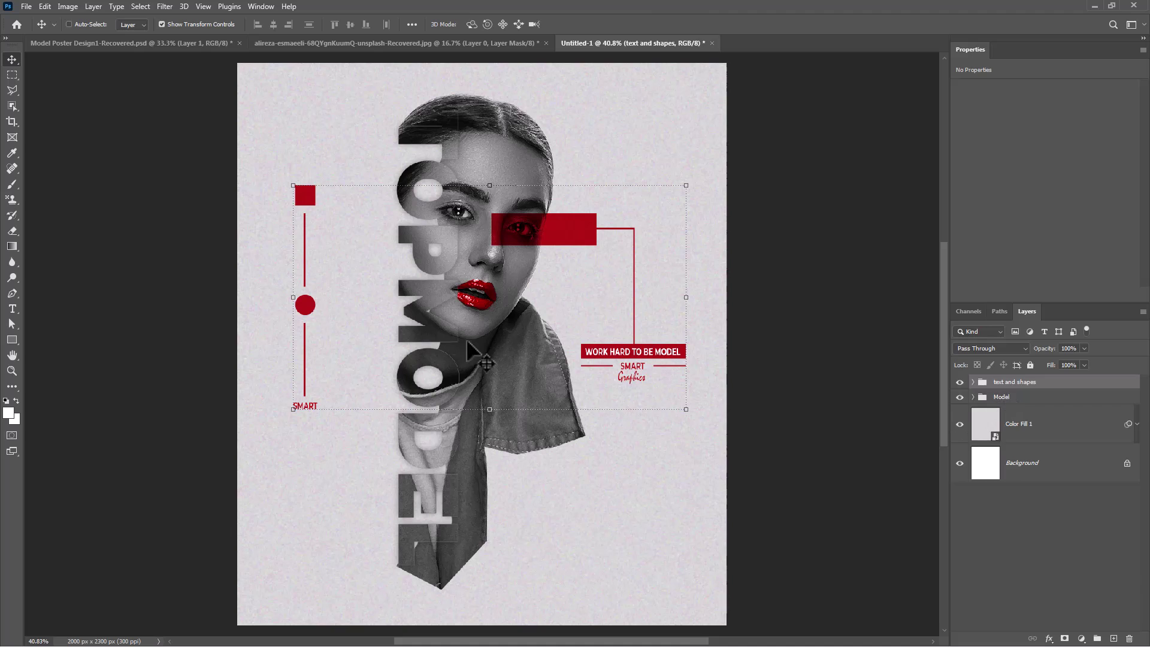
Step: Place copies of the small red square at the poster's bottom-right corner and top edge, and collapse the text and shapes group
drag(305, 195, 722, 618)
ctrl+click(506, 546)
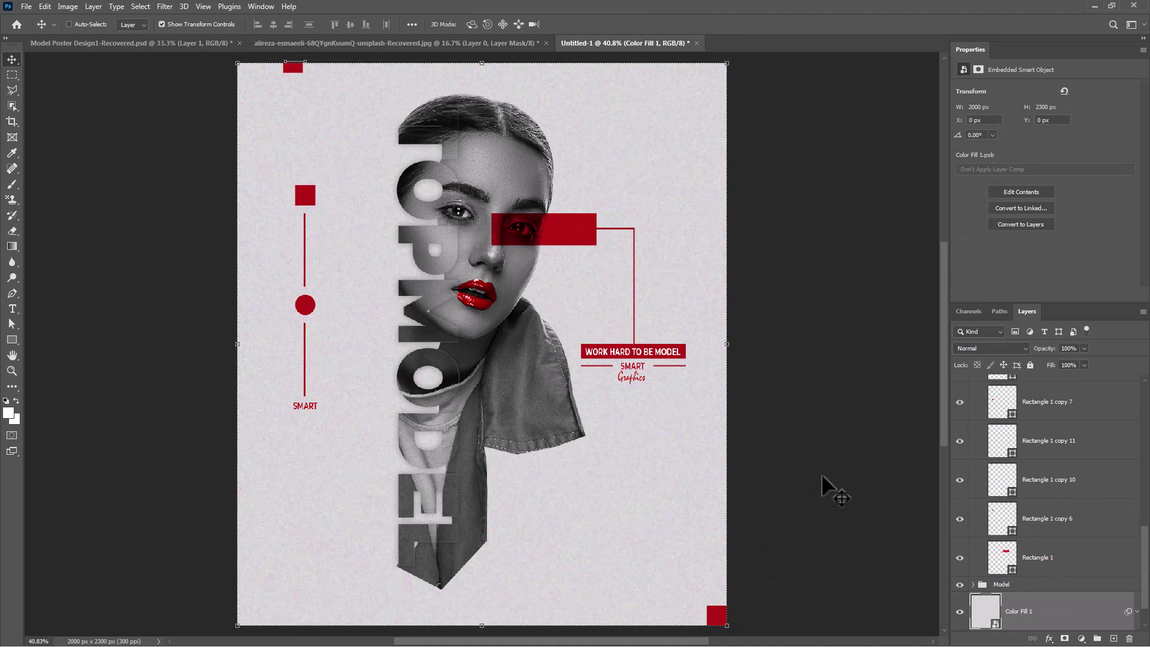
scroll(1019, 421, up, 10)
click(973, 382)
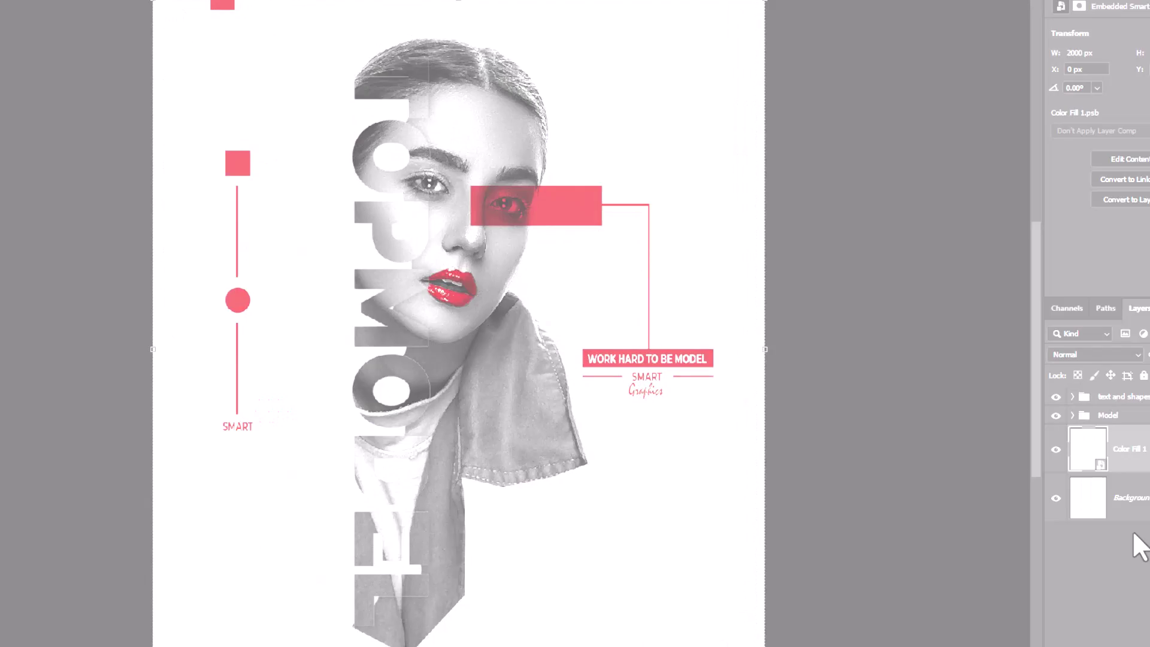